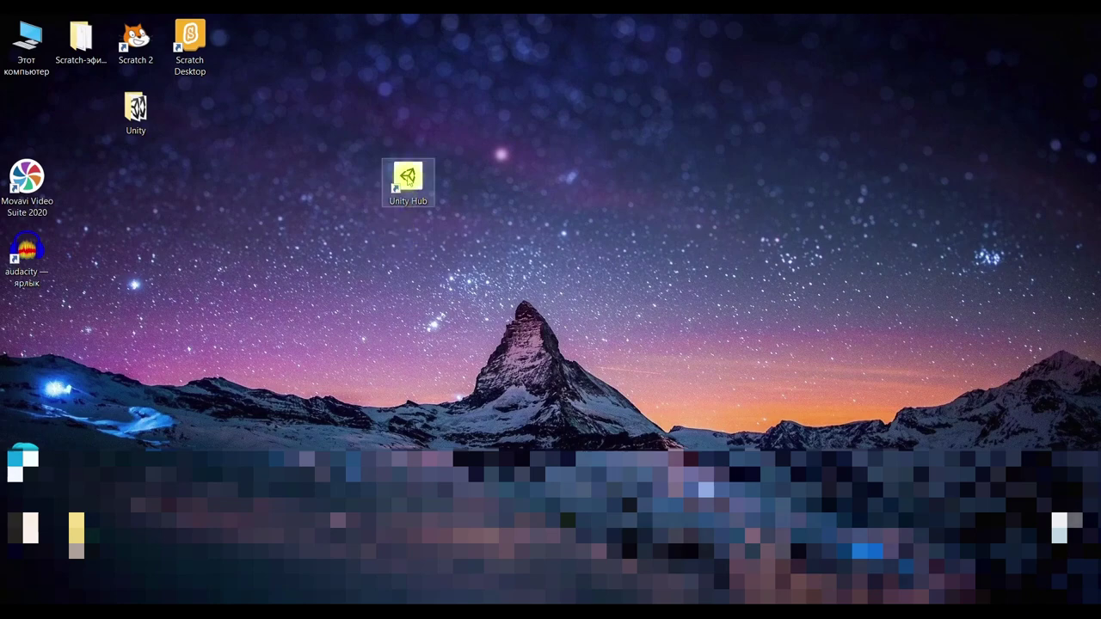
# Step: Launch Unity Hub and open the Snow project in the Unity 2019.2.1f1 editor
pyautogui.doubleClick(430, 191)
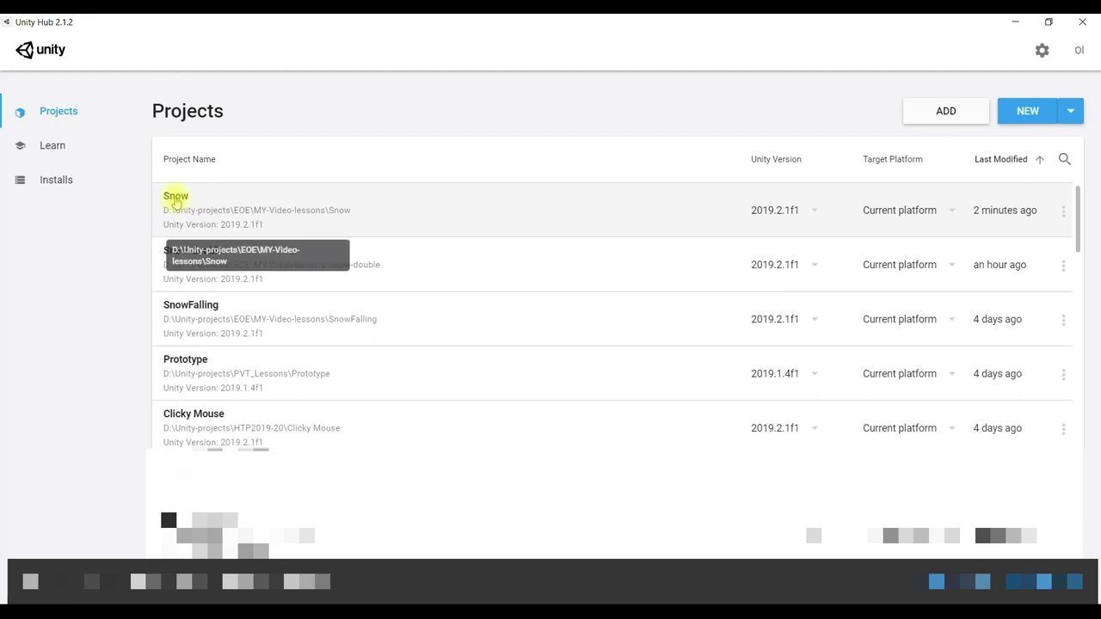
pyautogui.click(175, 196)
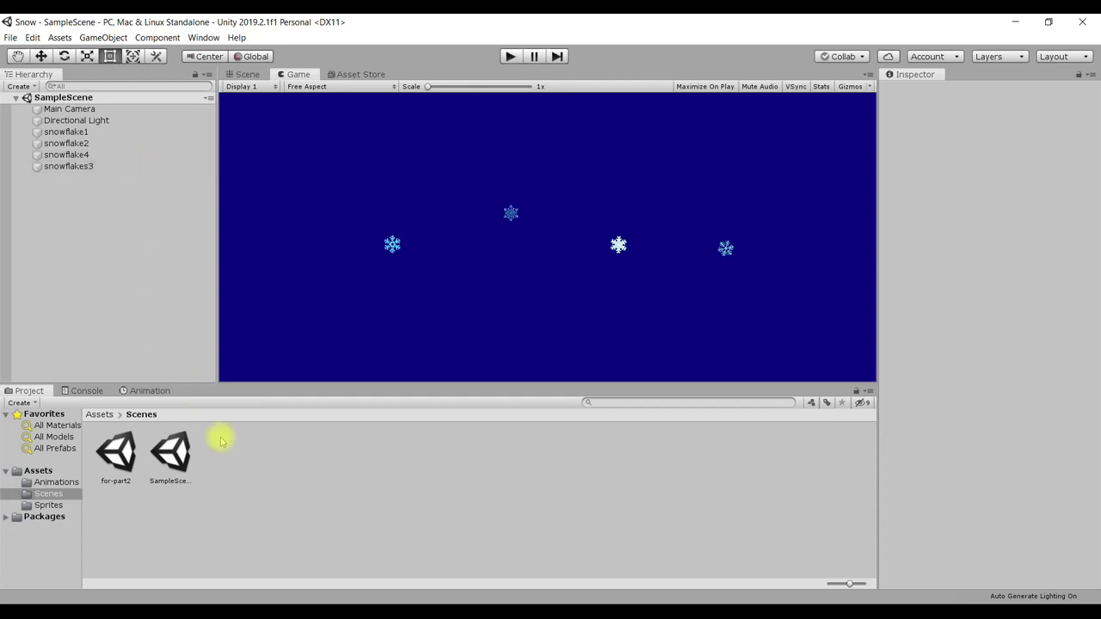
# Step: Switch to the Scene view and open the Assets/Sprites folder to see the snowflake sprites
pyautogui.click(249, 75)
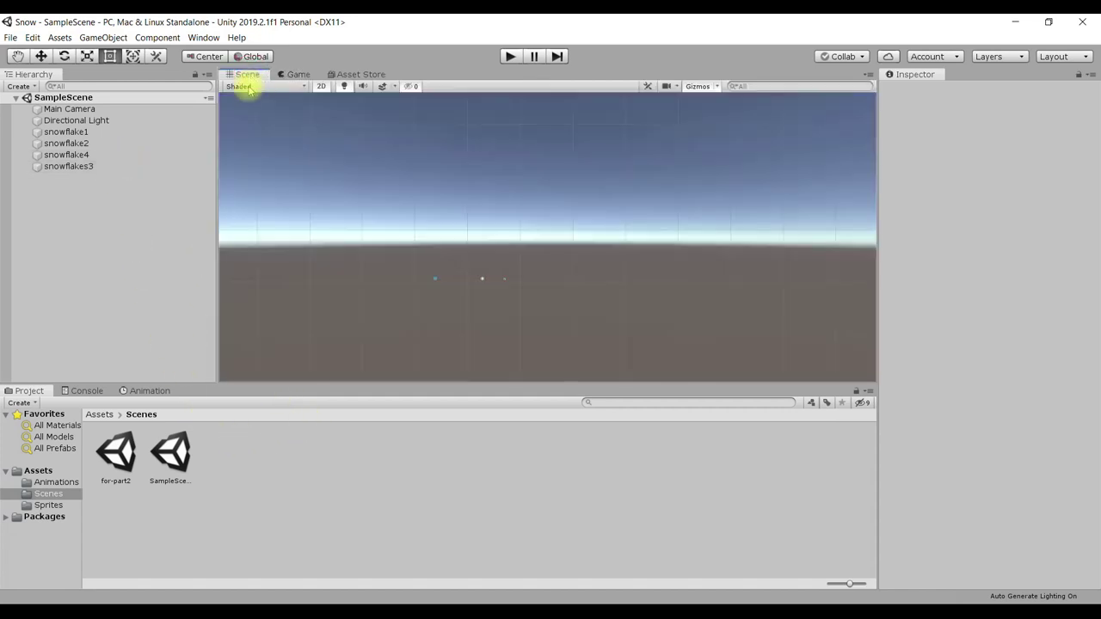
pyautogui.click(100, 415)
pyautogui.click(225, 451)
pyautogui.doubleClick(226, 450)
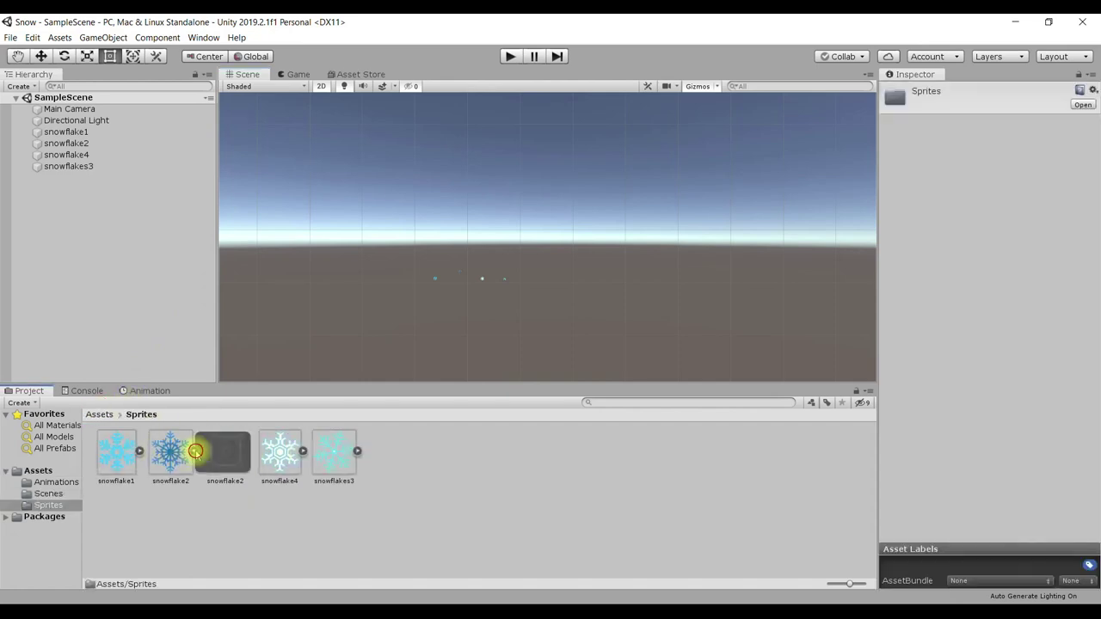
# Step: Inspect the snowflake objects and snowflake1's Position animation, then return to the top-level Assets folder
pyautogui.click(79, 132)
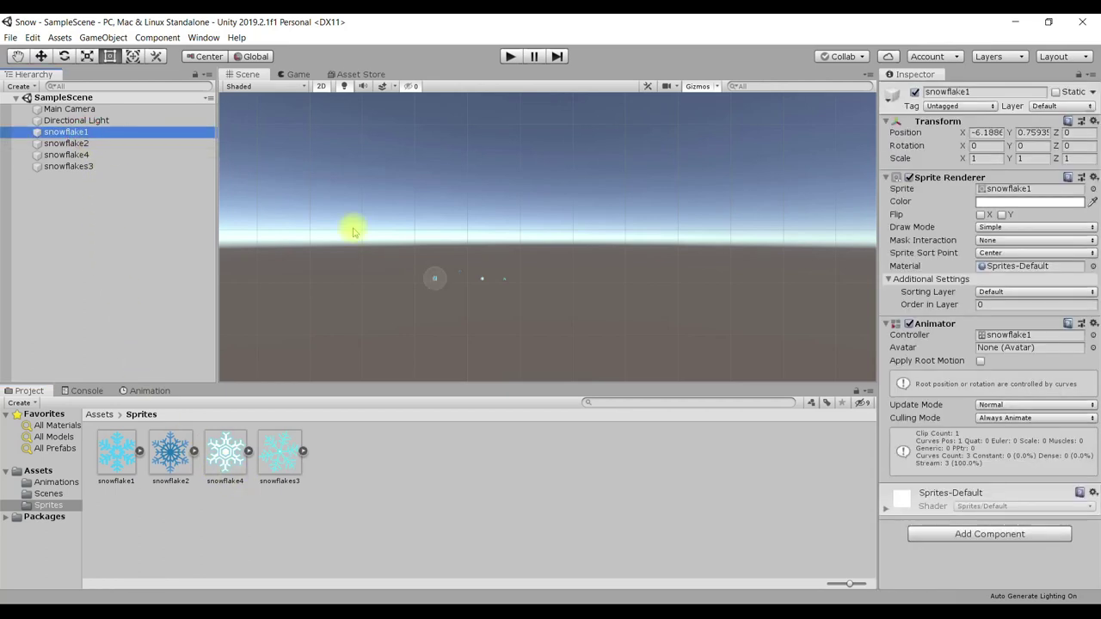
pyautogui.click(149, 391)
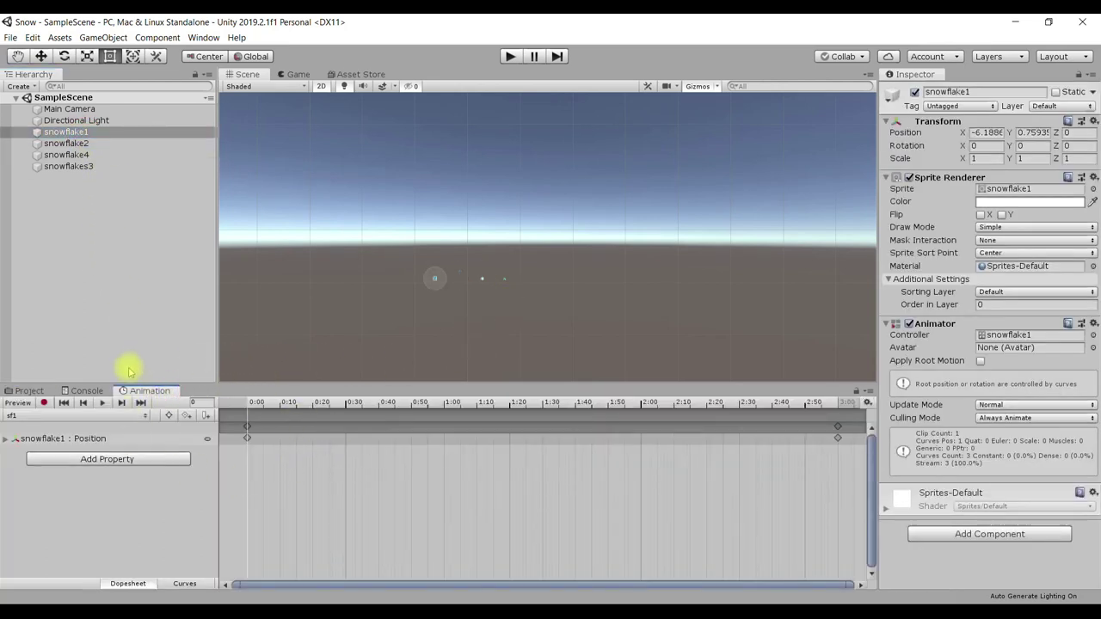
pyautogui.click(29, 391)
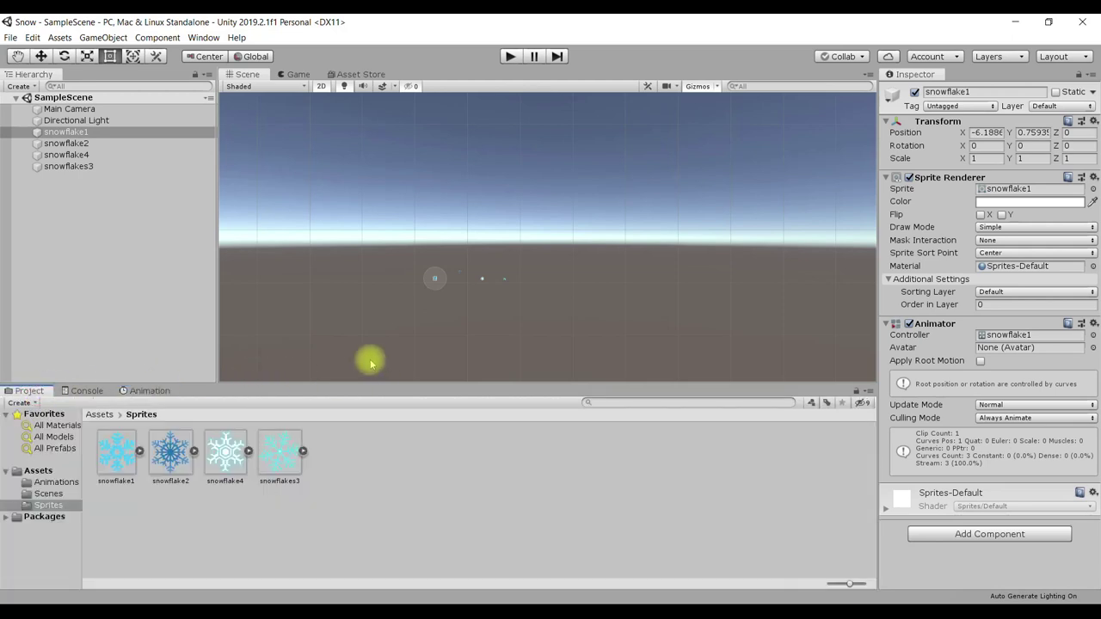
pyautogui.click(57, 144)
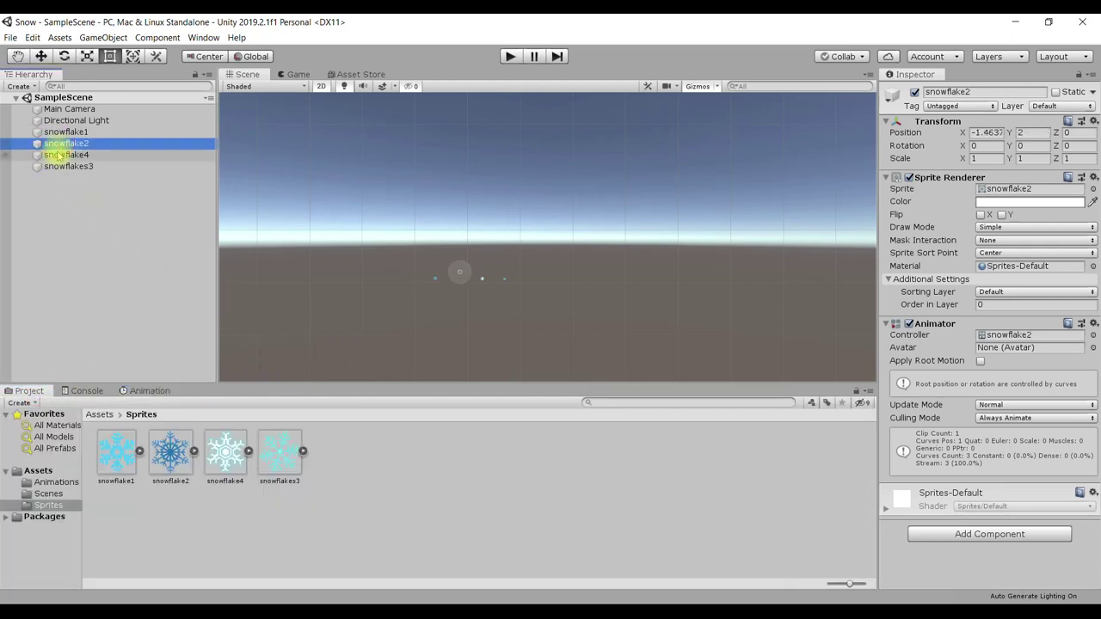
pyautogui.click(57, 166)
pyautogui.click(57, 132)
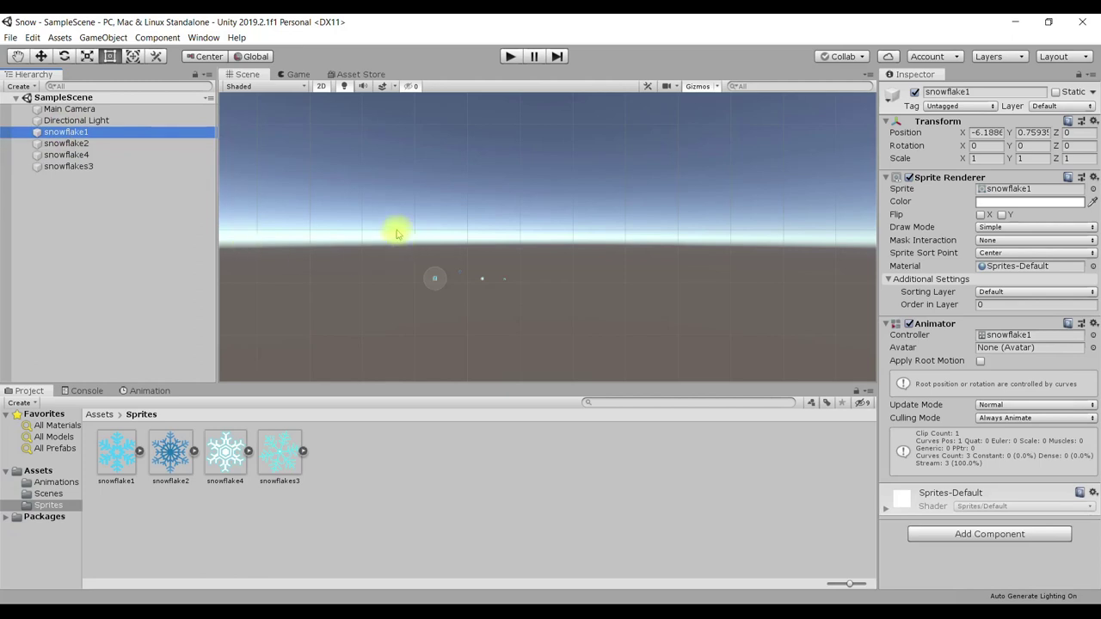
pyautogui.click(99, 416)
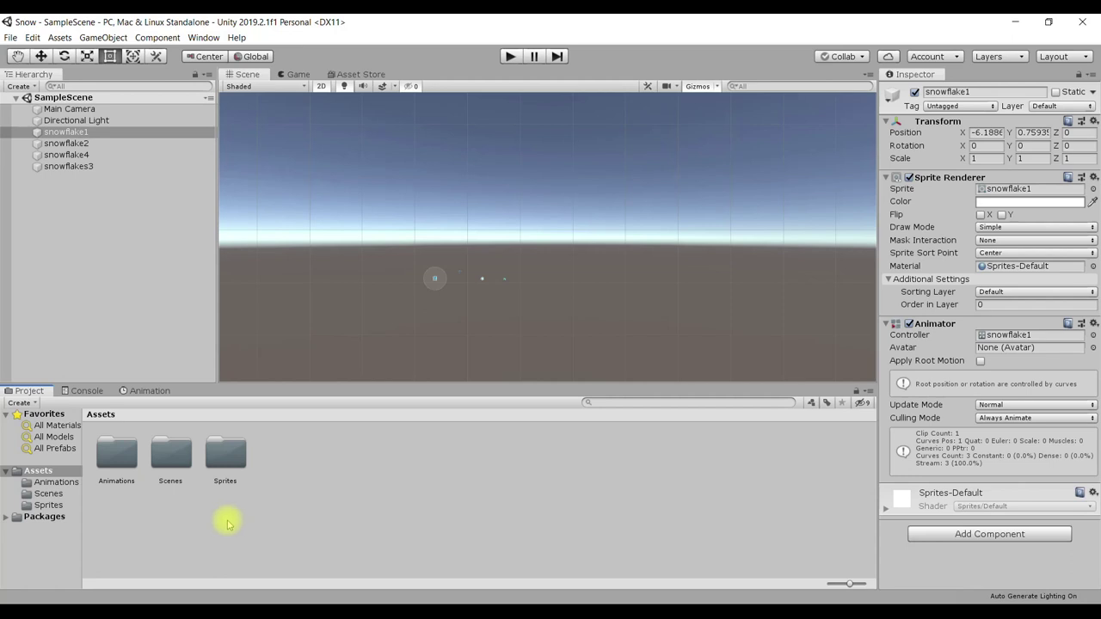
# Step: Select for-part2 in the Scenes folder and start a Save As there, then cancel it
pyautogui.doubleClick(170, 453)
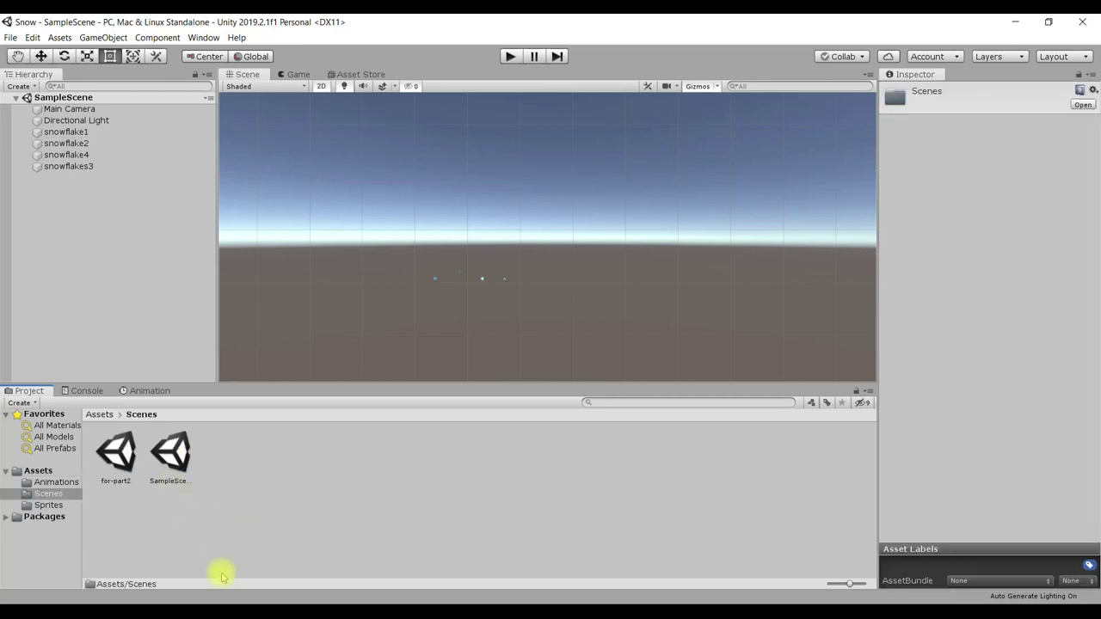
pyautogui.click(116, 449)
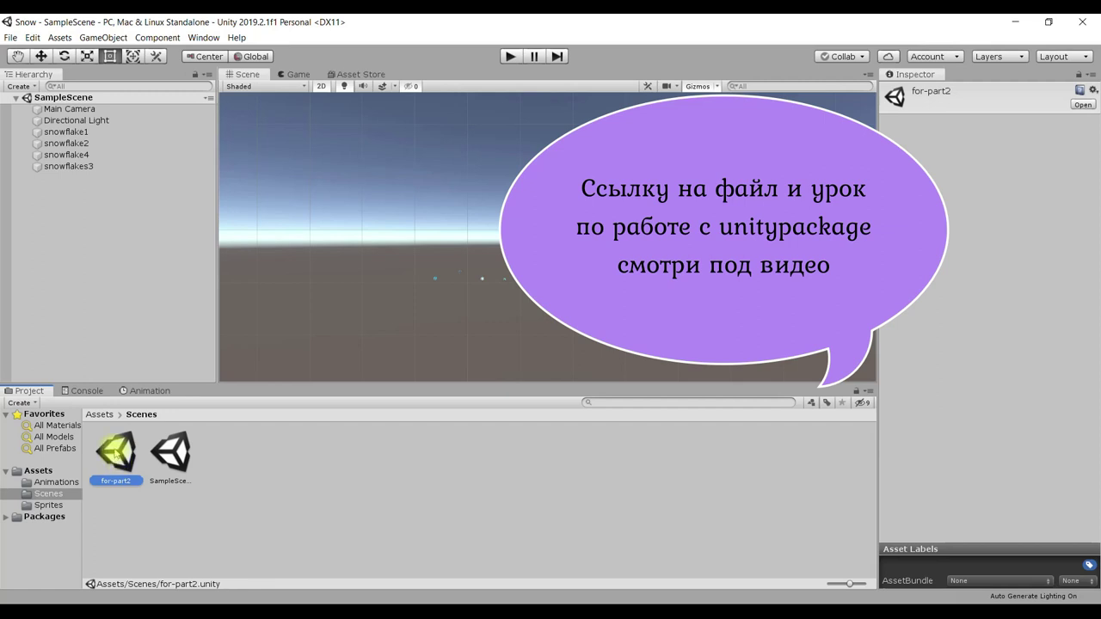
pyautogui.click(10, 37)
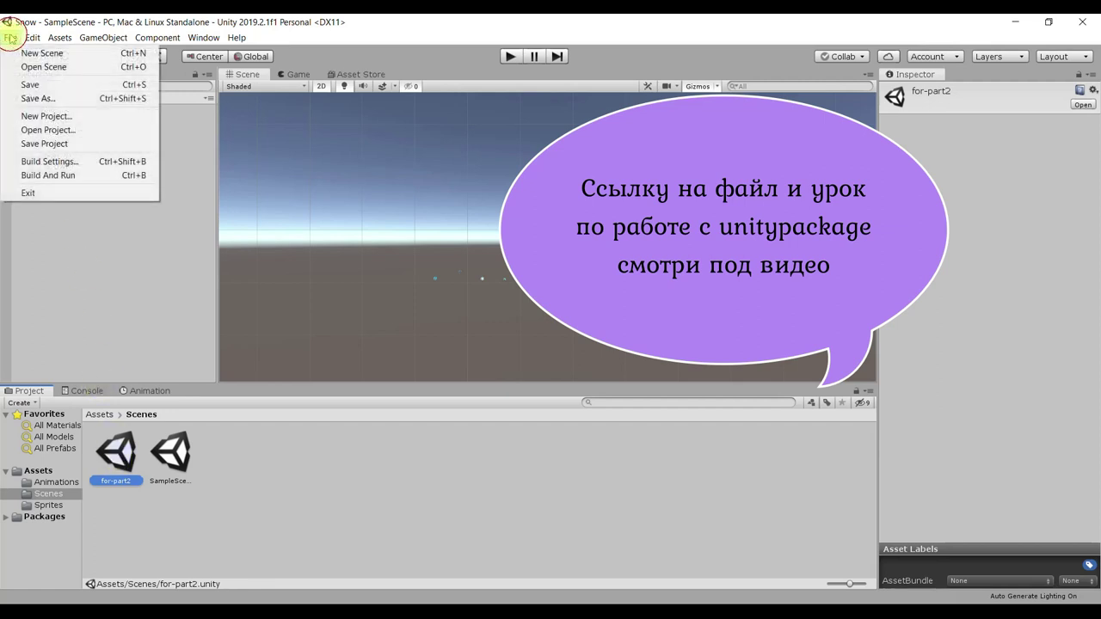
pyautogui.click(45, 98)
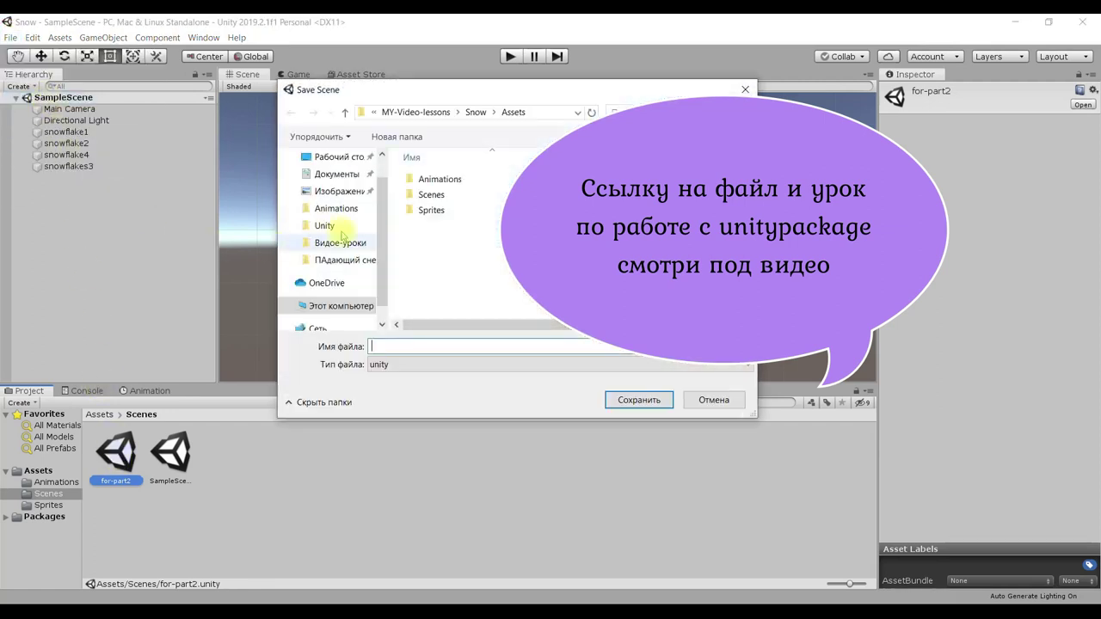
pyautogui.doubleClick(429, 196)
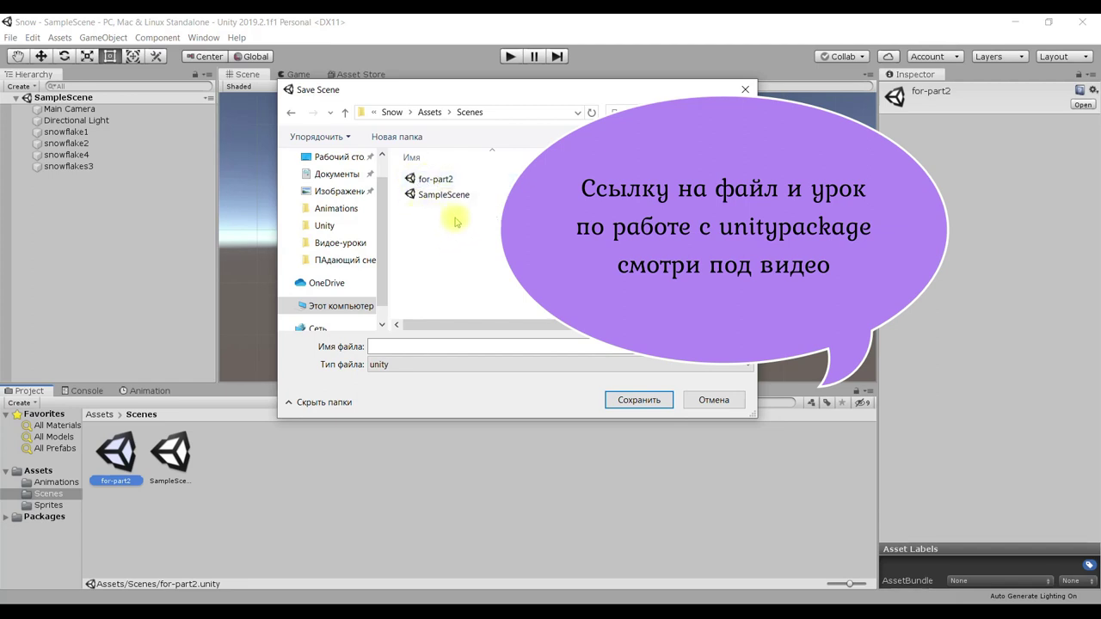
pyautogui.click(713, 400)
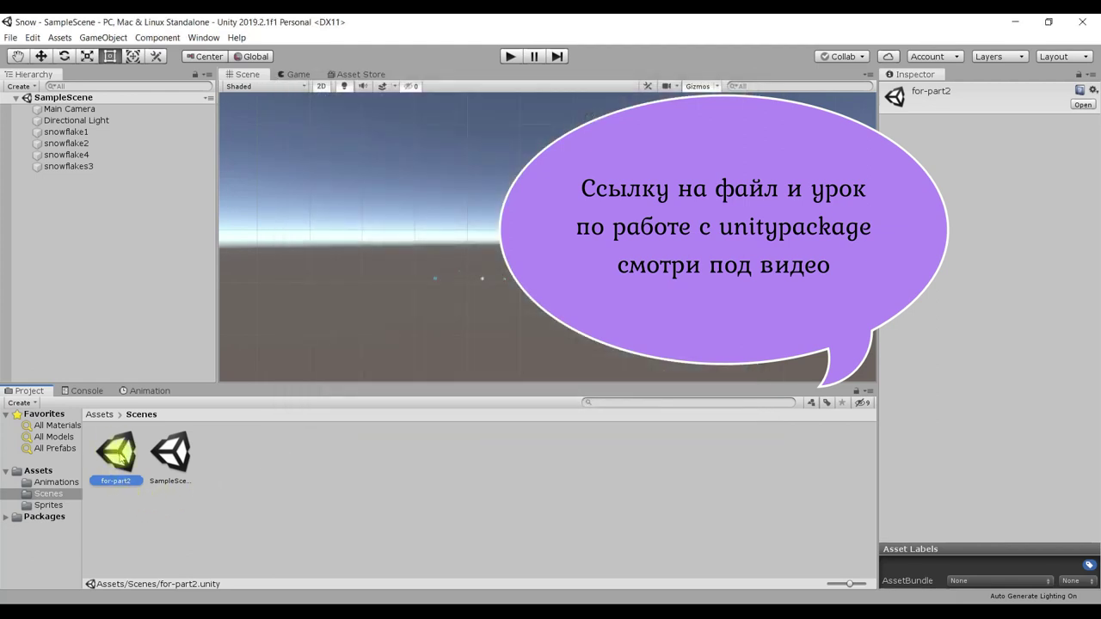
# Step: Load the for-part2 scene from Assets > Scenes
pyautogui.click(99, 415)
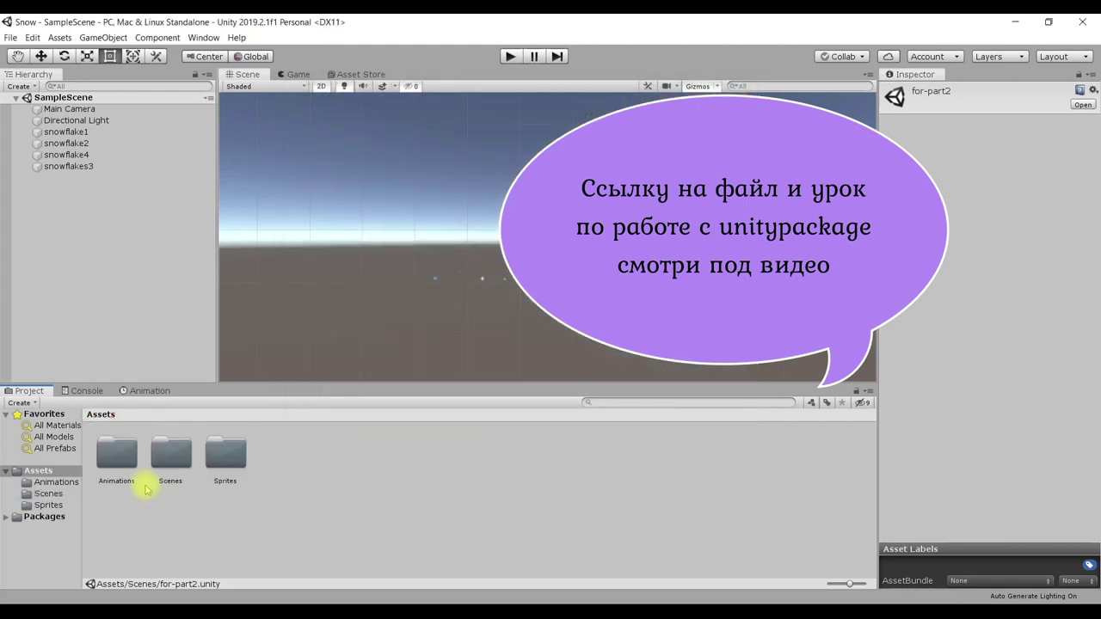
pyautogui.doubleClick(171, 452)
pyautogui.doubleClick(117, 455)
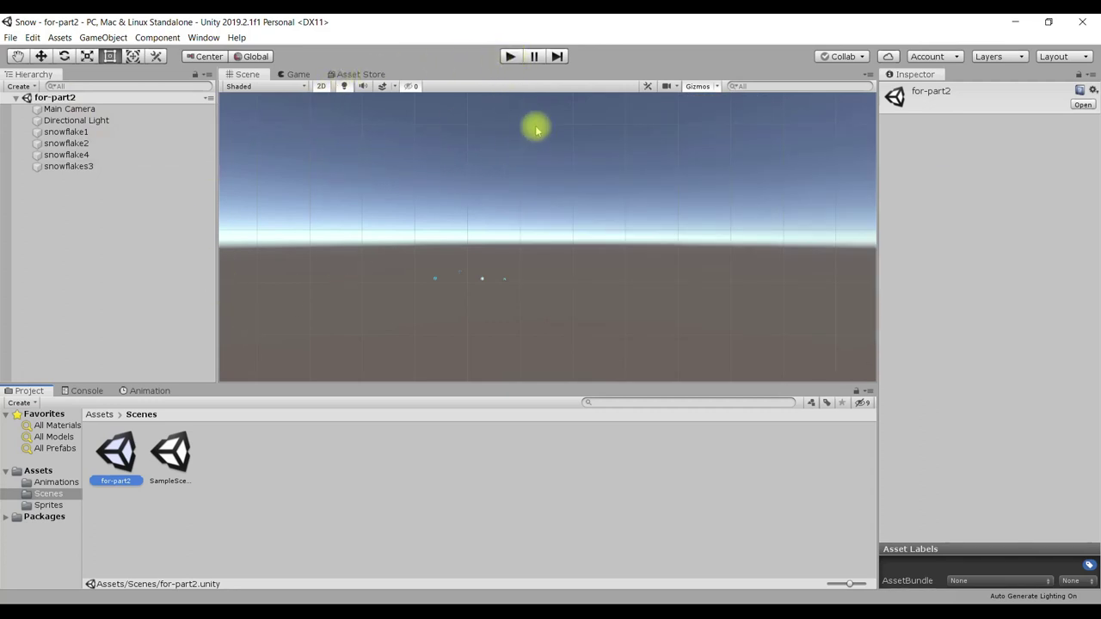
pyautogui.click(509, 57)
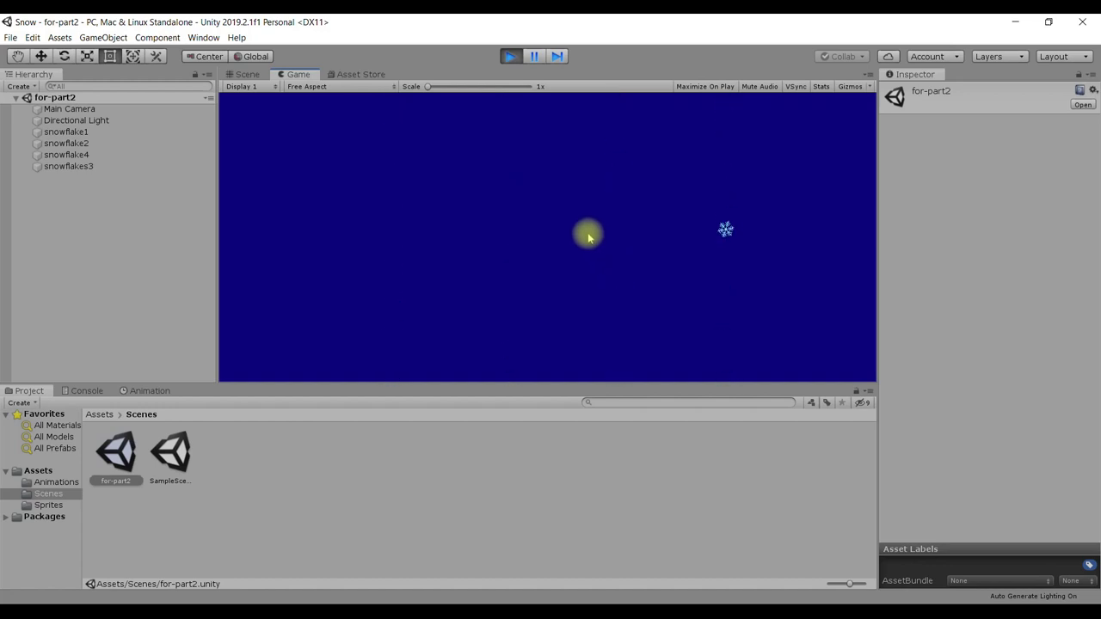
pyautogui.click(509, 58)
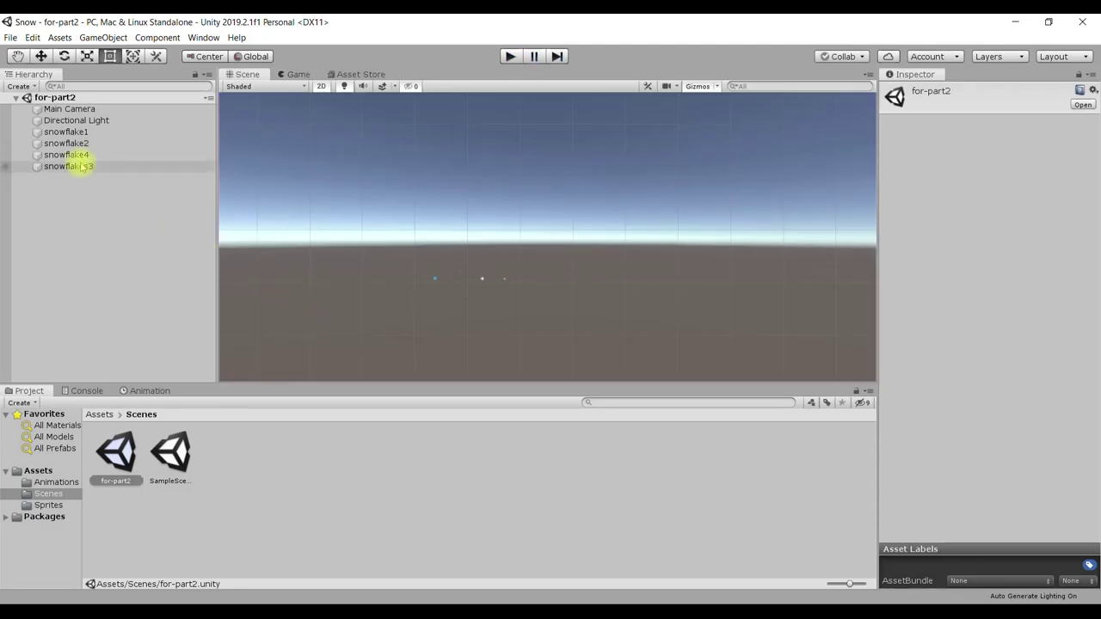
pyautogui.click(66, 132)
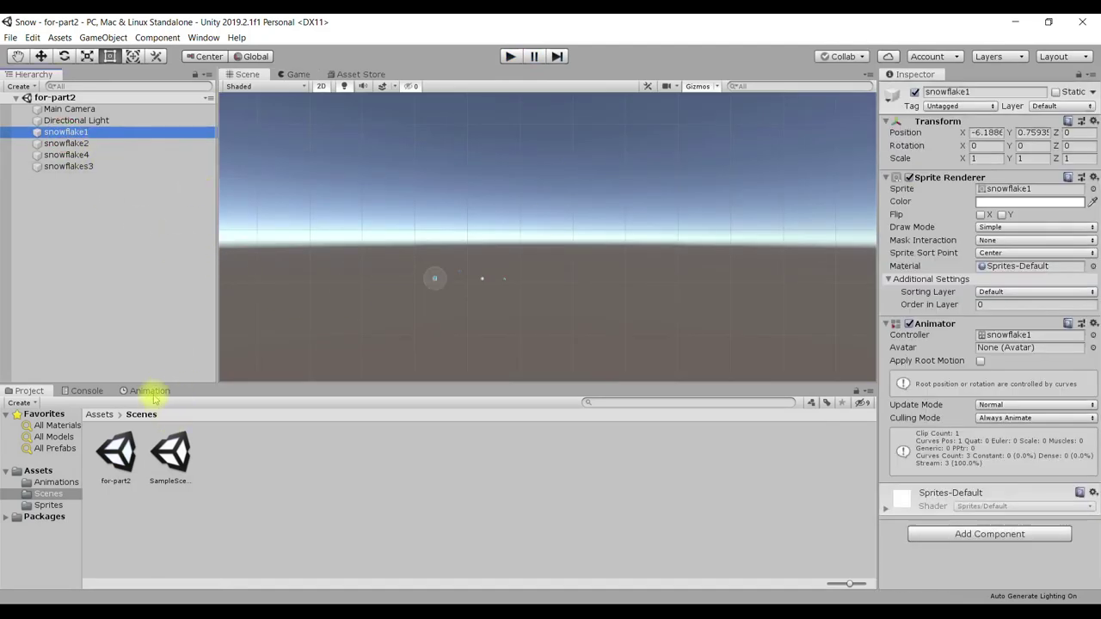
# Step: Preview the falling animation clips of snowflake1, snowflake2, snowflake4 and snowflakes3
pyautogui.click(149, 391)
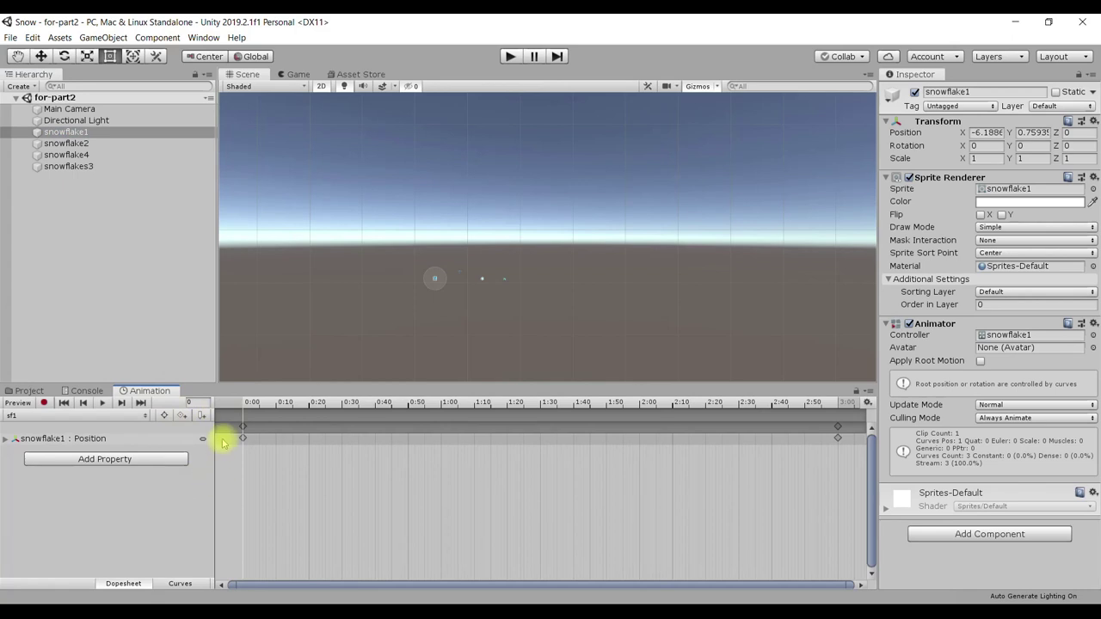
pyautogui.click(101, 404)
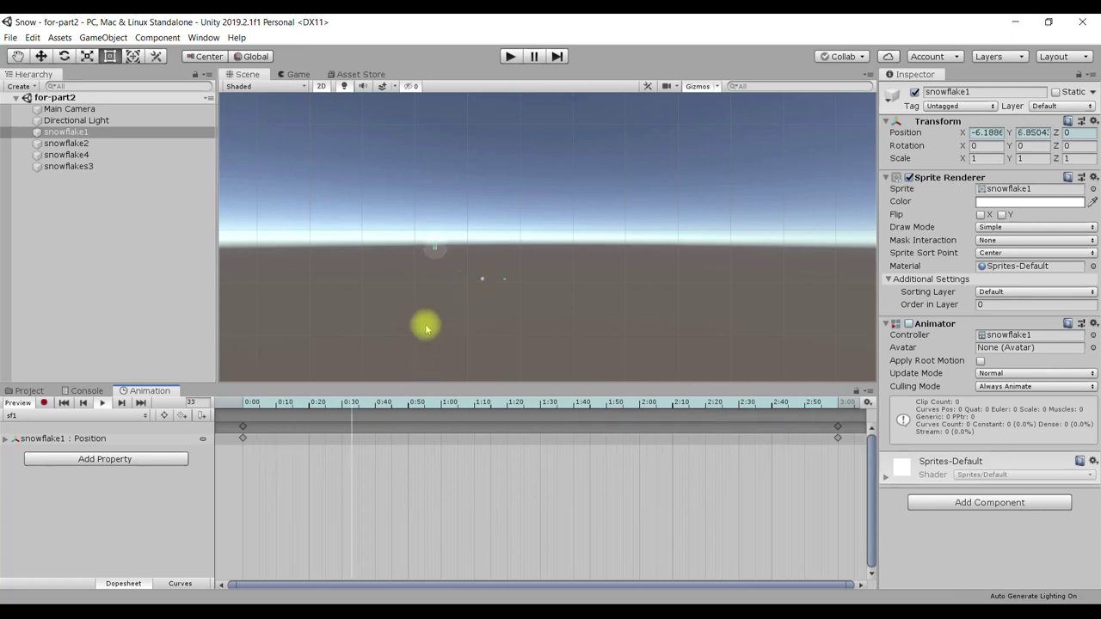
pyautogui.click(92, 144)
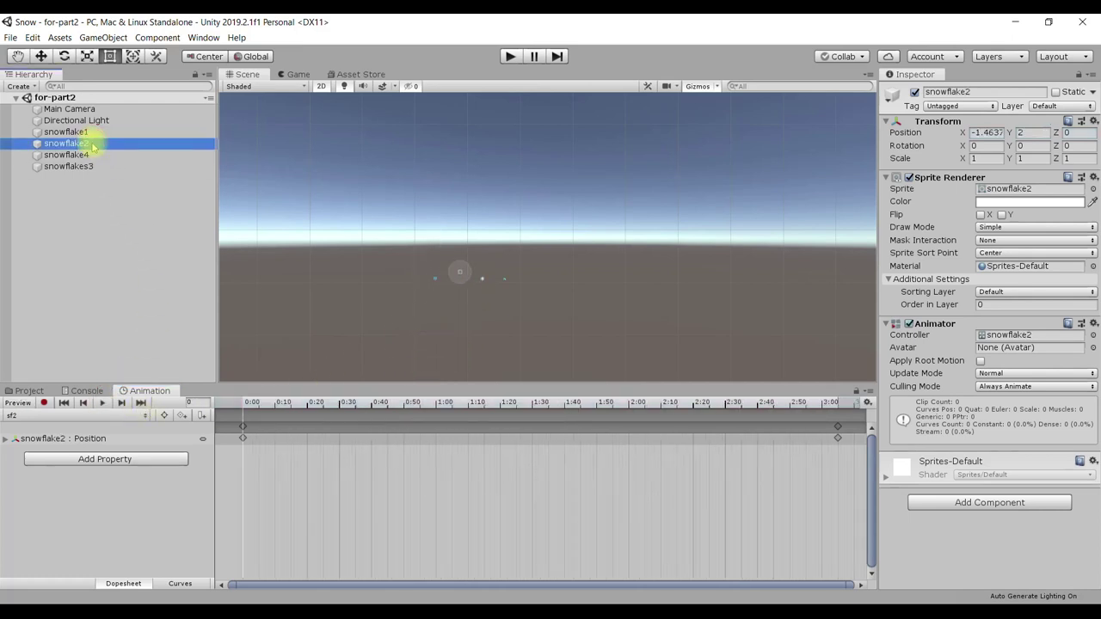
pyautogui.click(102, 403)
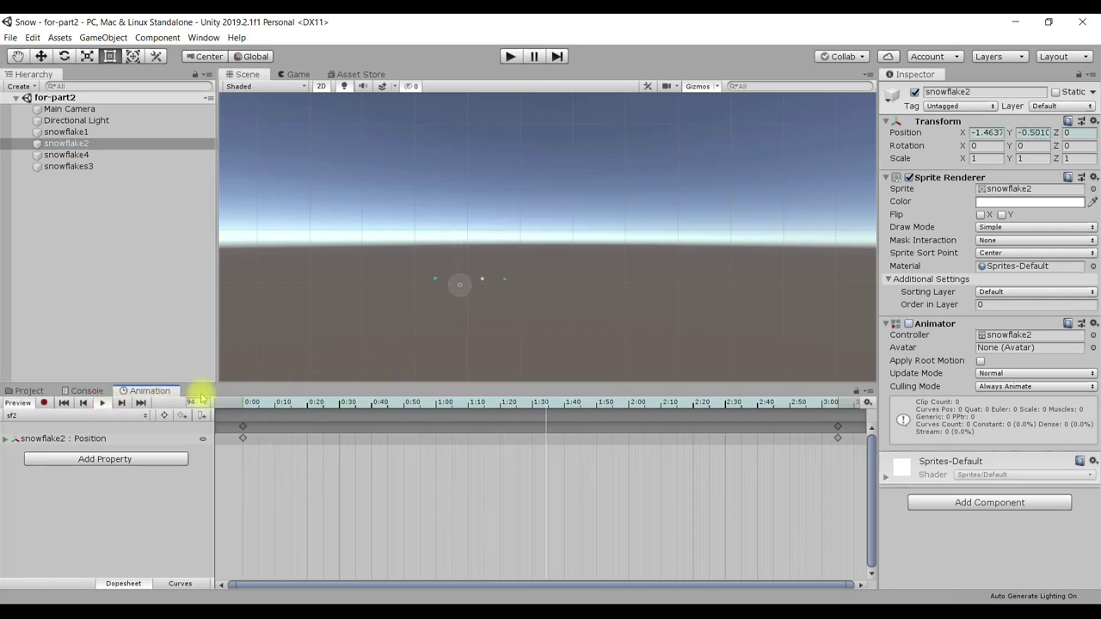
pyautogui.click(94, 415)
pyautogui.click(92, 155)
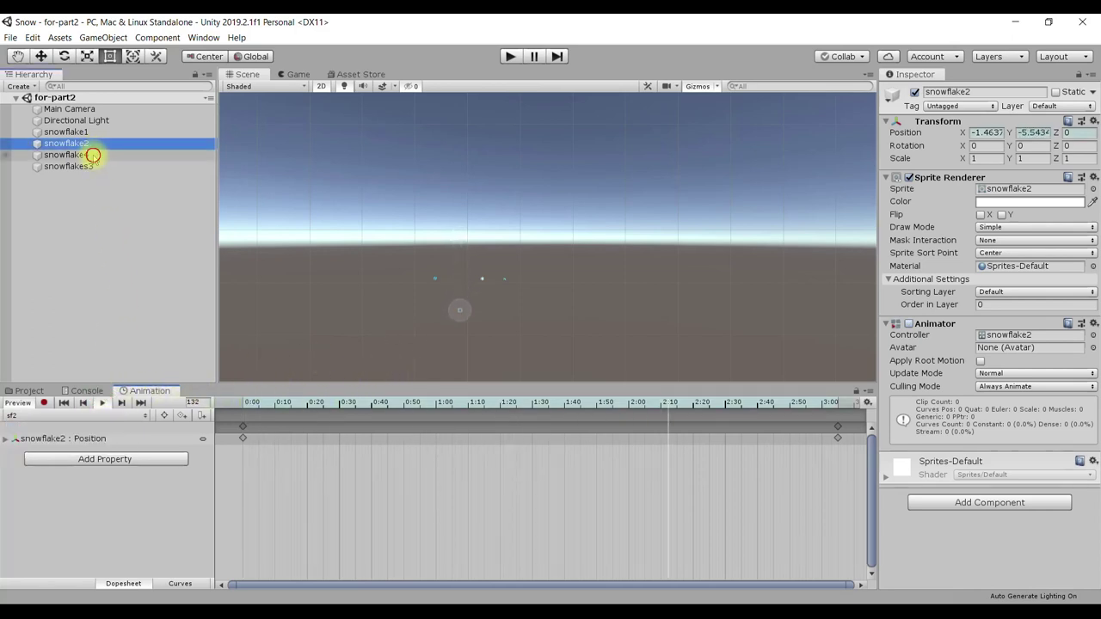
pyautogui.click(86, 155)
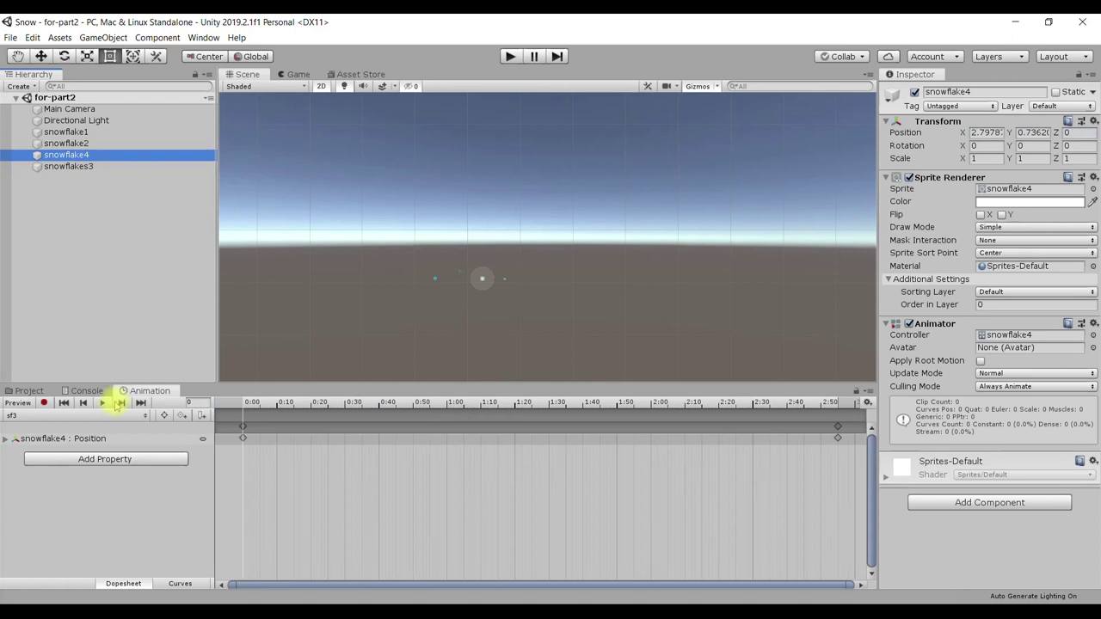
pyautogui.click(102, 404)
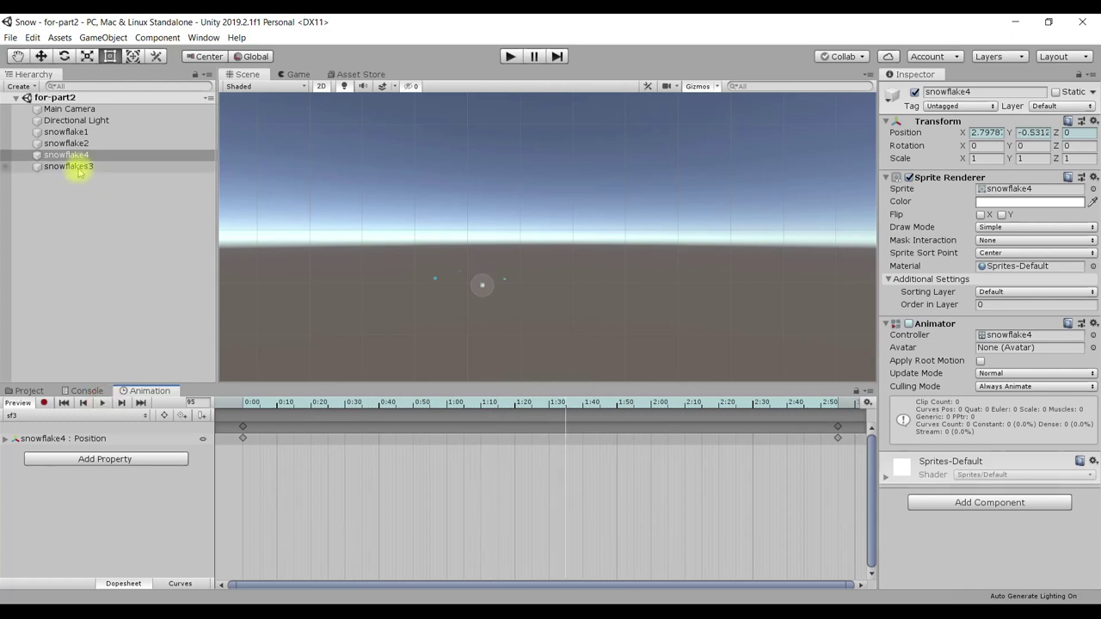
pyautogui.click(79, 168)
pyautogui.click(102, 404)
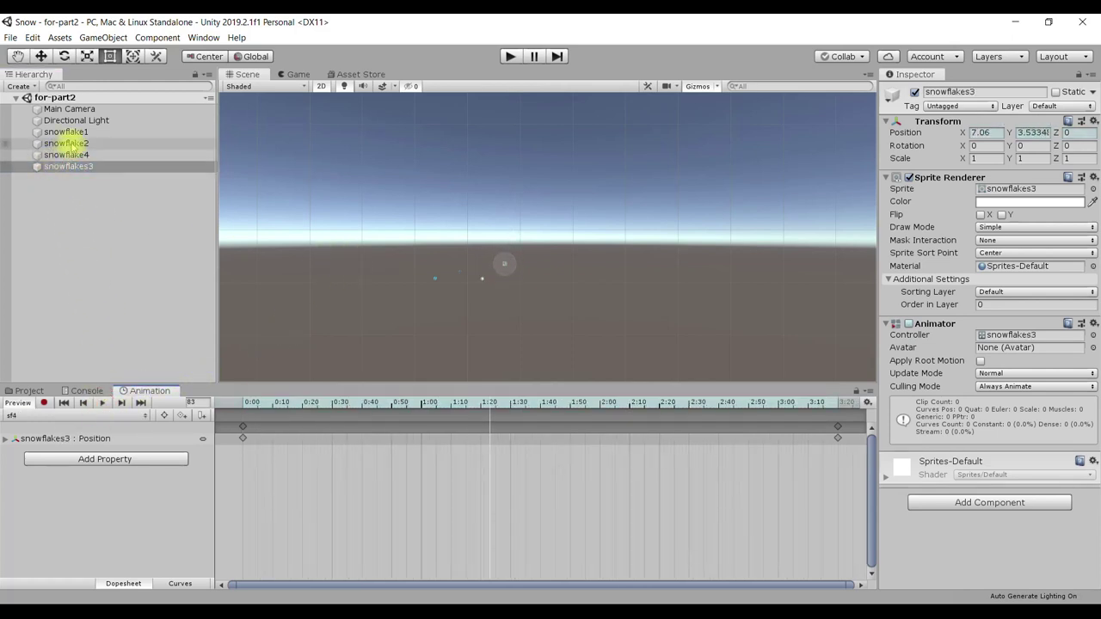
# Step: Reselect snowflake1, switch to the Game view and run the scene in Play mode
pyautogui.click(74, 134)
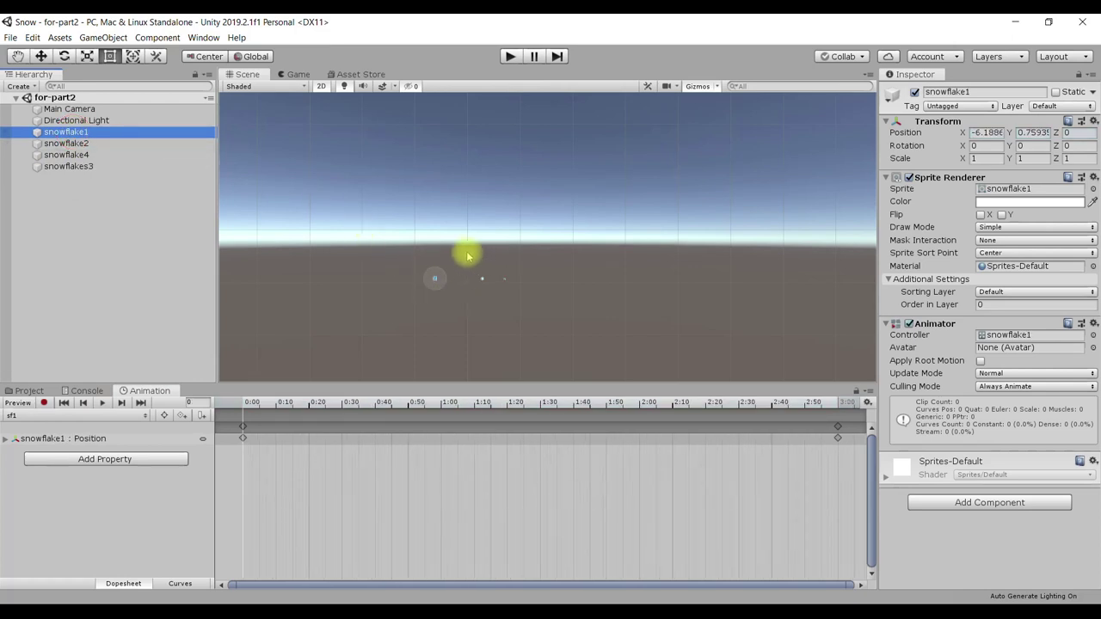
pyautogui.click(297, 74)
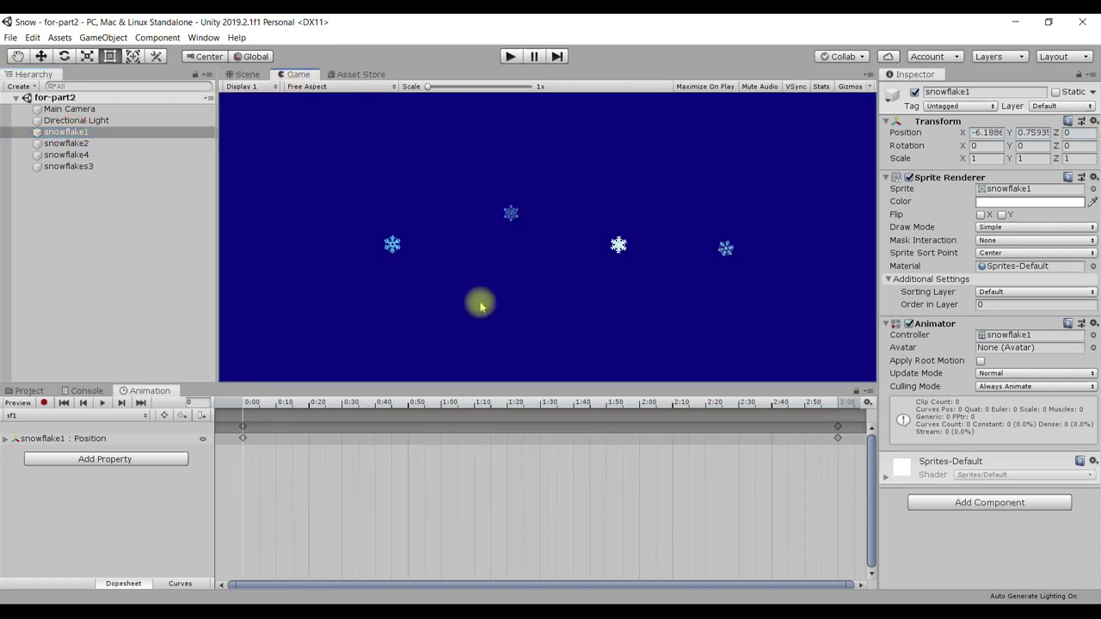
pyautogui.click(508, 55)
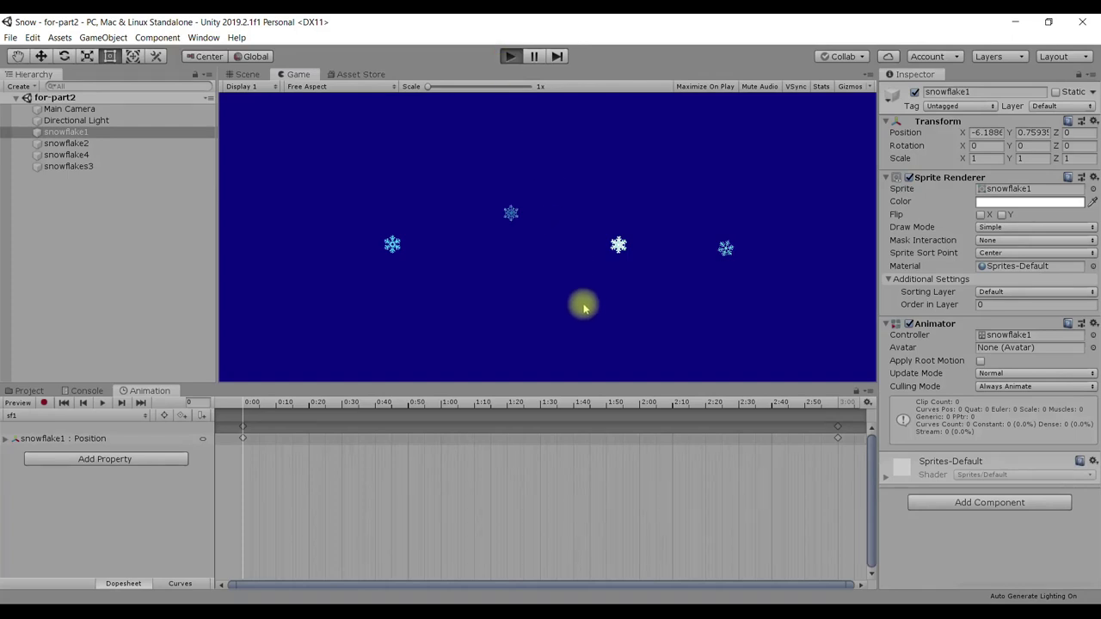
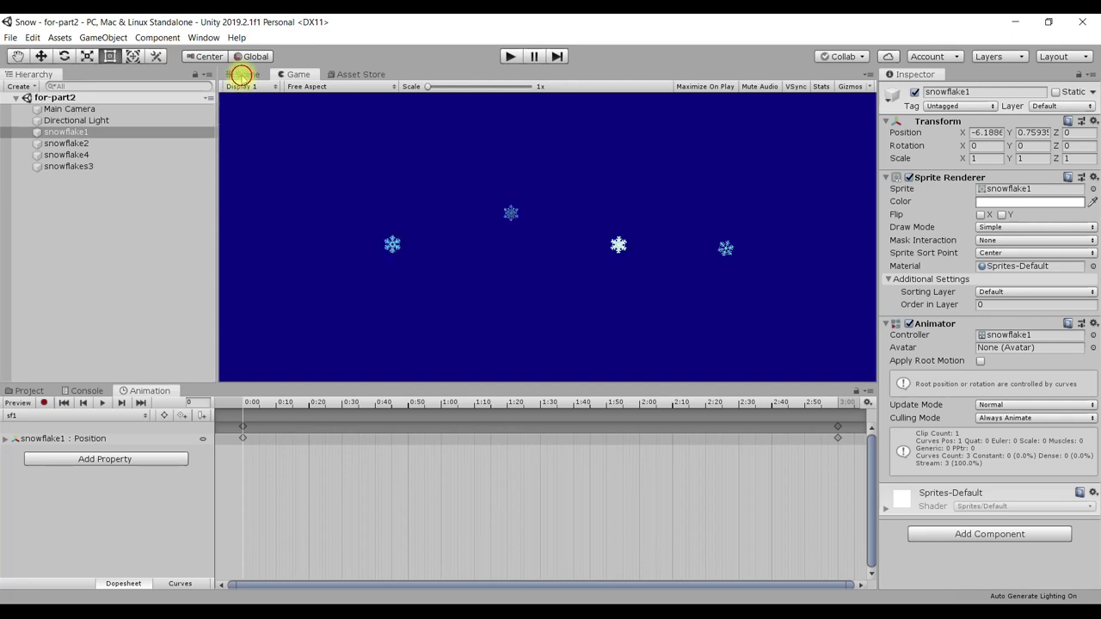
# Step: Record snowflake1's 0:00 keyframes with the snowflake raised to Position Y 8.2
pyautogui.click(242, 75)
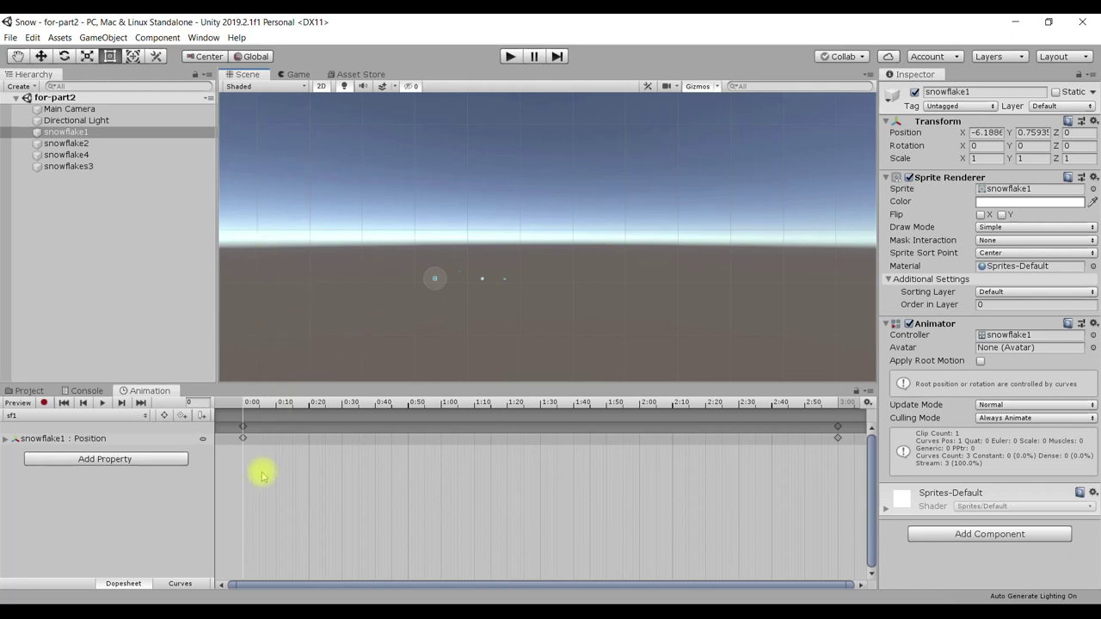
pyautogui.click(242, 438)
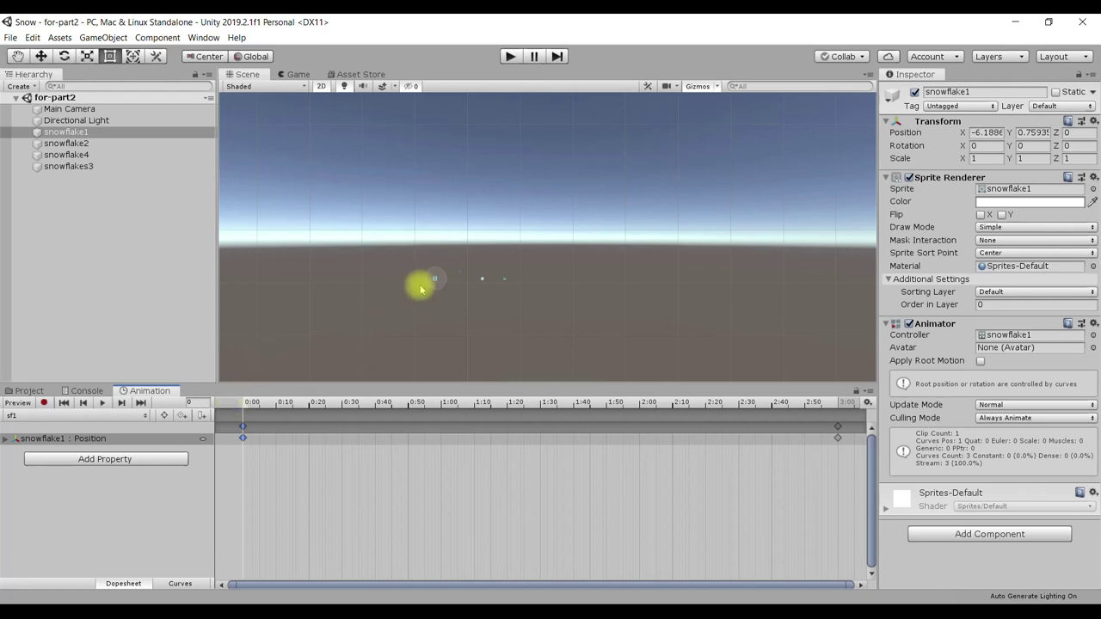
pyautogui.click(41, 56)
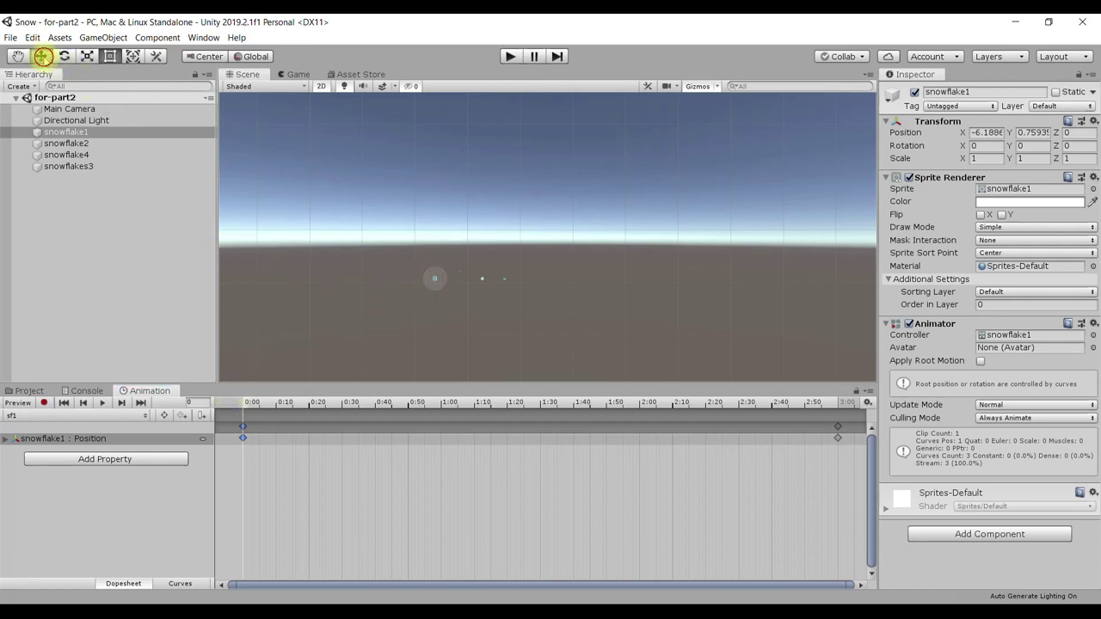
pyautogui.click(43, 405)
pyautogui.moveTo(435, 277); pyautogui.dragTo(437, 241)
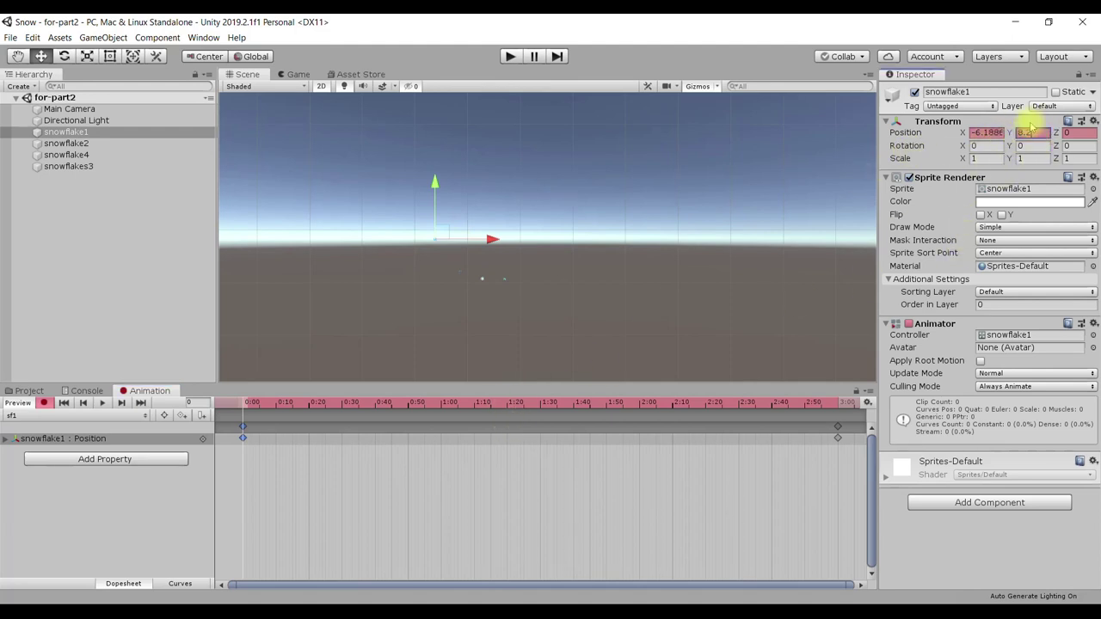
pyautogui.click(43, 402)
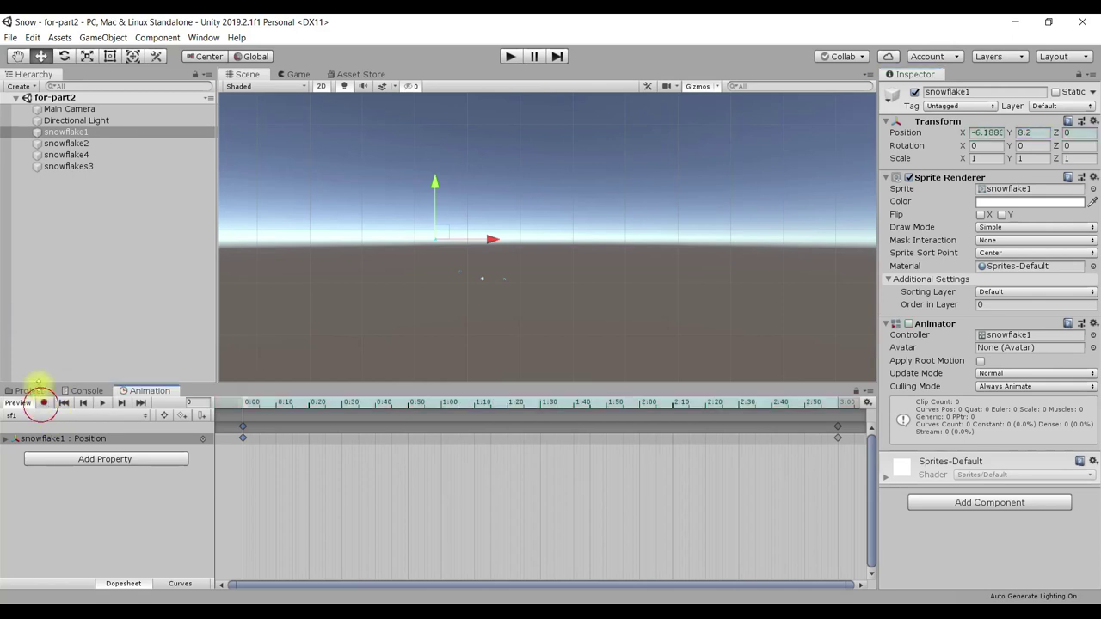
pyautogui.click(52, 143)
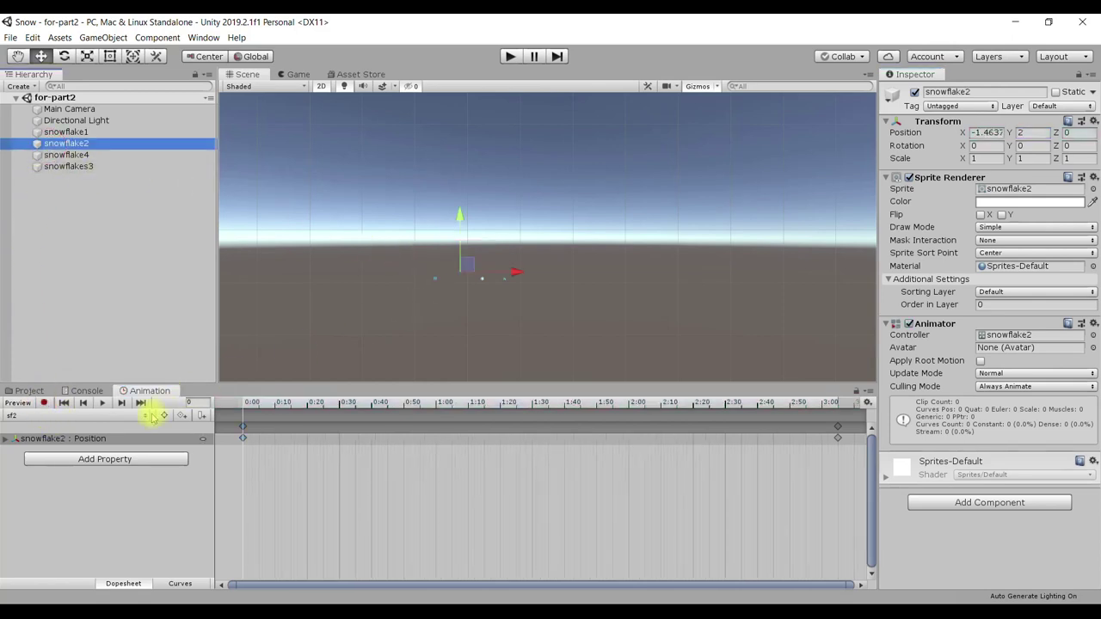
# Step: Record starting heights of Y 8.5 for snowflake2 and Y 10.3 for snowflake4
pyautogui.click(43, 402)
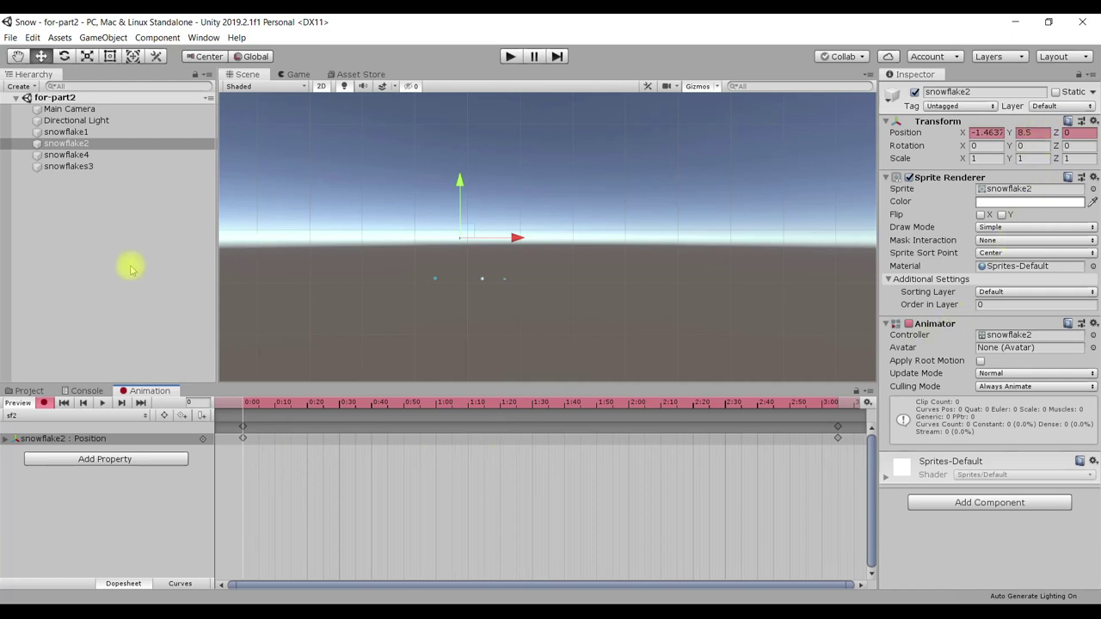
pyautogui.click(65, 155)
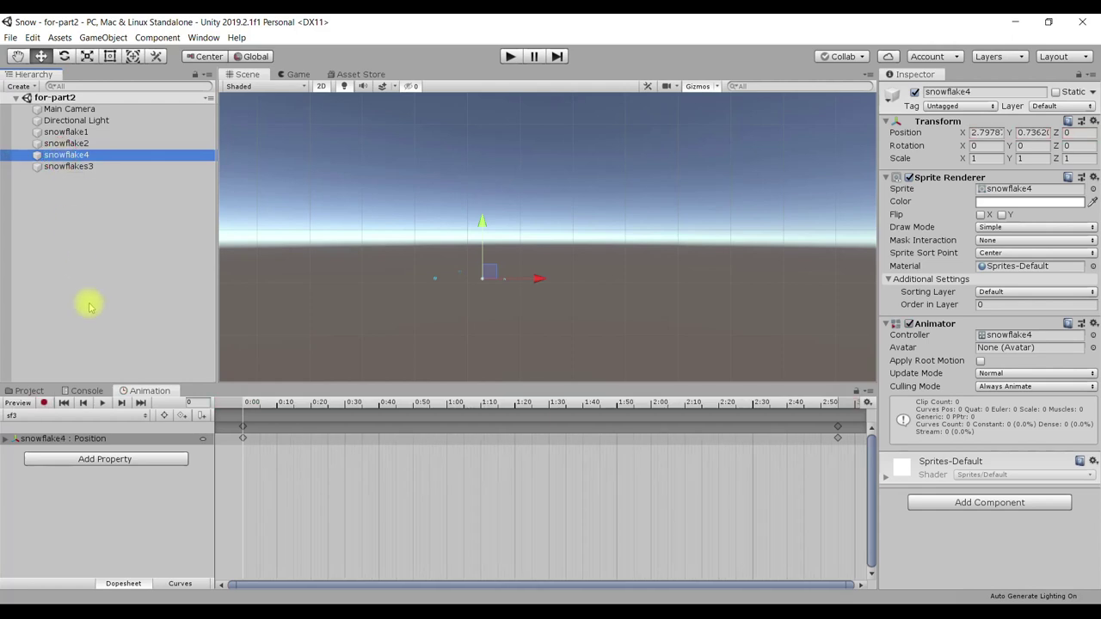
pyautogui.click(43, 402)
pyautogui.click(43, 402)
pyautogui.write('10.3')
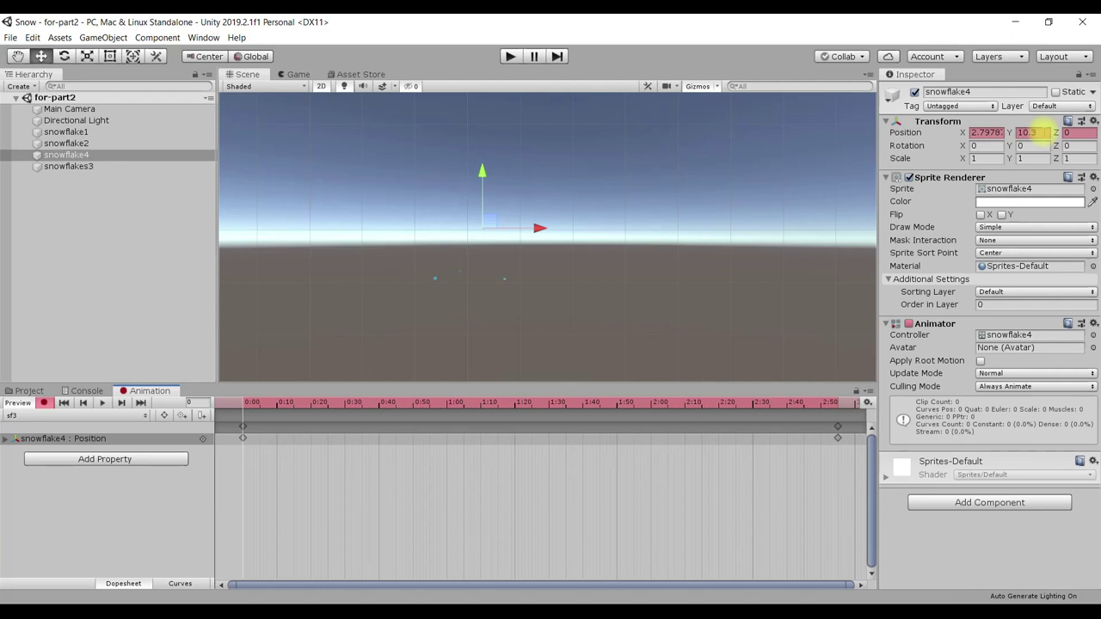
# Step: Start snowflakes3 at Y 9.7 and end it at Y -6.8 on frame 200
pyautogui.click(62, 166)
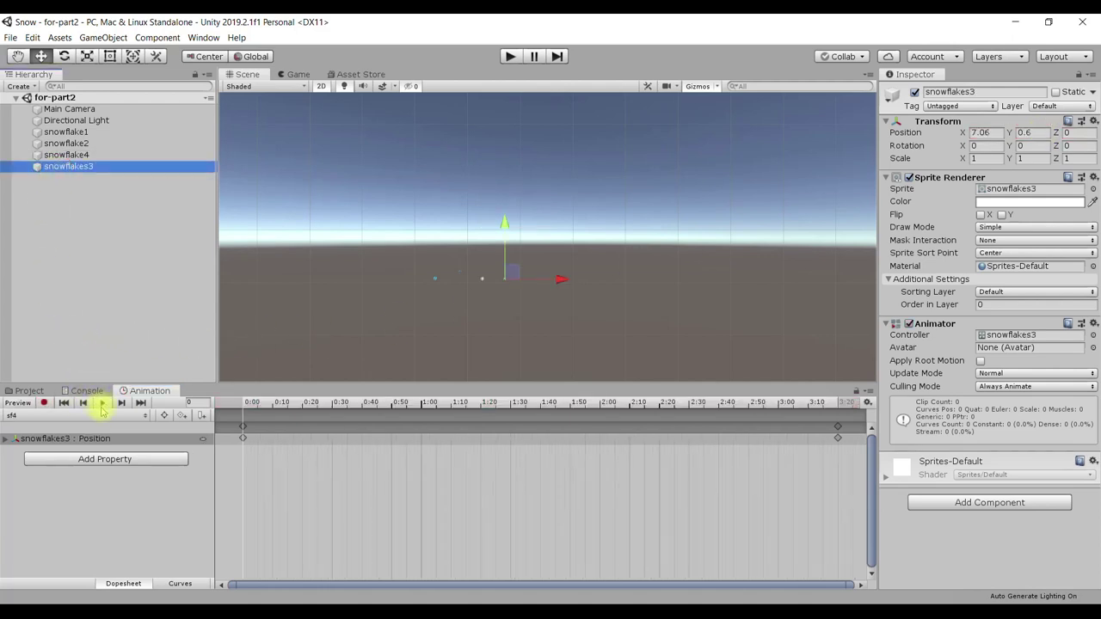
pyautogui.click(43, 403)
pyautogui.write('9.7')
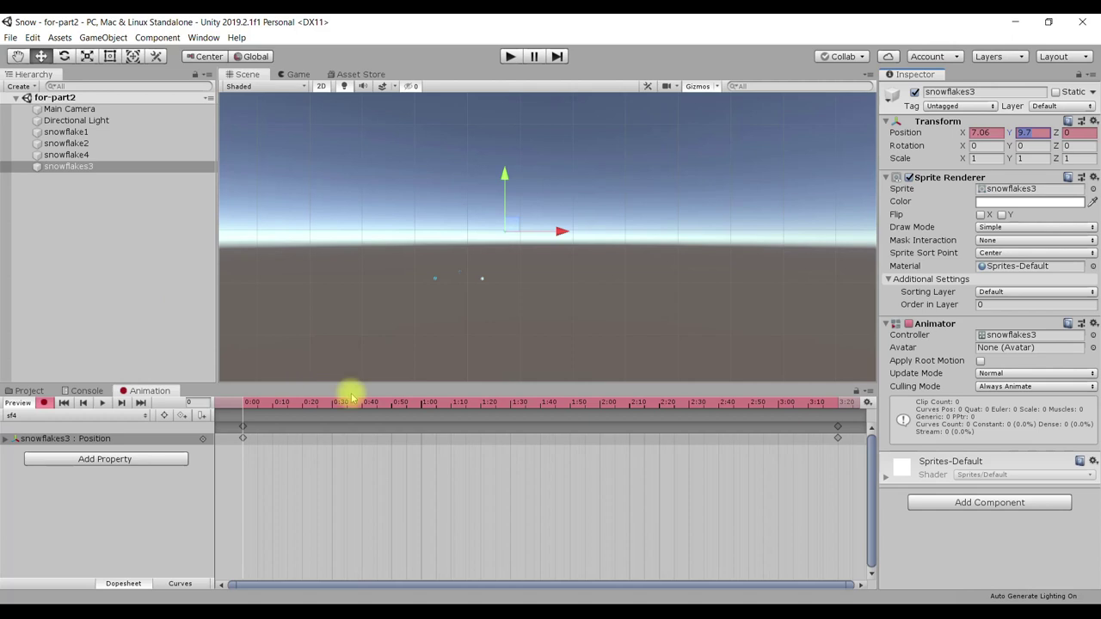
pyautogui.click(828, 402)
pyautogui.moveTo(828, 403); pyautogui.dragTo(837, 403)
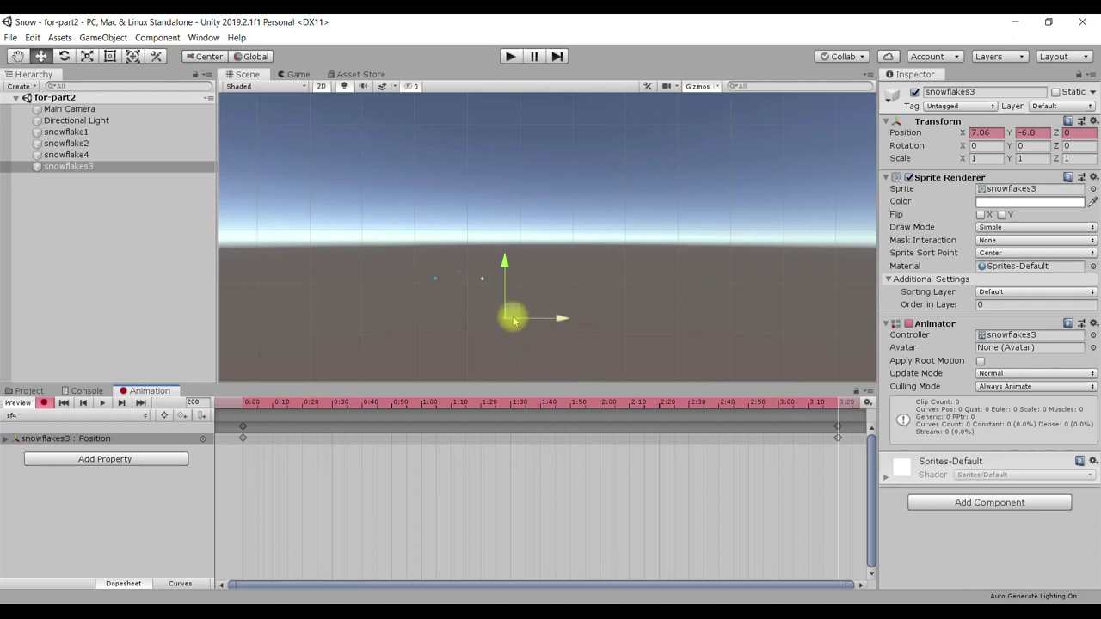
pyautogui.click(1029, 132)
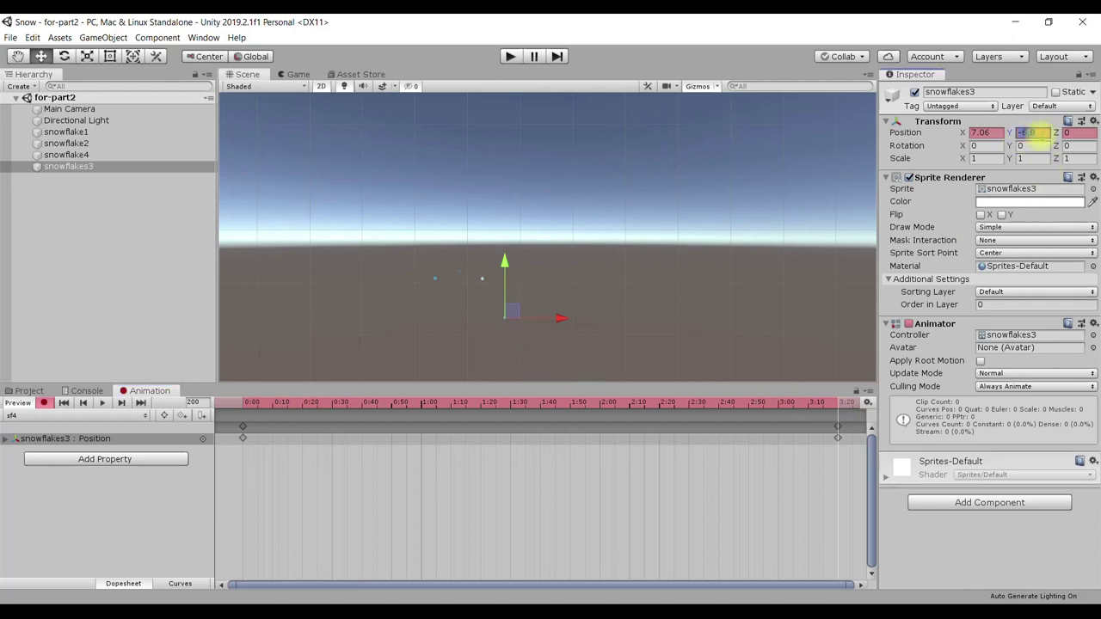
# Step: Record snowflake4 dropping to Position Y -8.9, with its end keyframe at frame 175
pyautogui.click(69, 155)
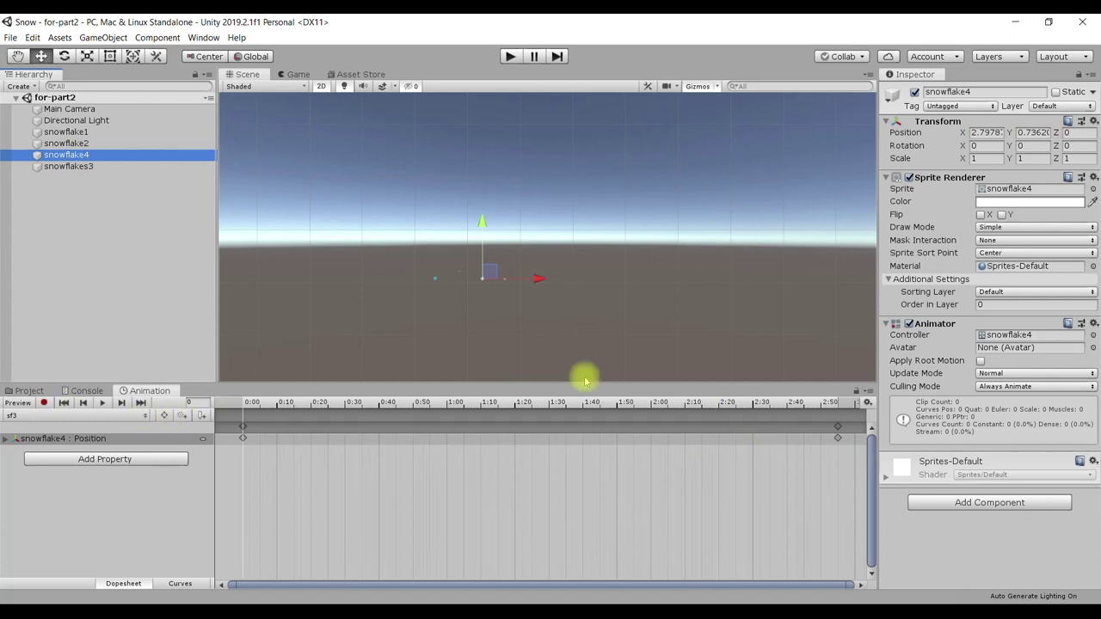
pyautogui.click(43, 402)
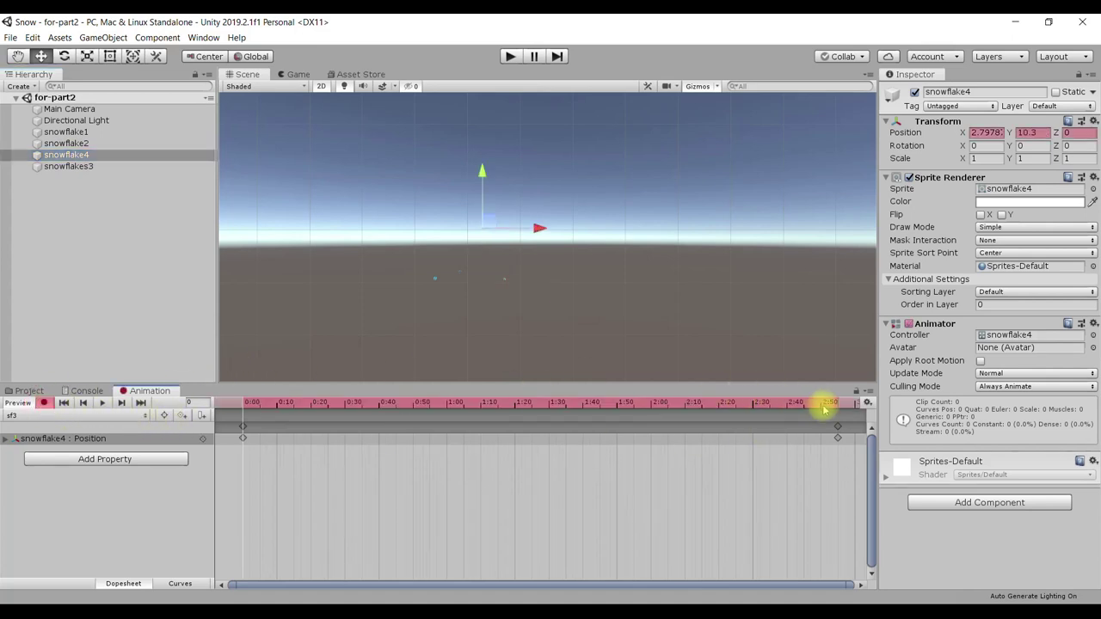
pyautogui.click(838, 404)
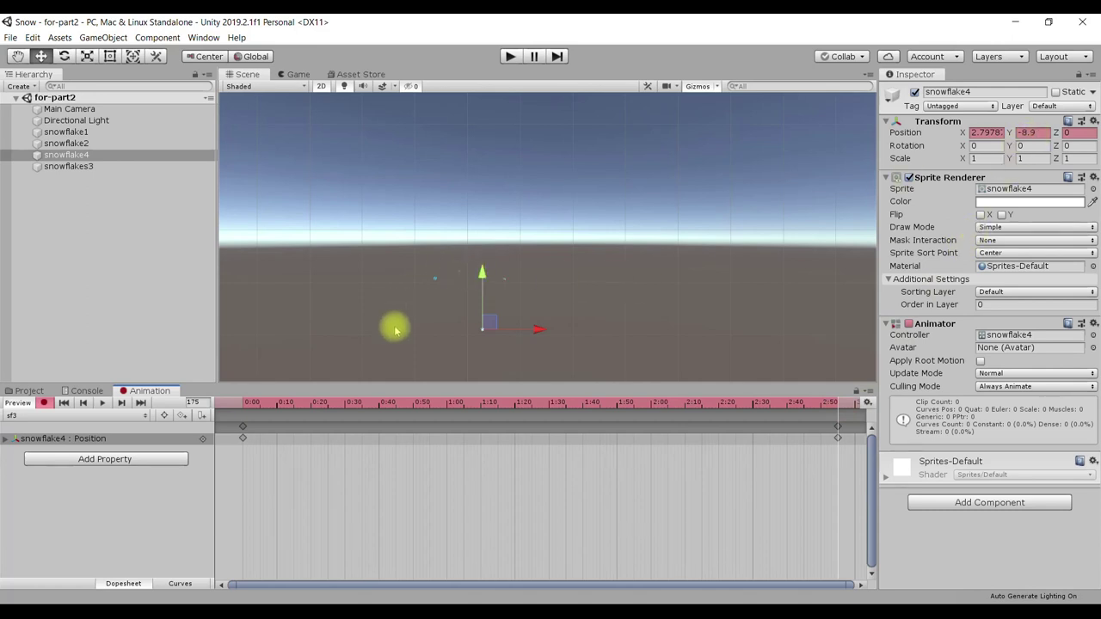
pyautogui.click(43, 404)
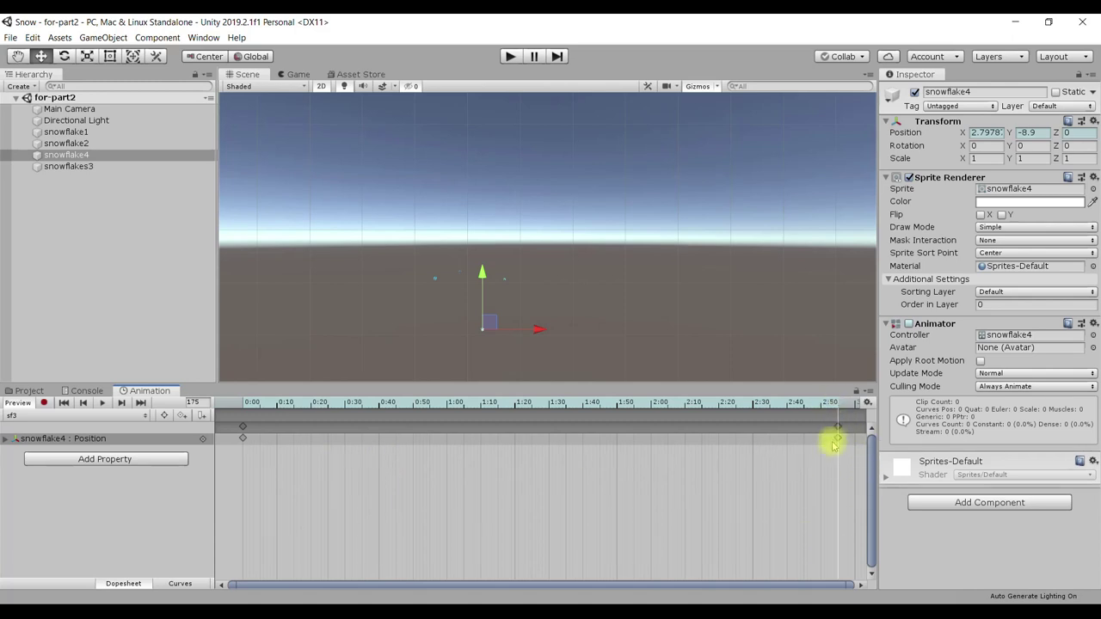
pyautogui.moveTo(832, 446); pyautogui.dragTo(821, 409)
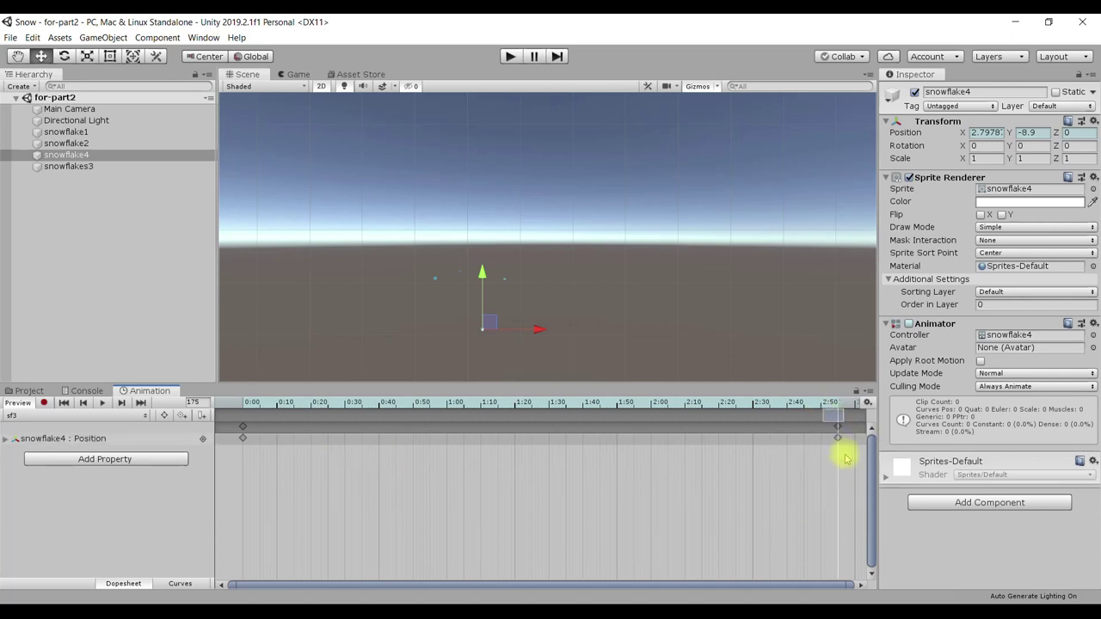
pyautogui.moveTo(847, 448); pyautogui.dragTo(827, 417)
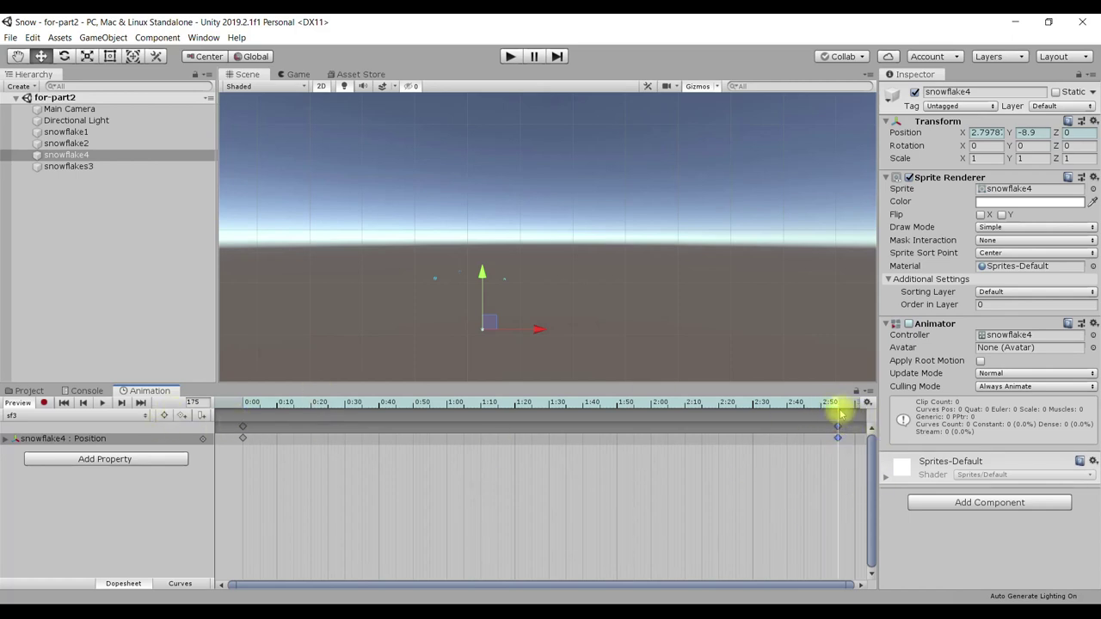
pyautogui.click(49, 166)
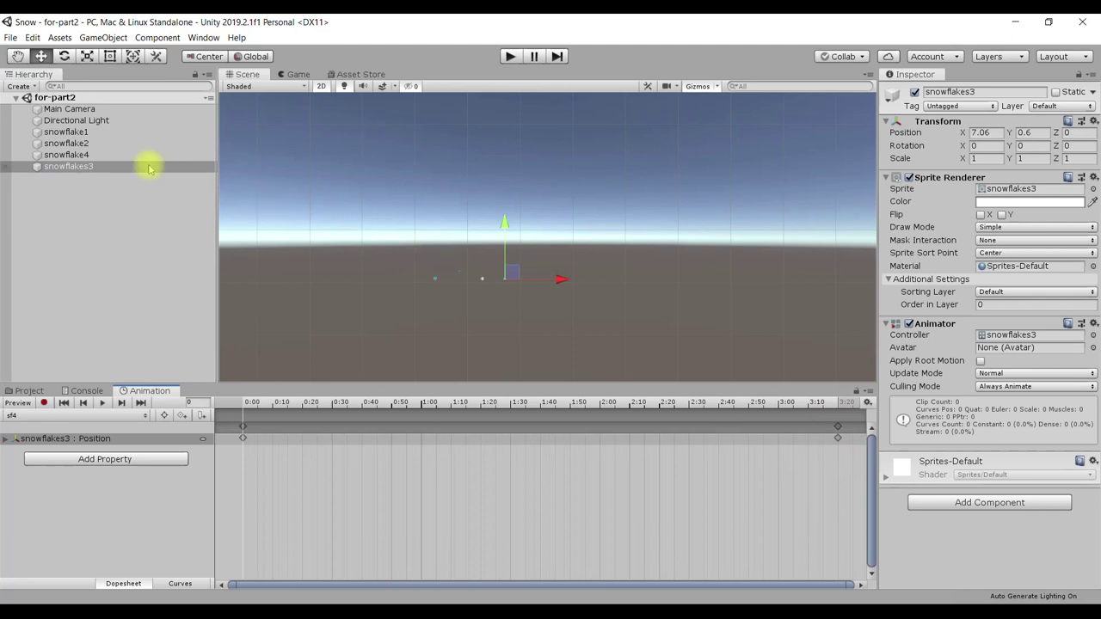
pyautogui.click(99, 131)
pyautogui.click(833, 421)
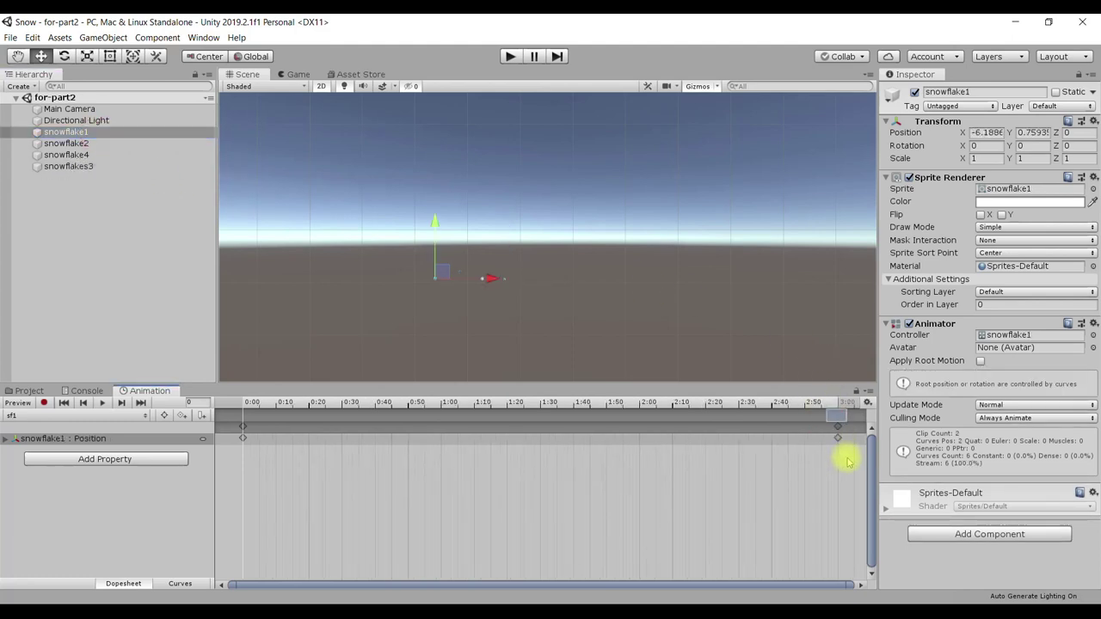
pyautogui.moveTo(848, 411); pyautogui.dragTo(828, 460)
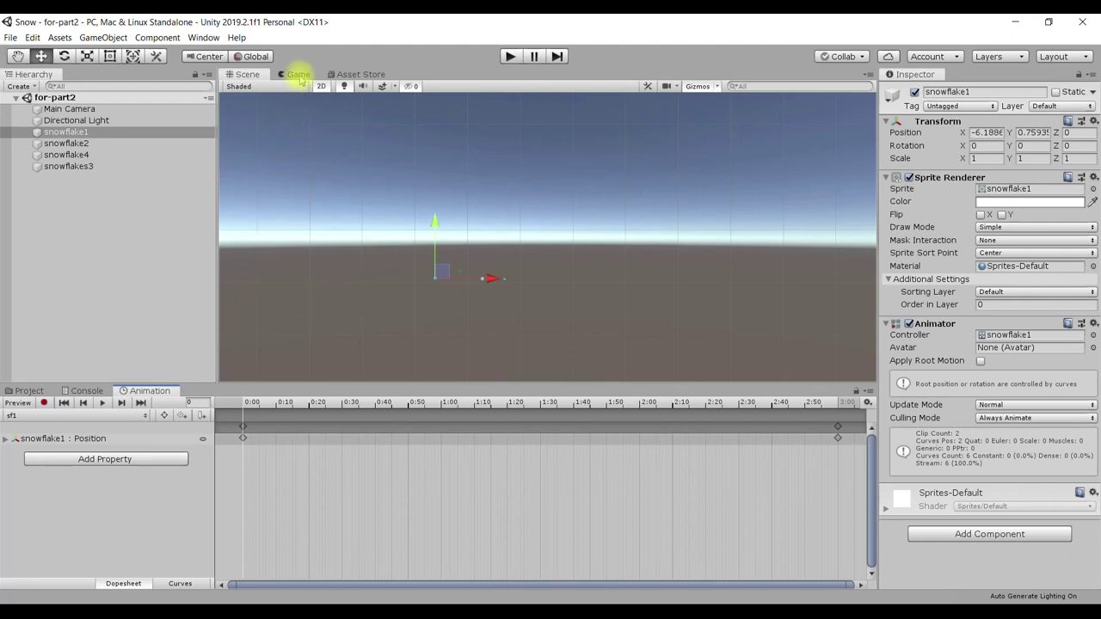
pyautogui.click(294, 74)
pyautogui.click(243, 76)
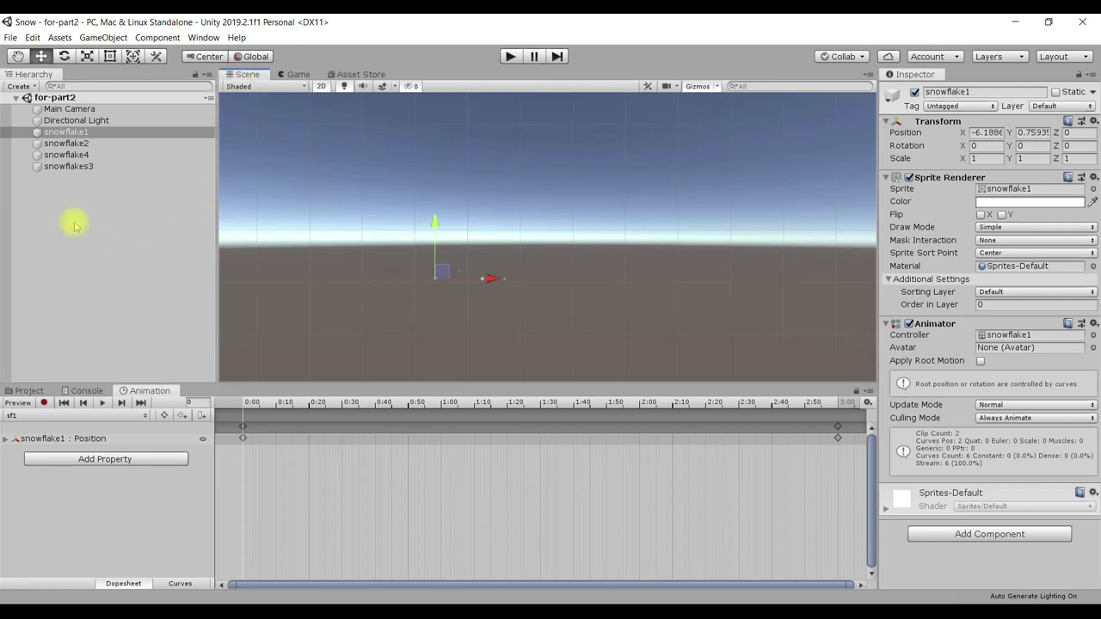
pyautogui.click(74, 143)
pyautogui.click(69, 155)
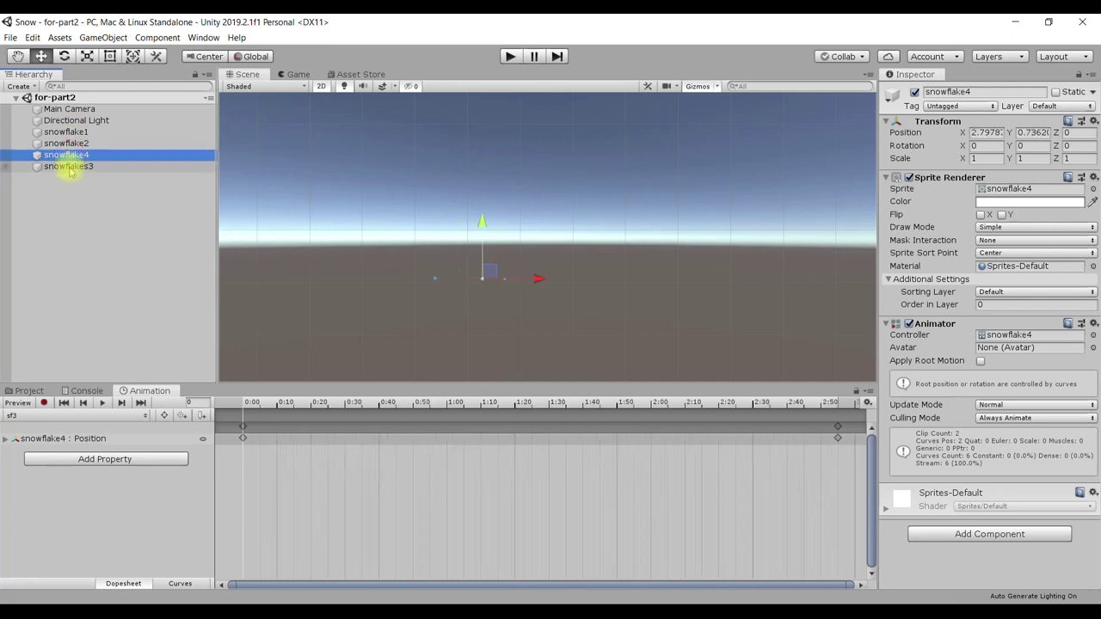
pyautogui.click(69, 132)
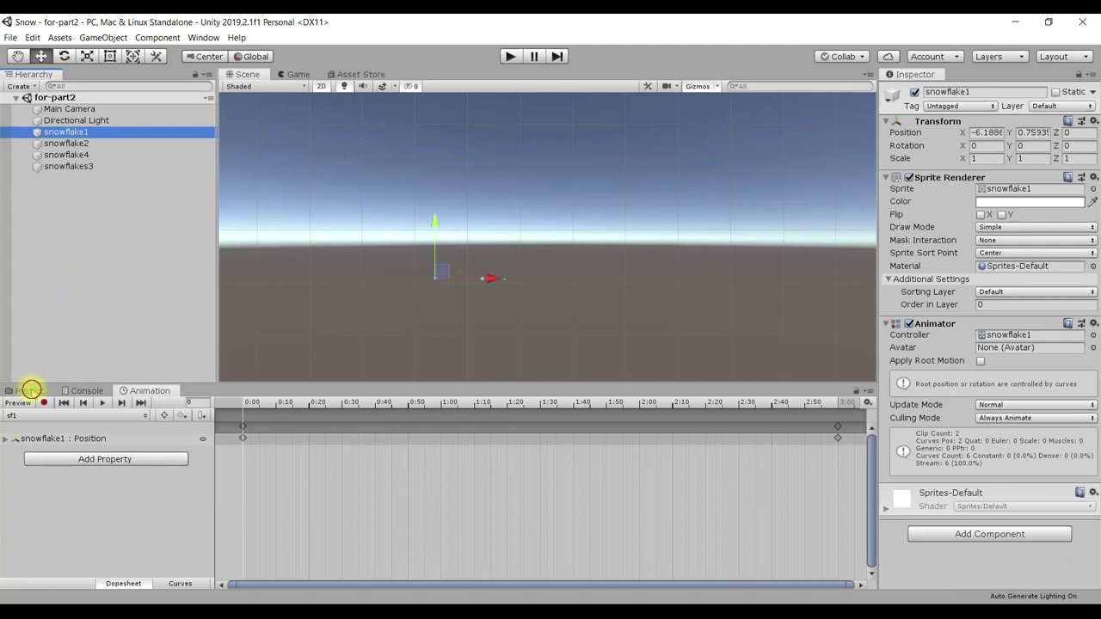
pyautogui.click(31, 390)
pyautogui.click(100, 414)
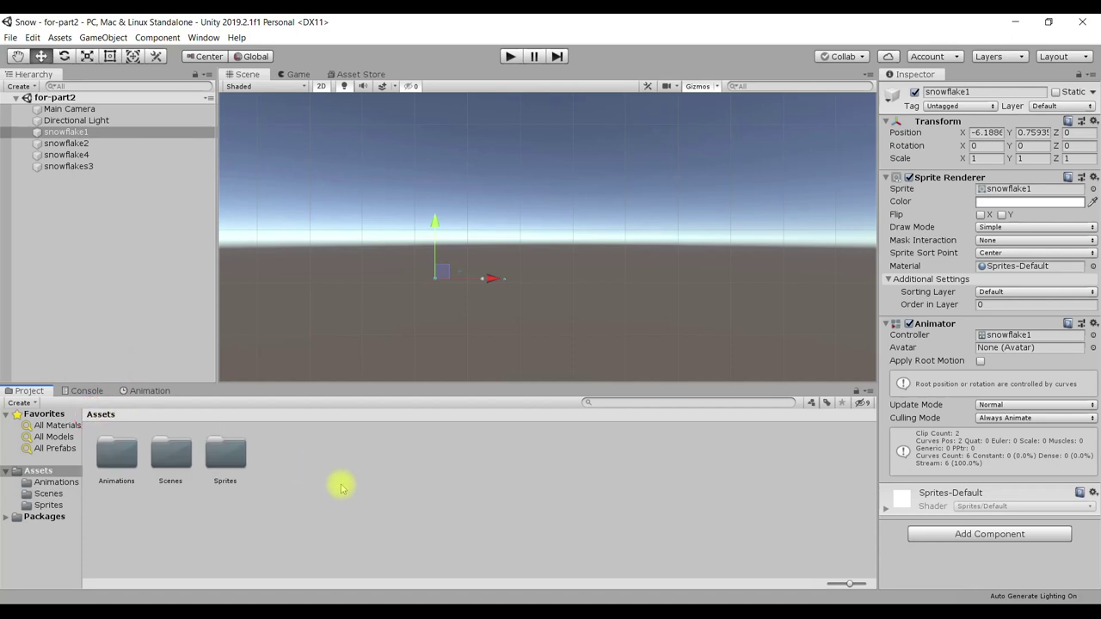
# Step: Open the Sprites folder, place a trial snowflake1 copy in the scene, then delete it
pyautogui.doubleClick(226, 451)
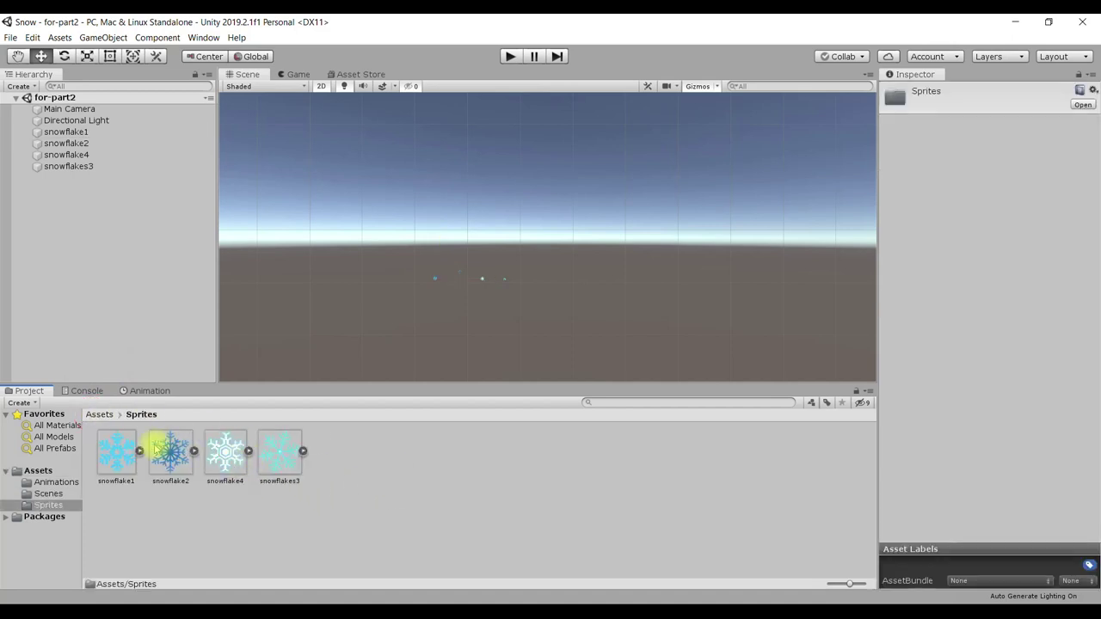
pyautogui.moveTo(115, 447); pyautogui.dragTo(443, 277)
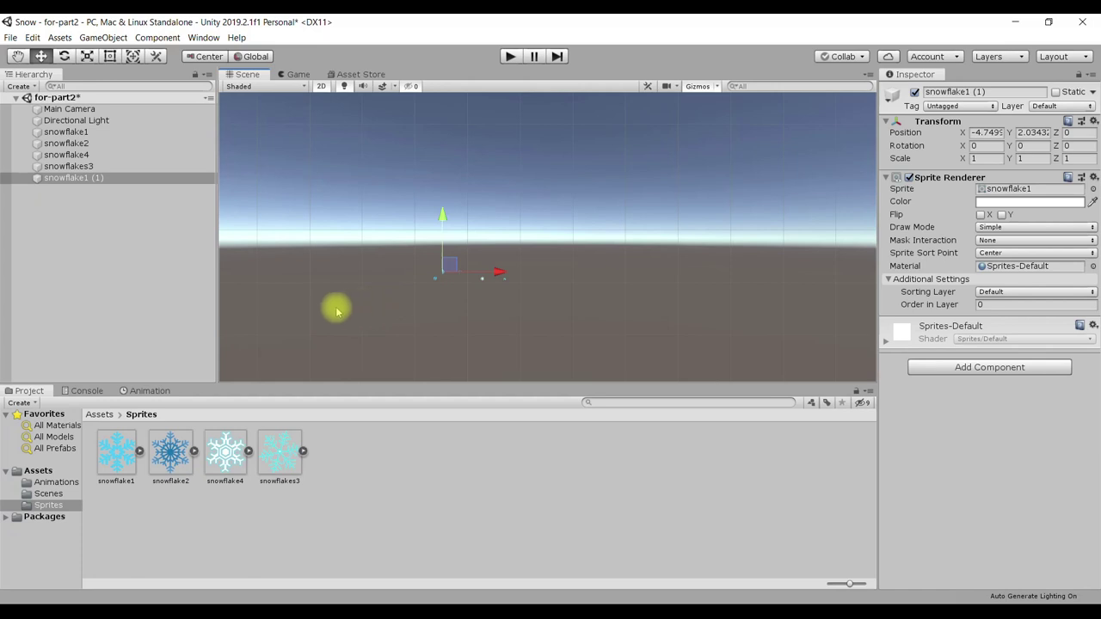
pyautogui.click(84, 178)
pyautogui.click(145, 390)
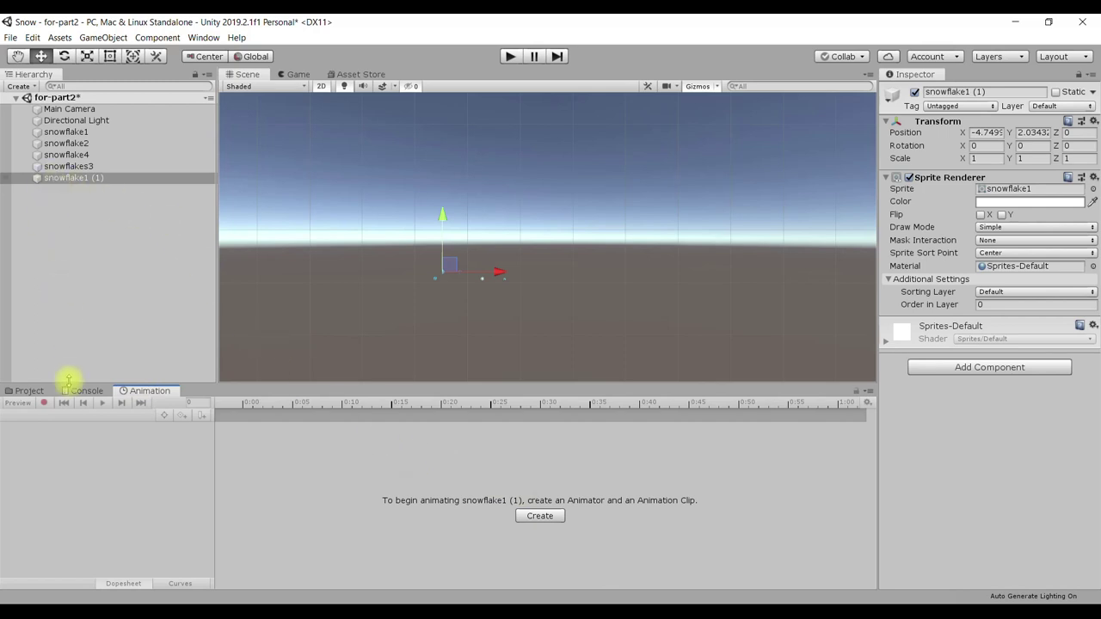
pyautogui.click(52, 178)
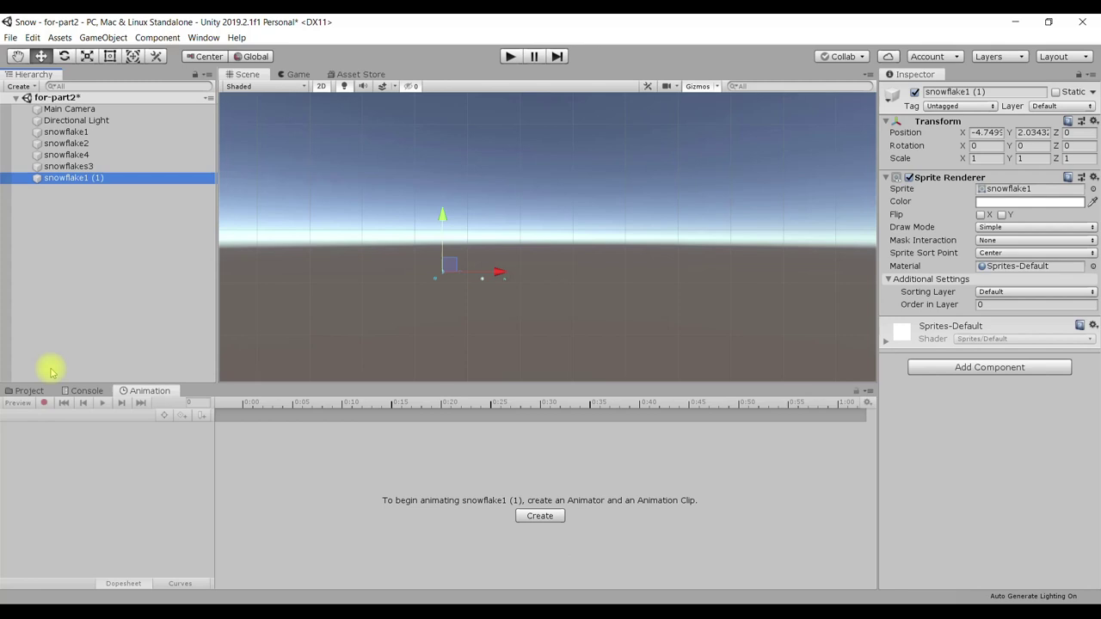
pyautogui.press('Delete')
pyautogui.click(32, 389)
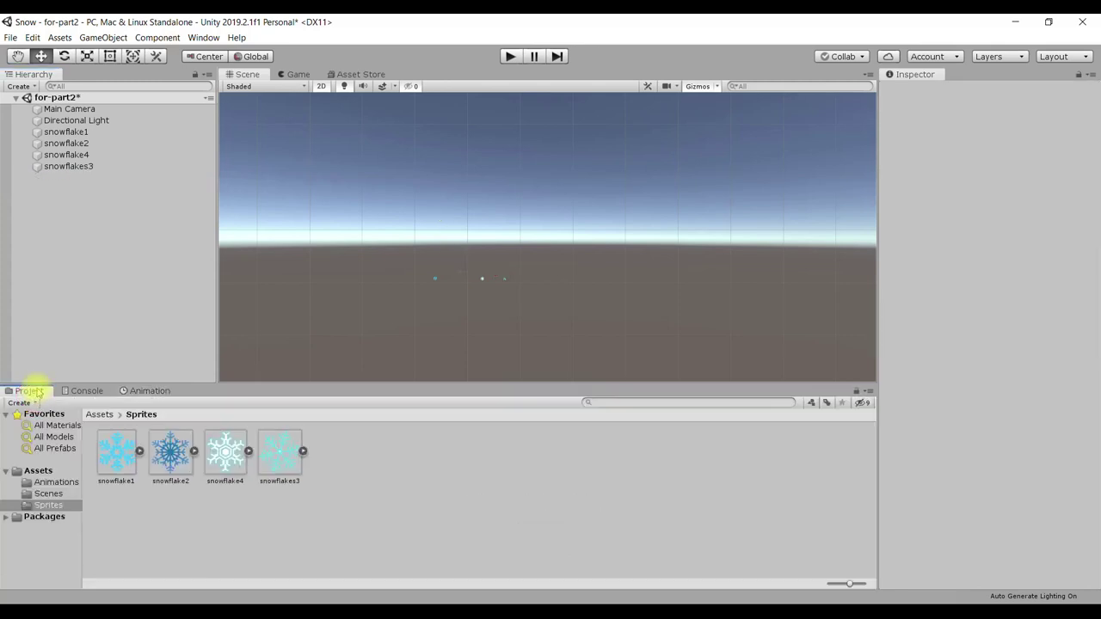
# Step: Duplicate snowflake1 in the Hierarchy to create snowflake1 (1)
pyautogui.click(68, 133)
pyautogui.click(71, 143)
pyautogui.click(73, 154)
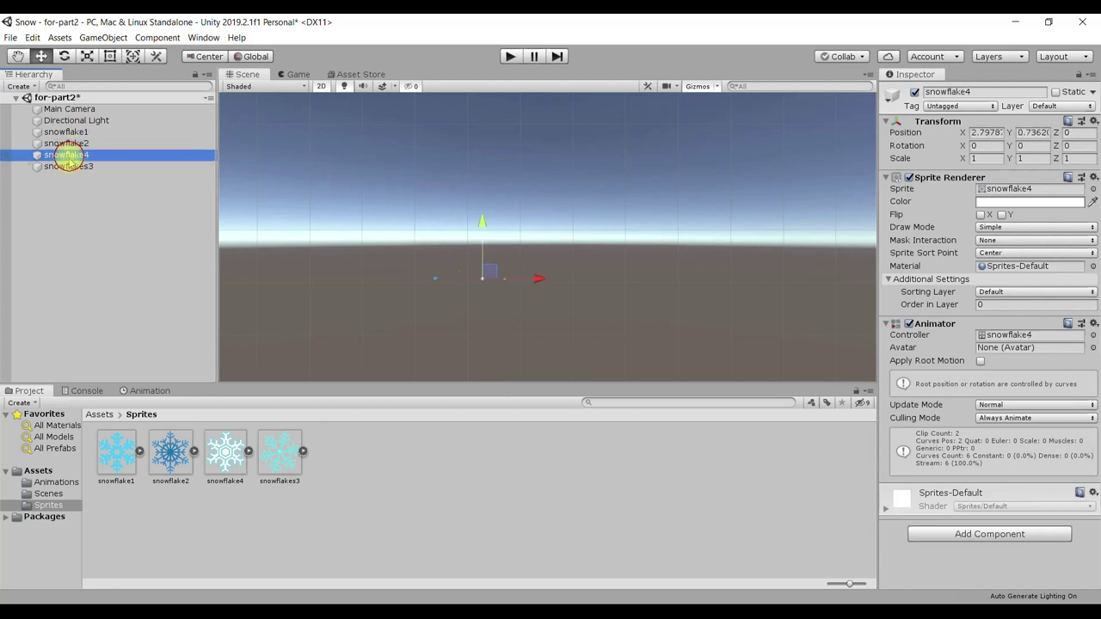
pyautogui.click(76, 166)
pyautogui.click(69, 132)
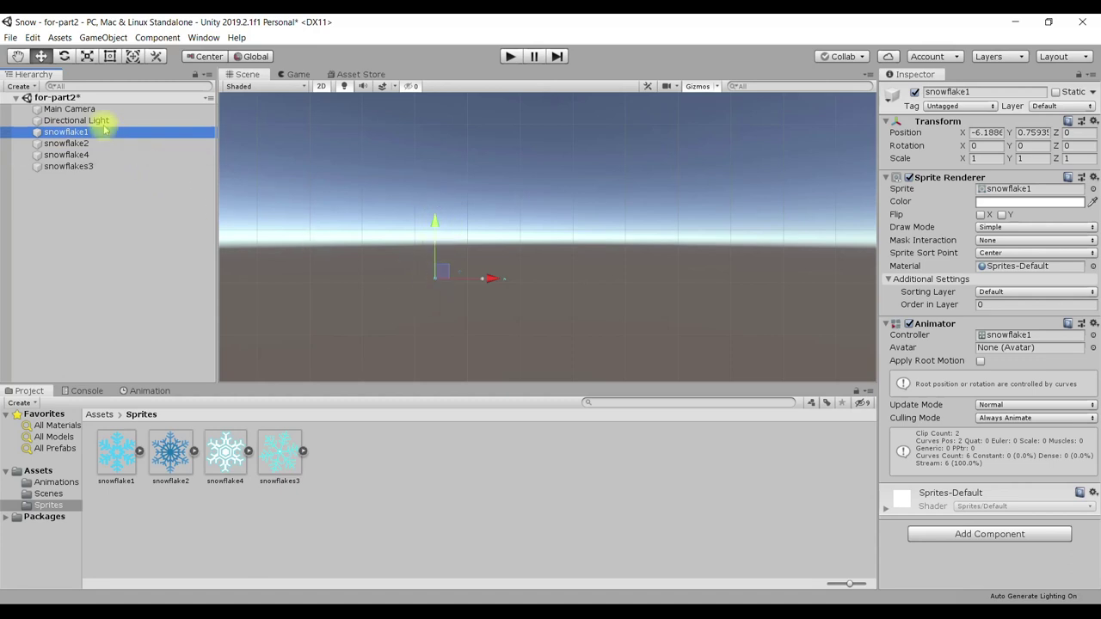
pyautogui.rightClick(57, 135)
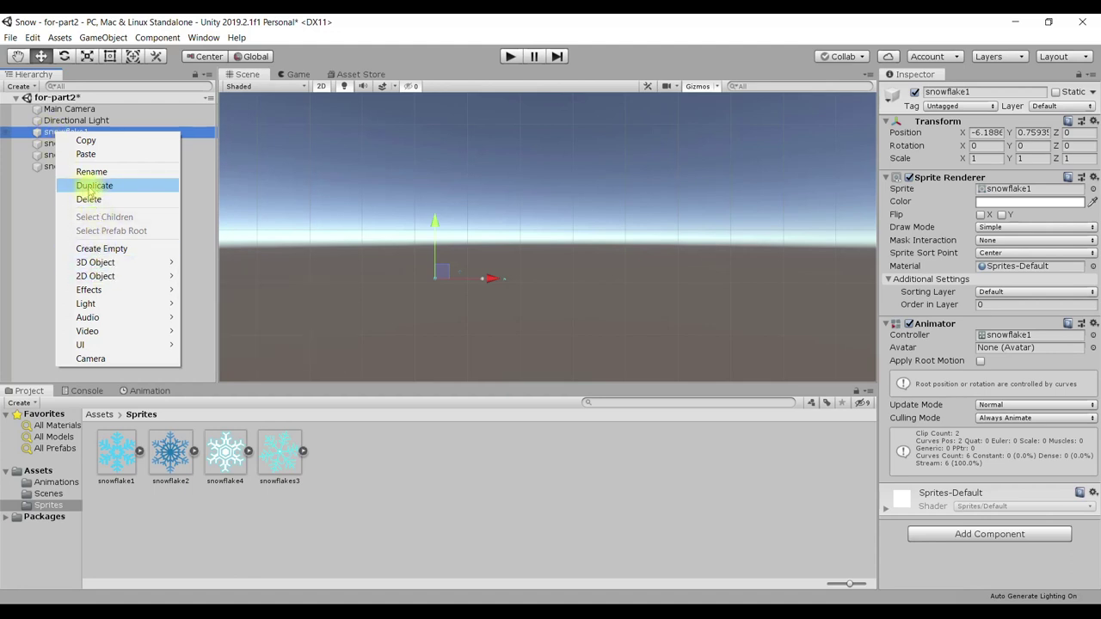
pyautogui.click(112, 186)
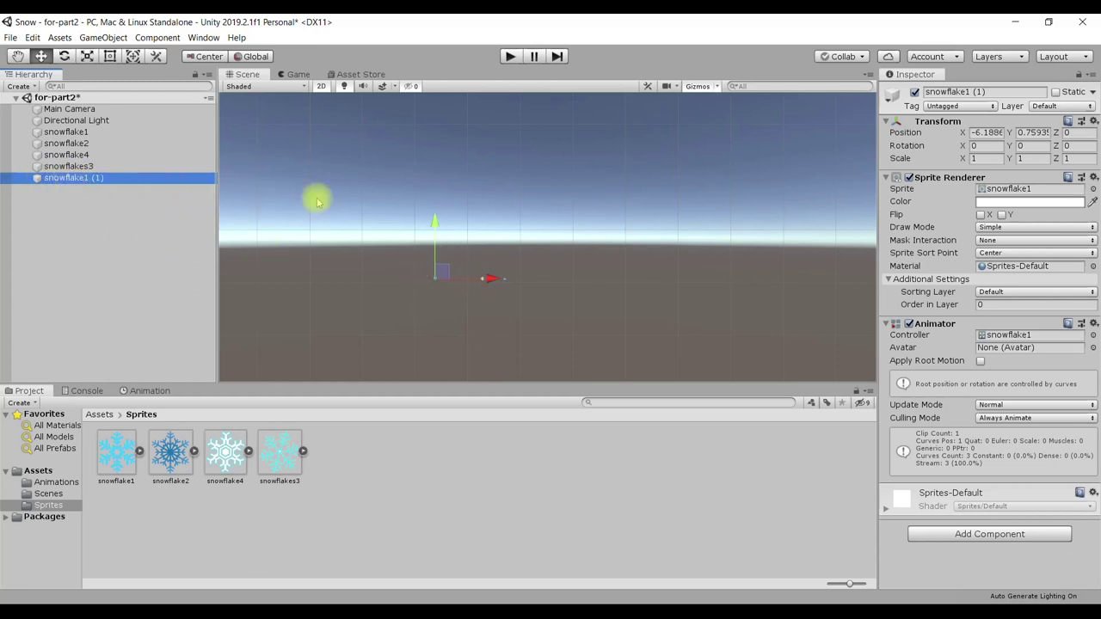
# Step: Move the snowflake1 (1) copy along X to position -4.3
pyautogui.moveTo(490, 280); pyautogui.dragTo(496, 281)
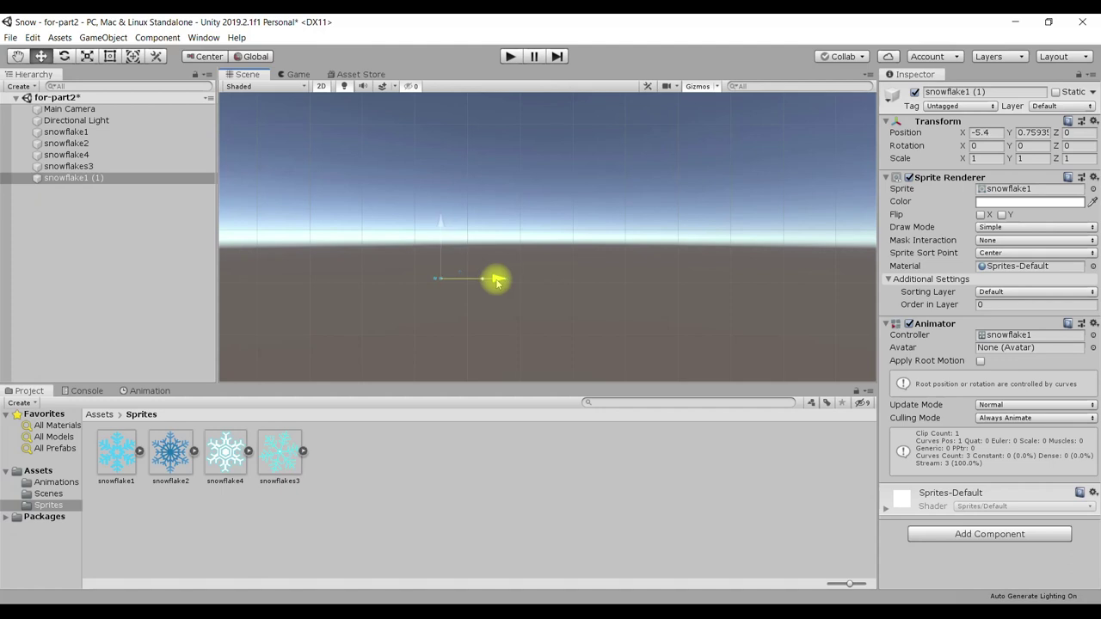
pyautogui.moveTo(500, 284); pyautogui.dragTo(458, 284, button='middle')
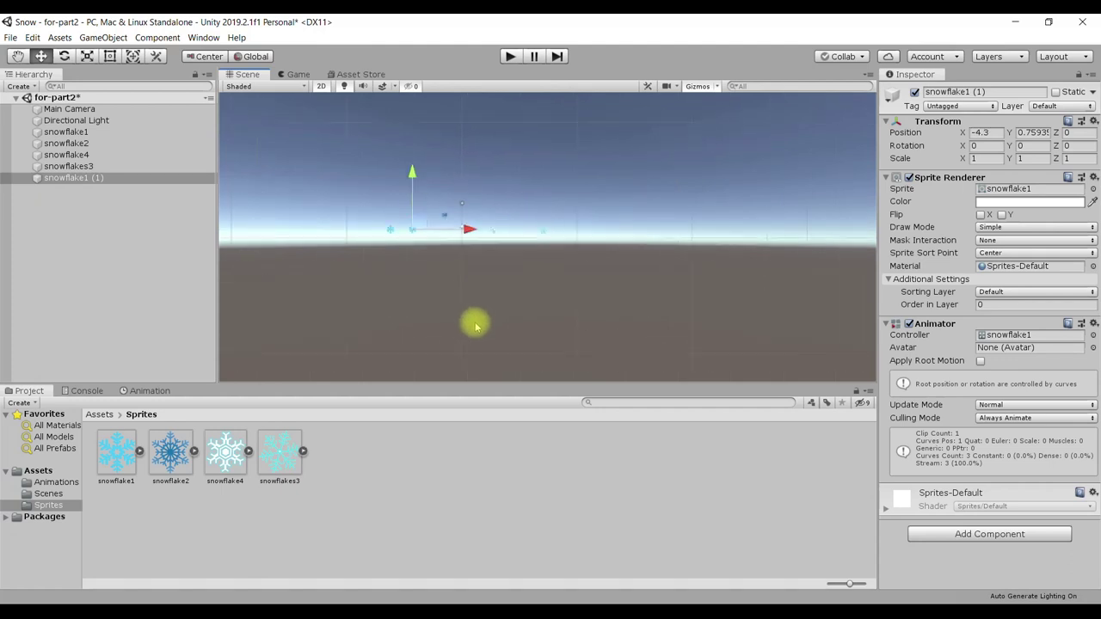
pyautogui.moveTo(458, 283); pyautogui.dragTo(491, 309, button='middle')
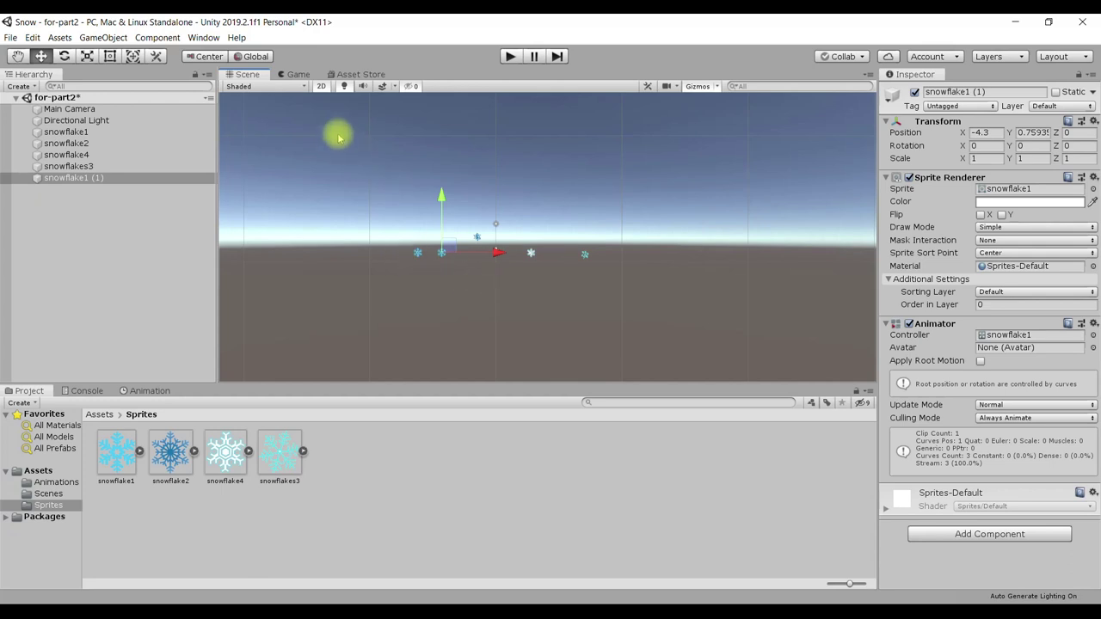
pyautogui.click(297, 74)
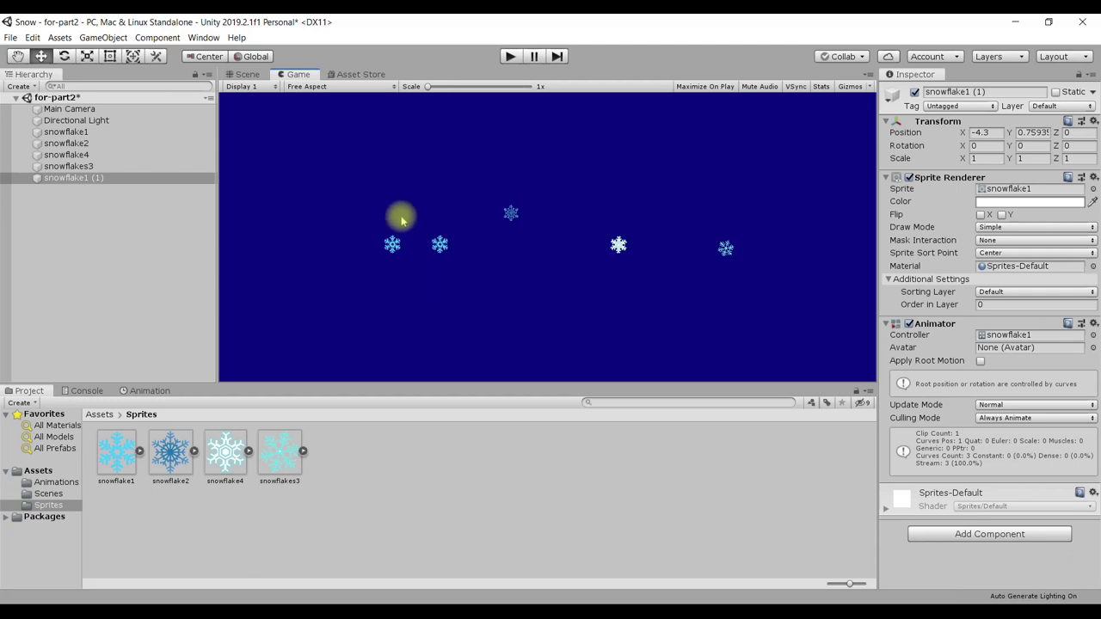
# Step: Test-play the game, then dock the Game view beneath the Scene view and enlarge it
pyautogui.click(508, 55)
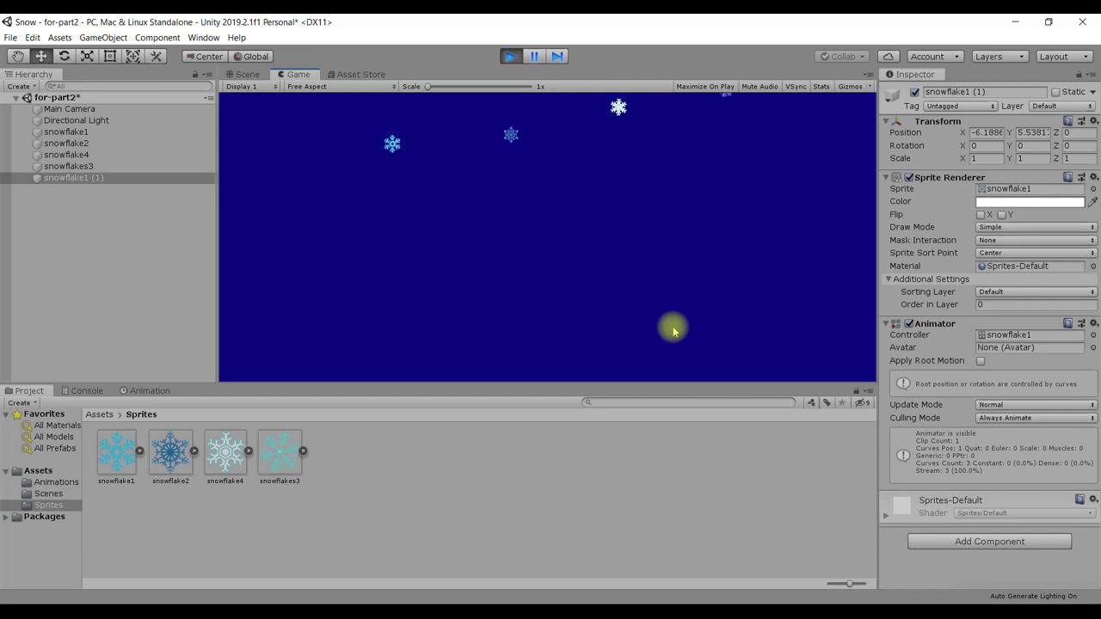
pyautogui.click(509, 61)
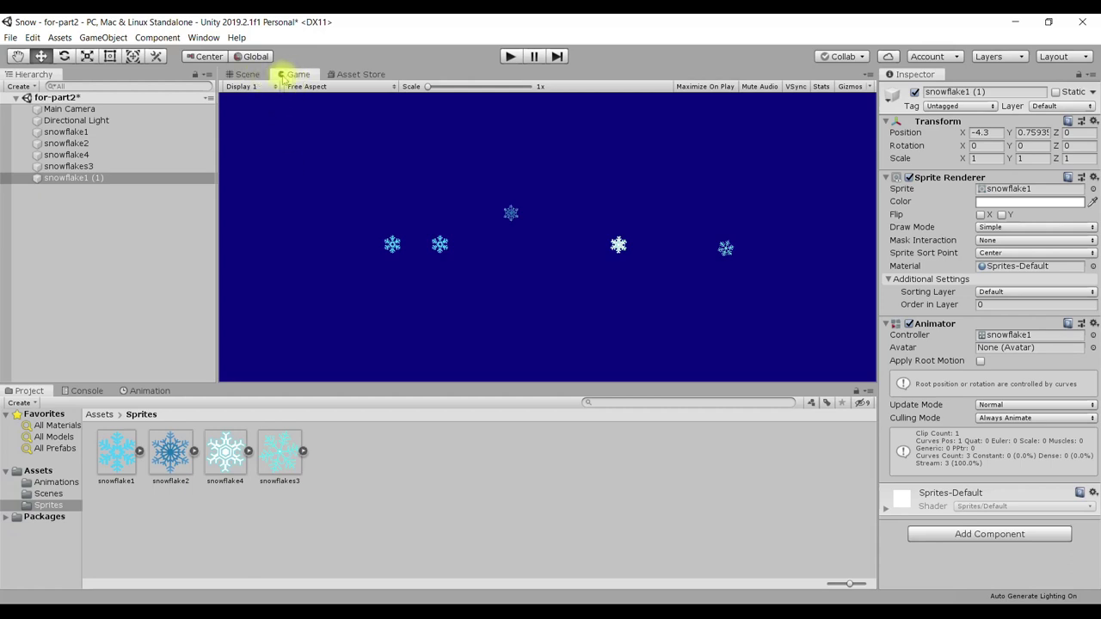
pyautogui.click(247, 74)
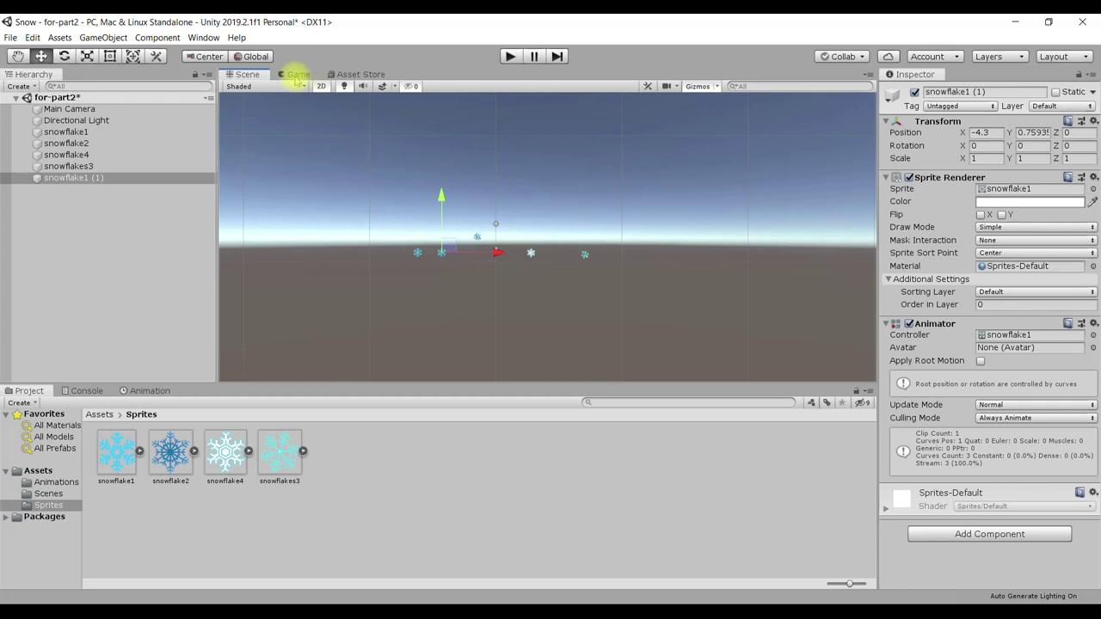
pyautogui.click(295, 74)
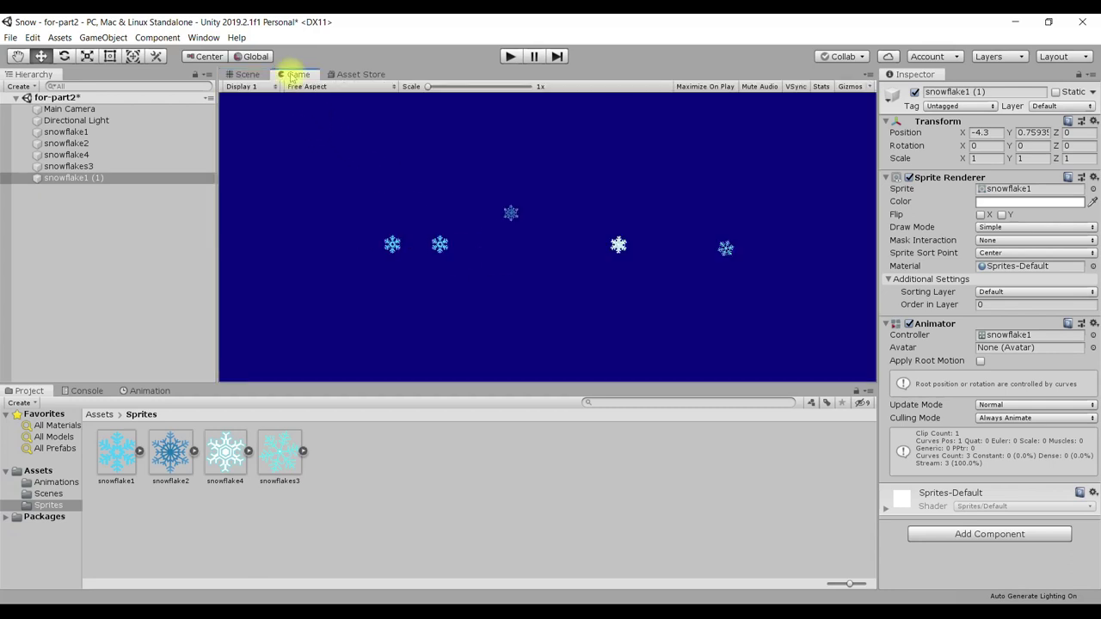
pyautogui.moveTo(292, 77); pyautogui.dragTo(234, 394)
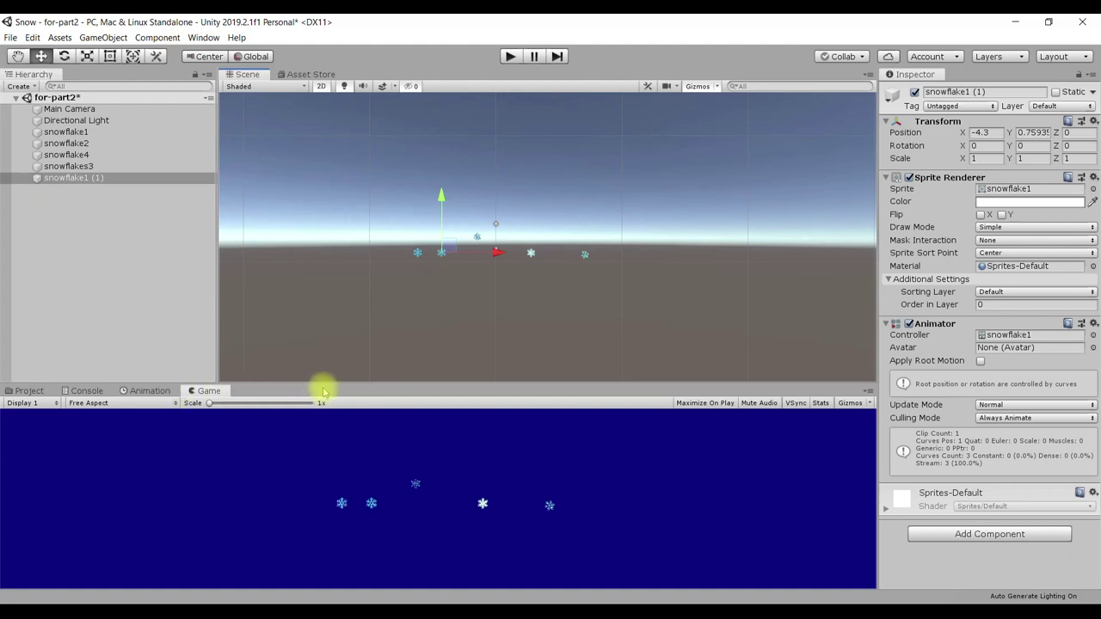
pyautogui.moveTo(325, 382); pyautogui.dragTo(328, 327)
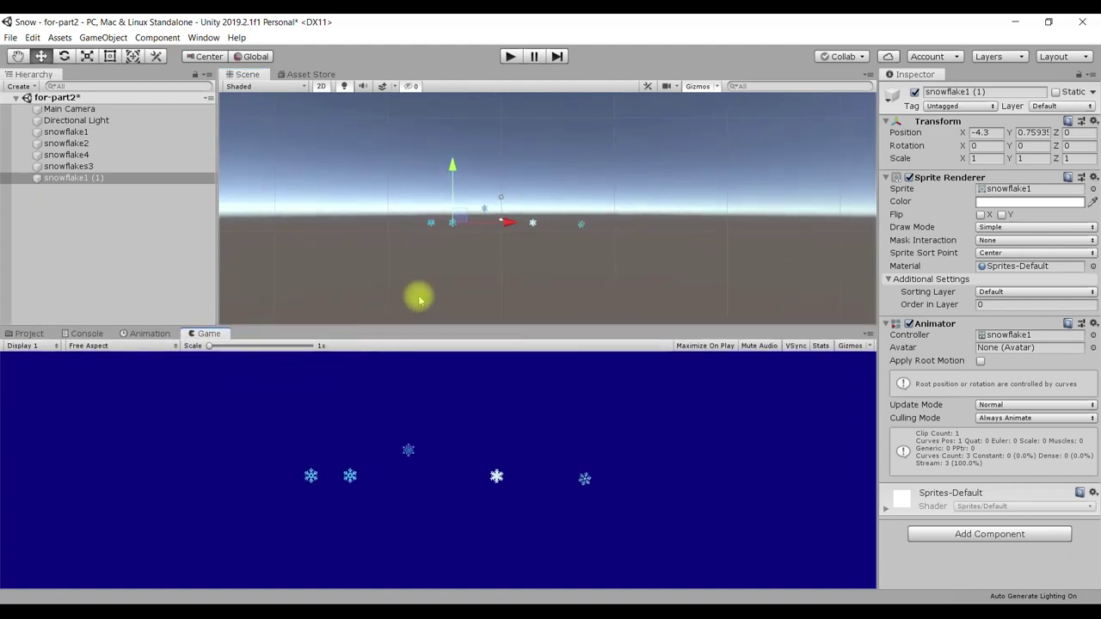
# Step: Play the game again to watch all five snowflakes fall
pyautogui.click(431, 226)
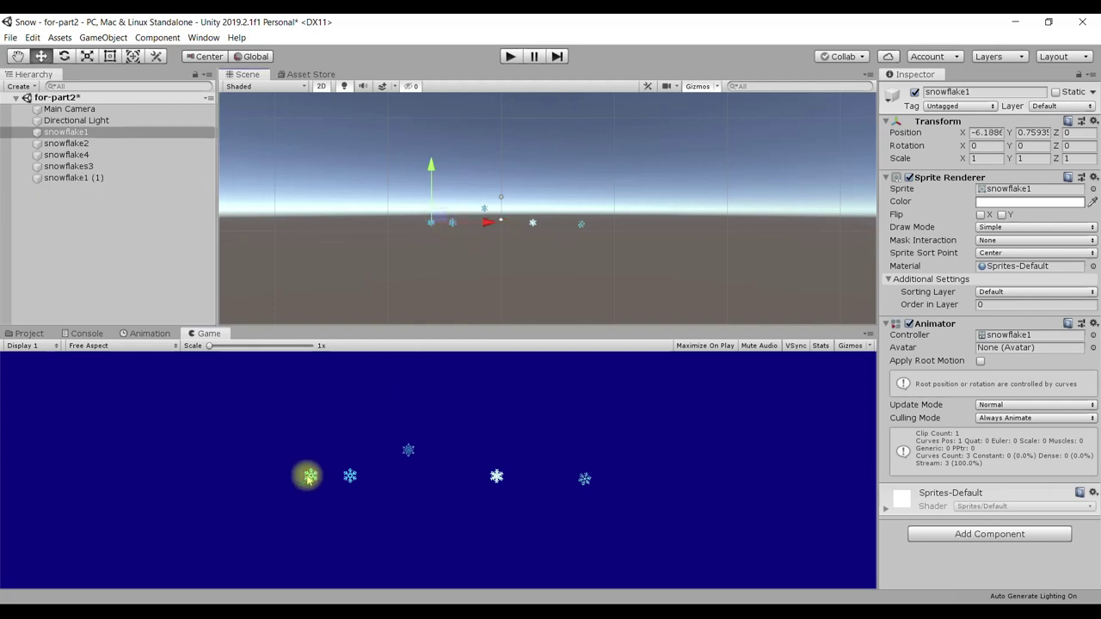
pyautogui.scroll(1, 480, 195)
pyautogui.scroll(2, 474, 189)
pyautogui.scroll(-1, 471, 199)
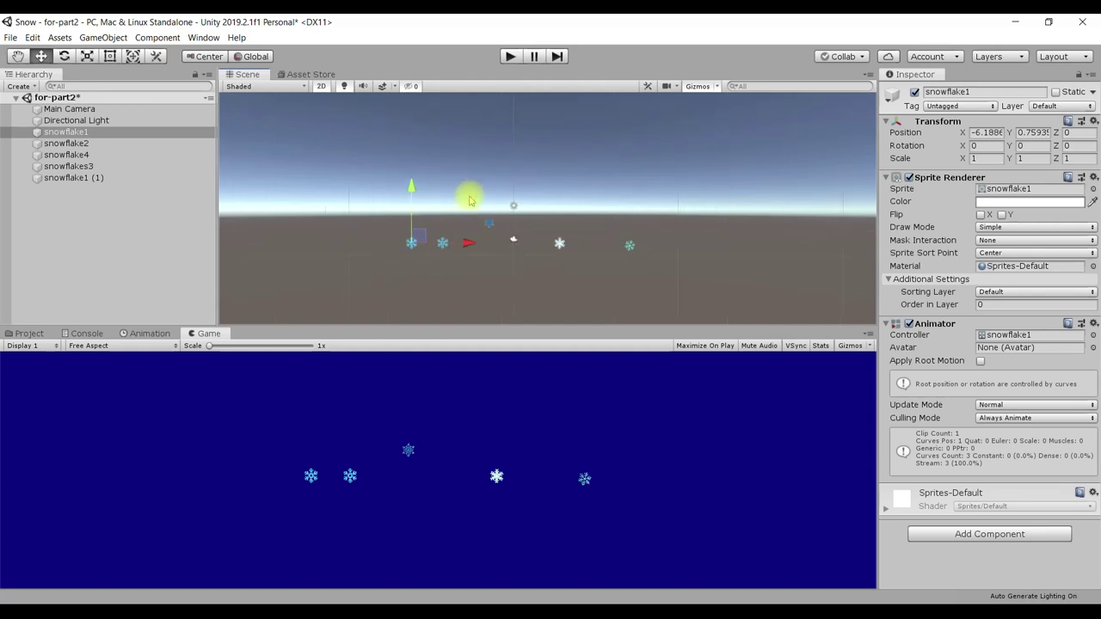
pyautogui.scroll(-1, 470, 198)
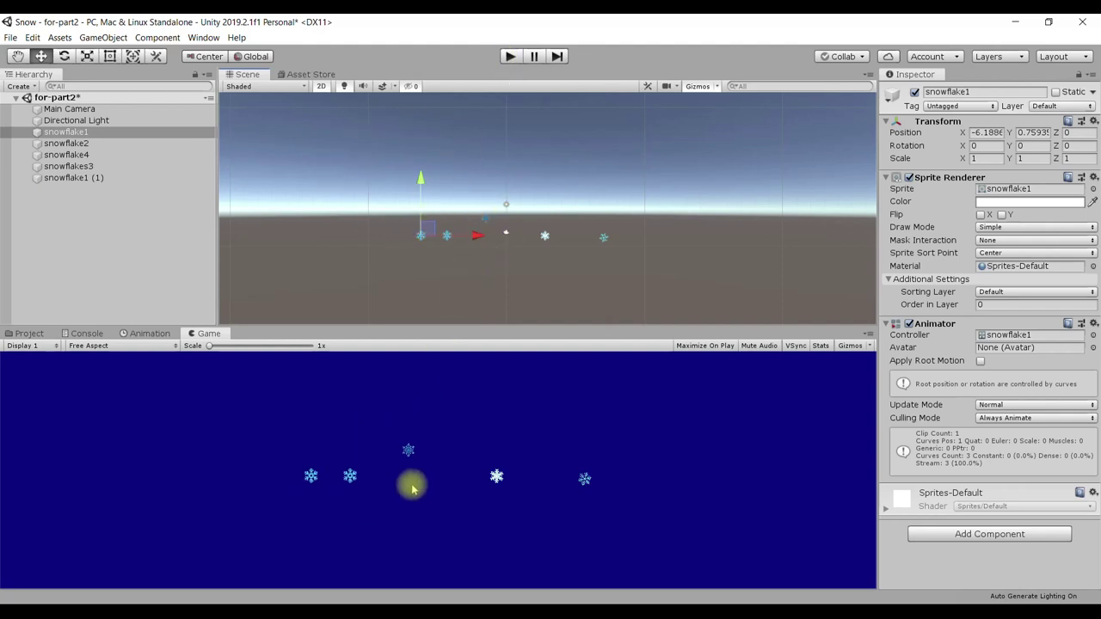
pyautogui.click(510, 56)
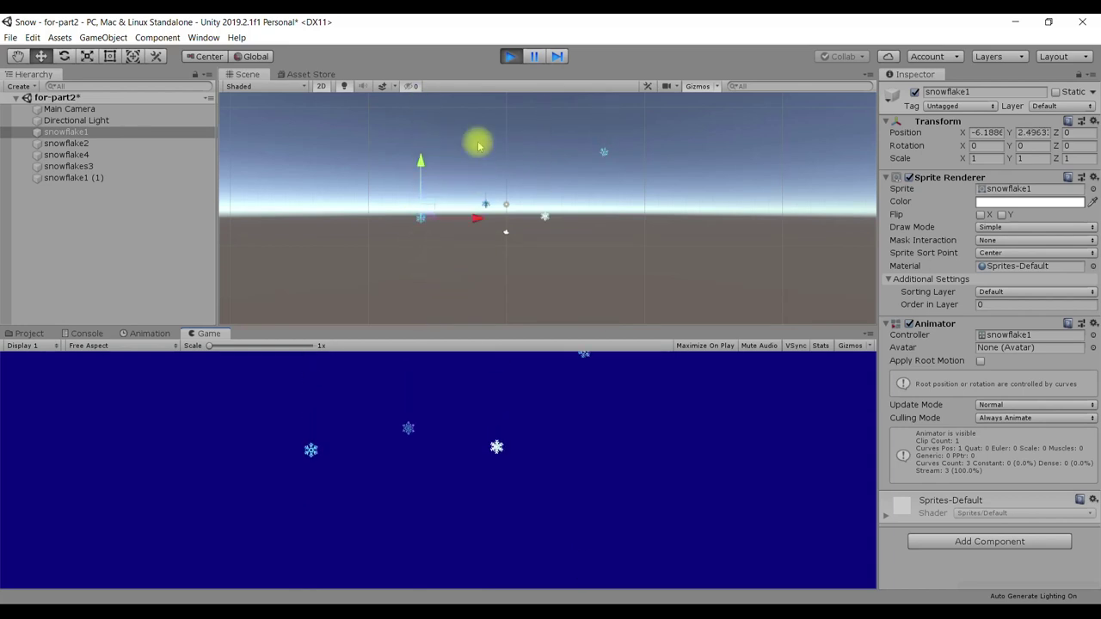
pyautogui.click(508, 57)
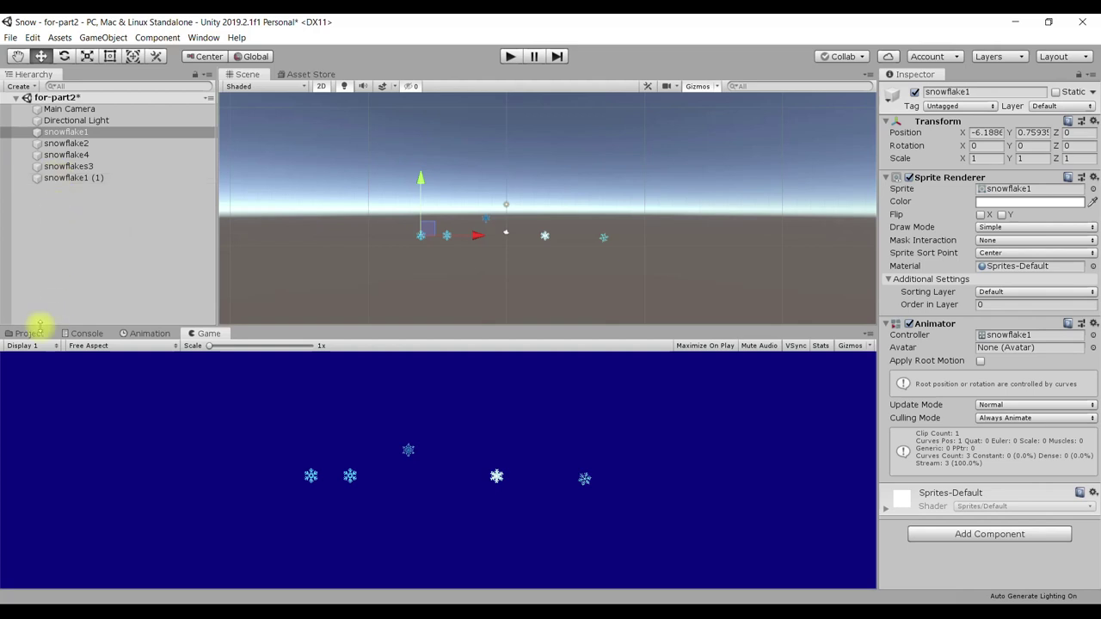
# Step: Show snowflake1 (1)'s Position track in the Animation panel and preview its sf1 clip
pyautogui.click(142, 334)
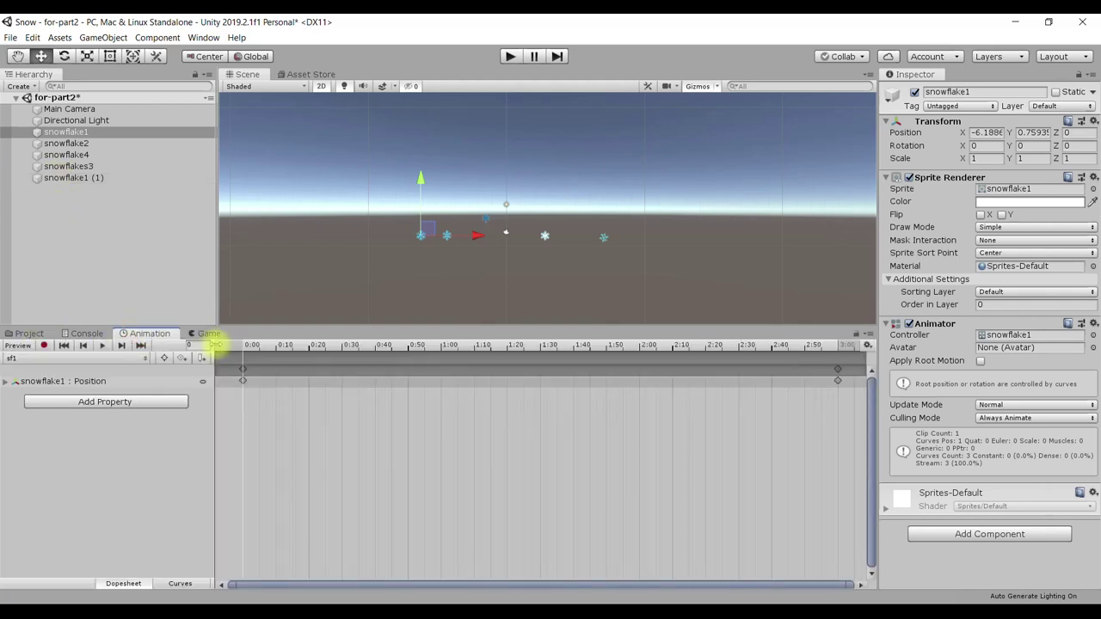
pyautogui.click(57, 178)
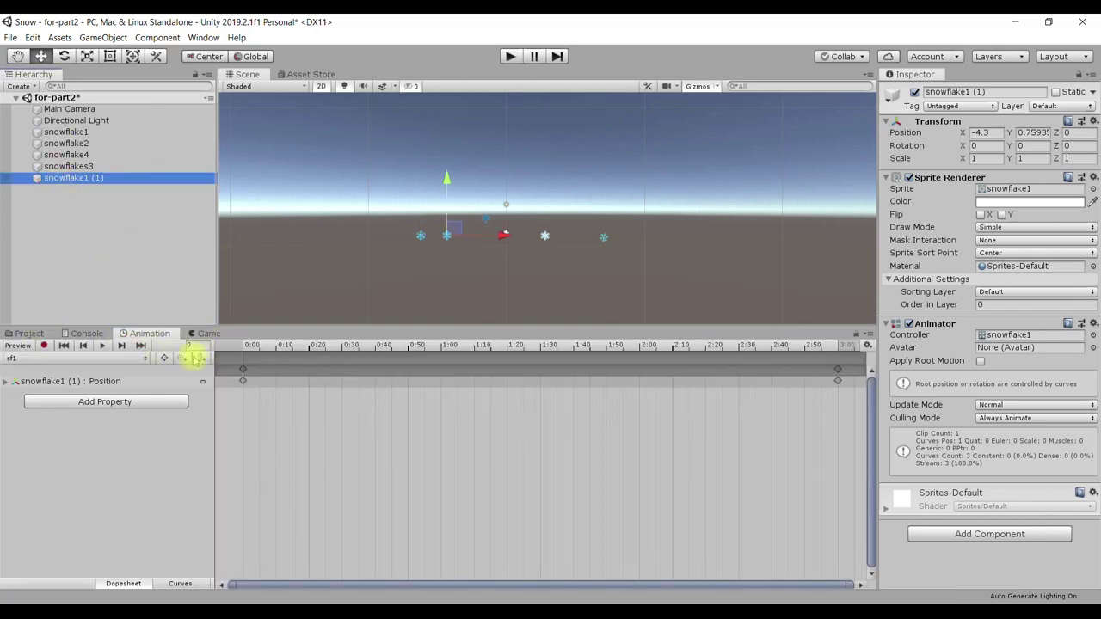
pyautogui.click(74, 131)
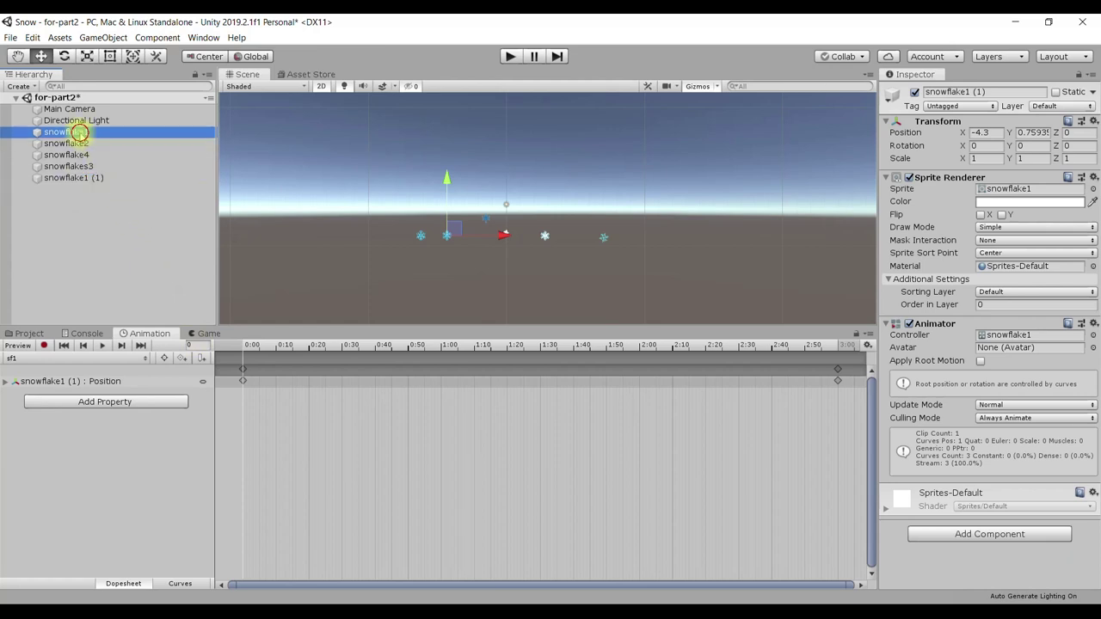
pyautogui.click(72, 177)
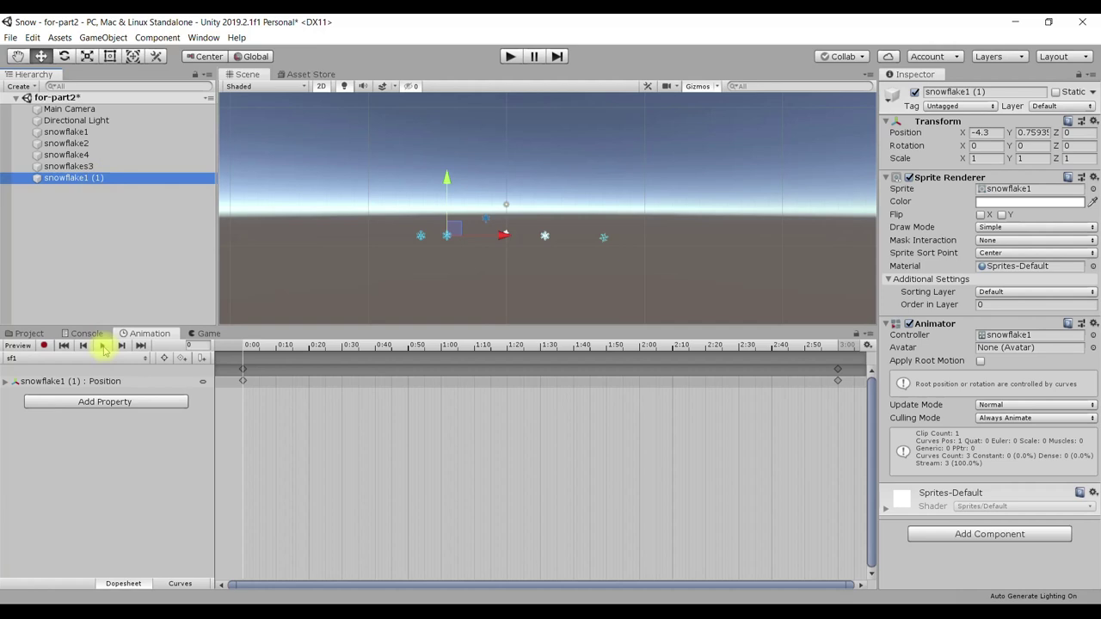
pyautogui.click(102, 344)
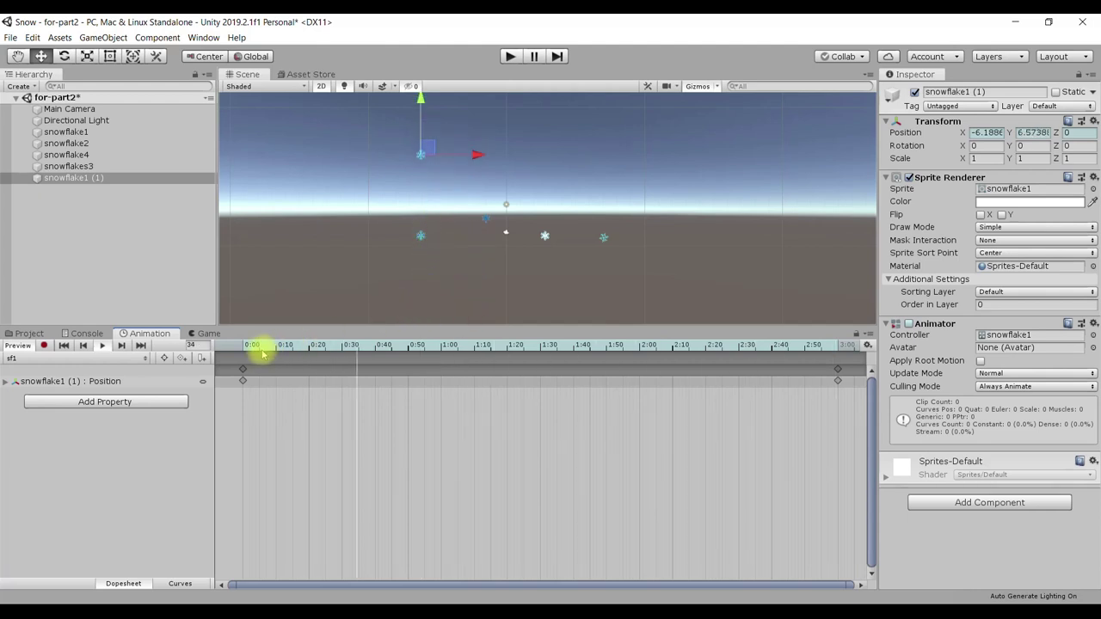
pyautogui.click(66, 131)
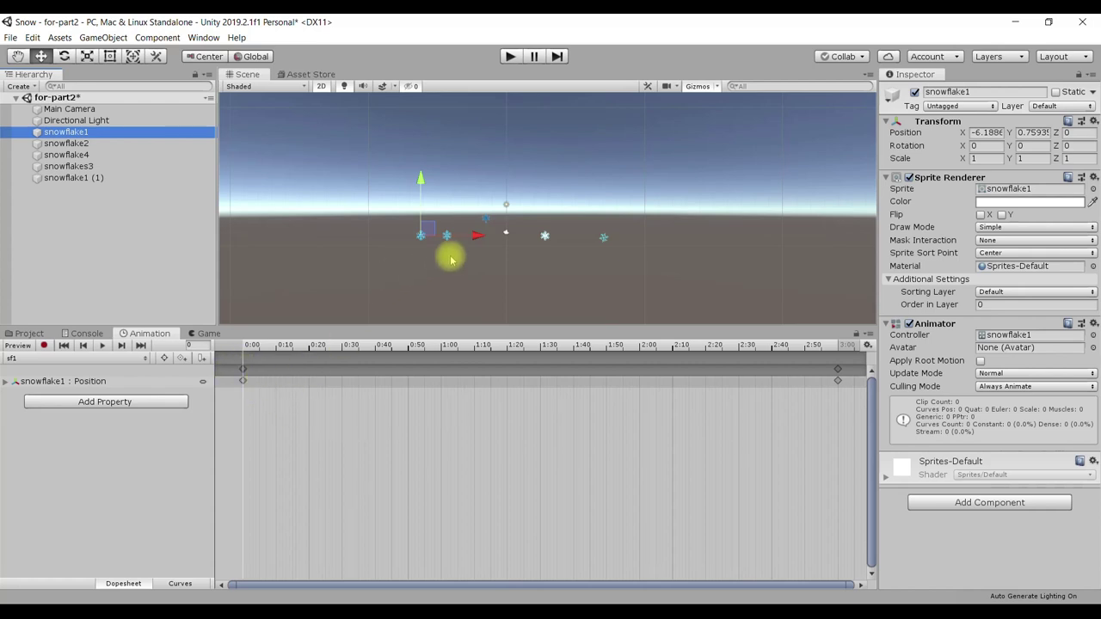
pyautogui.click(107, 178)
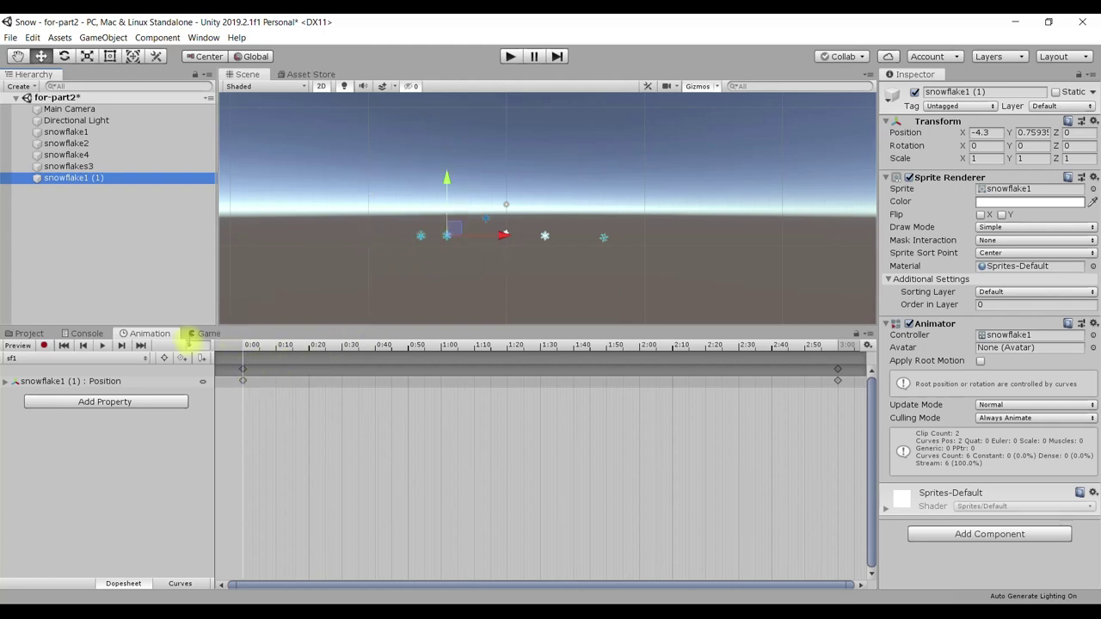
# Step: At frame 138, raise snowflake1 (1) to Position Y -2.3
pyautogui.click(105, 347)
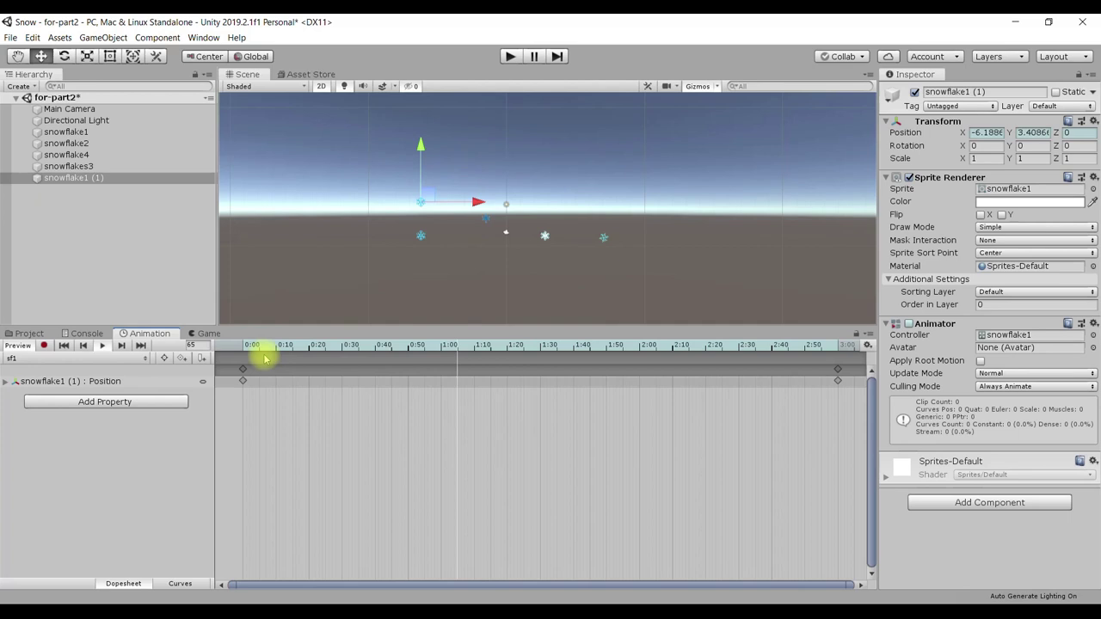
pyautogui.click(102, 345)
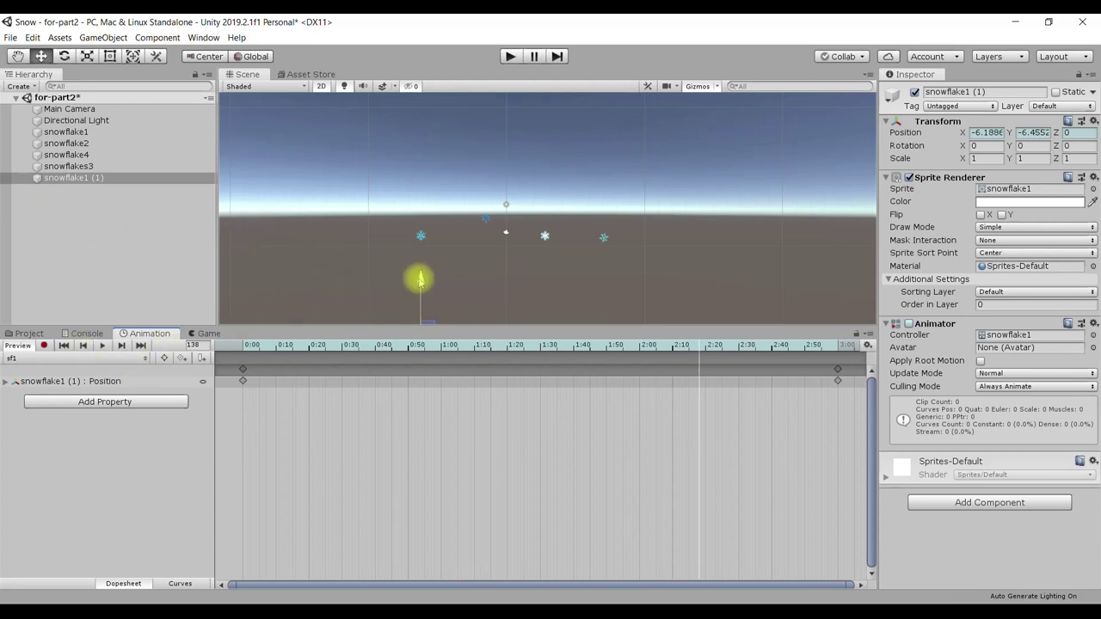
pyautogui.moveTo(421, 278); pyautogui.dragTo(419, 227)
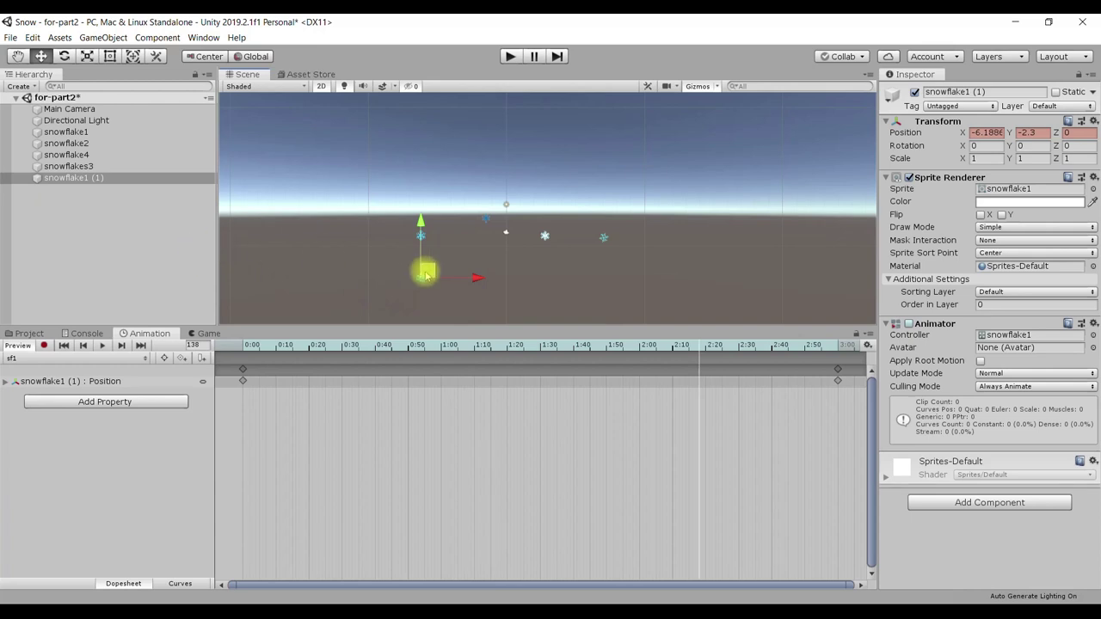
pyautogui.click(104, 226)
# Step: Create an empty GameObject in the Hierarchy
pyautogui.rightClick(84, 220)
pyautogui.rightClick(67, 215)
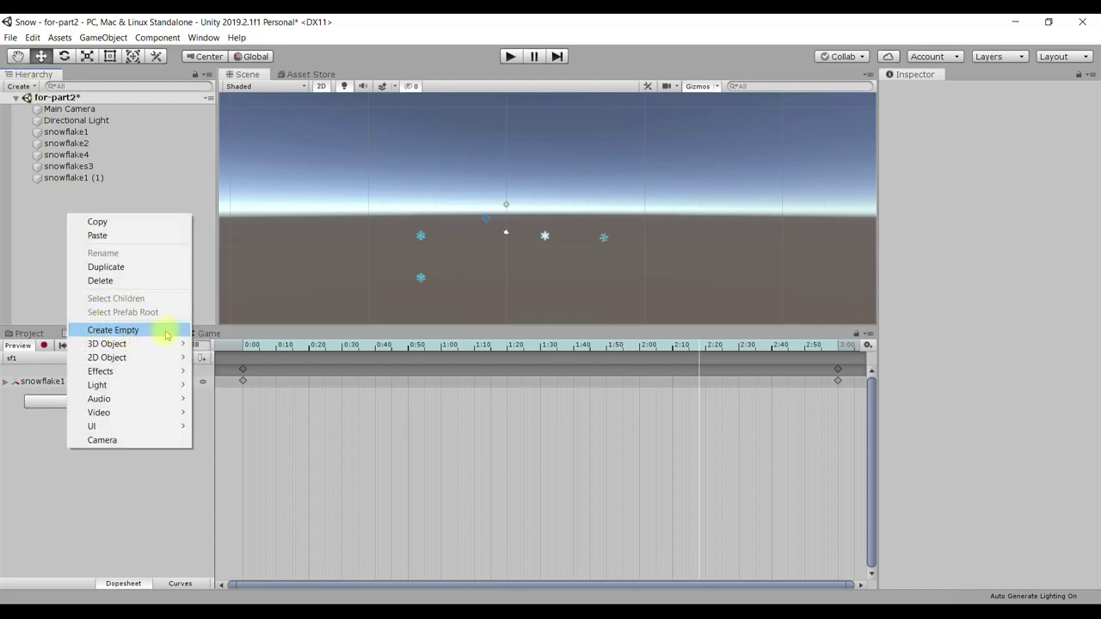
pyautogui.click(166, 330)
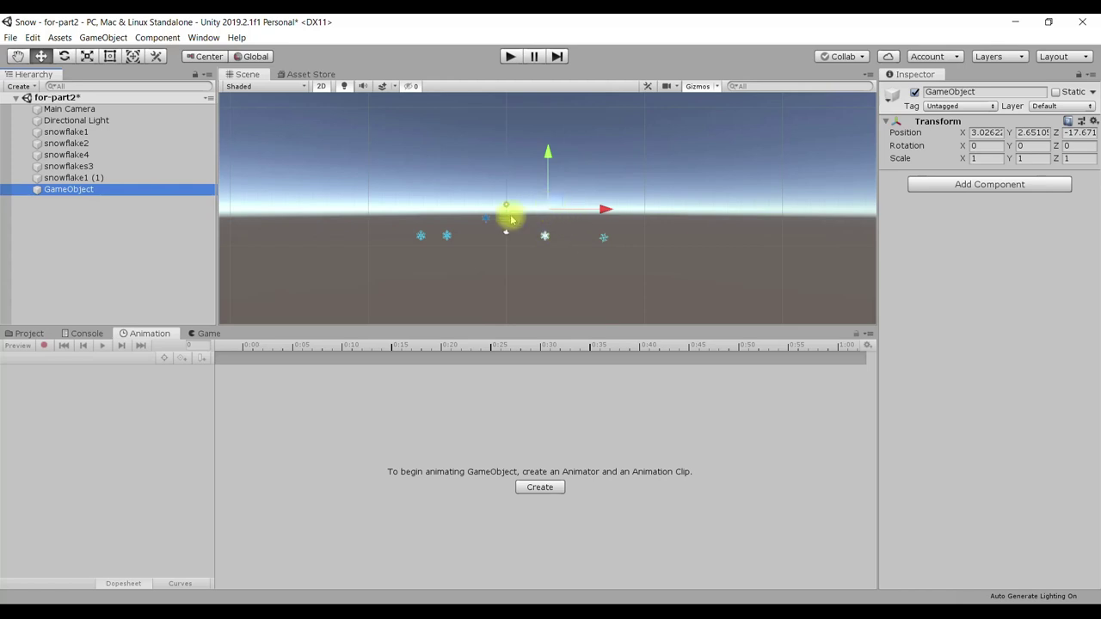
pyautogui.click(97, 178)
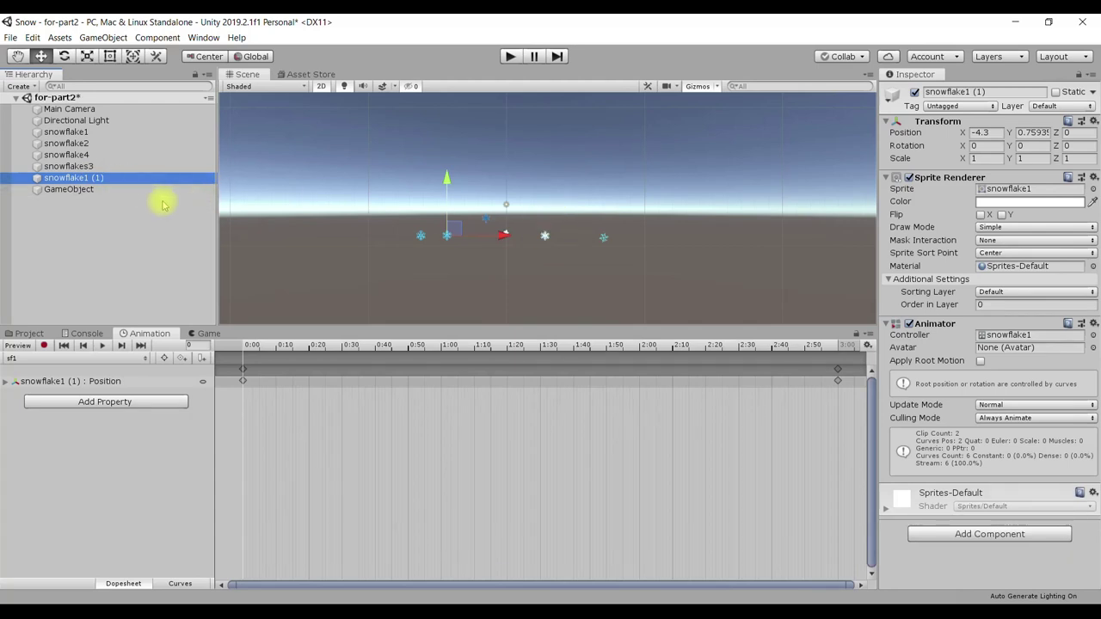
pyautogui.click(135, 190)
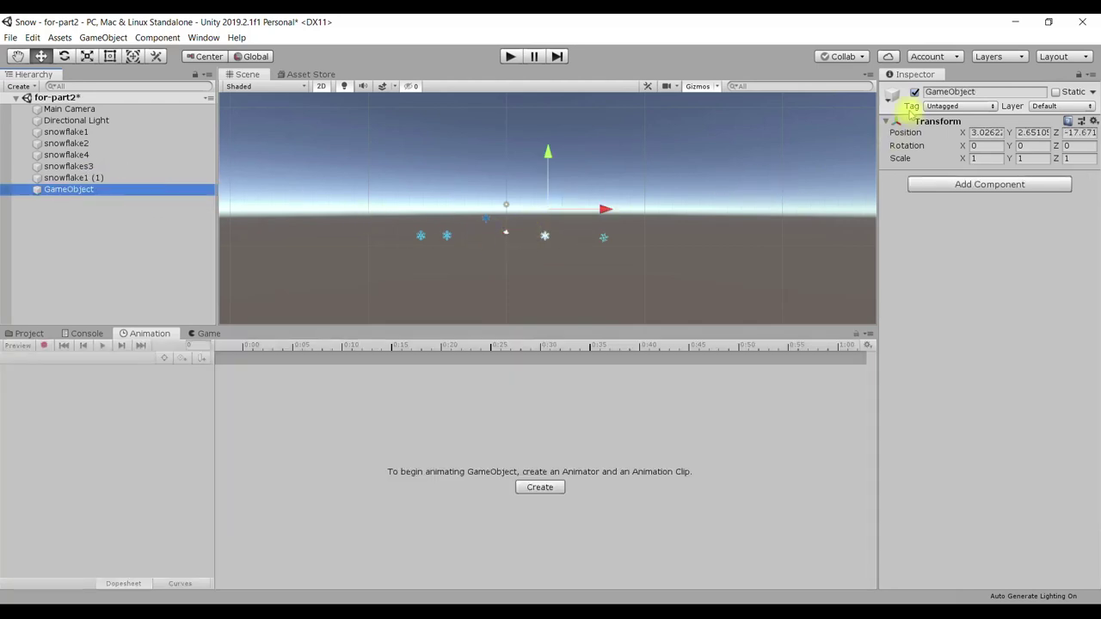
# Step: Give the GameObject a blue icon and move it to X -4.39, Y 3.85
pyautogui.click(893, 94)
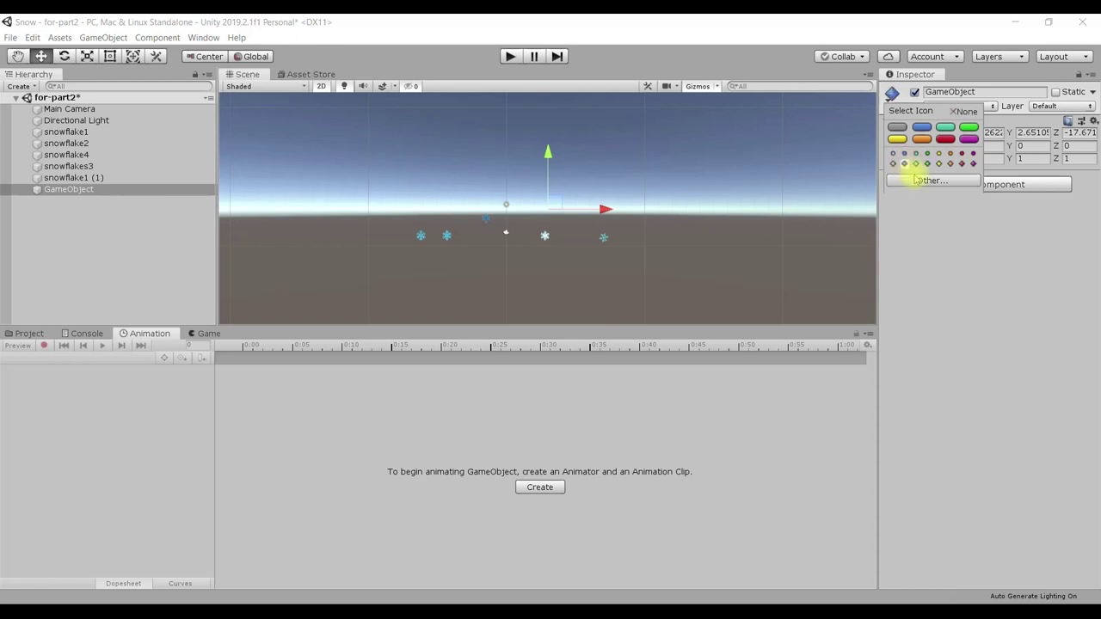
pyautogui.click(515, 239)
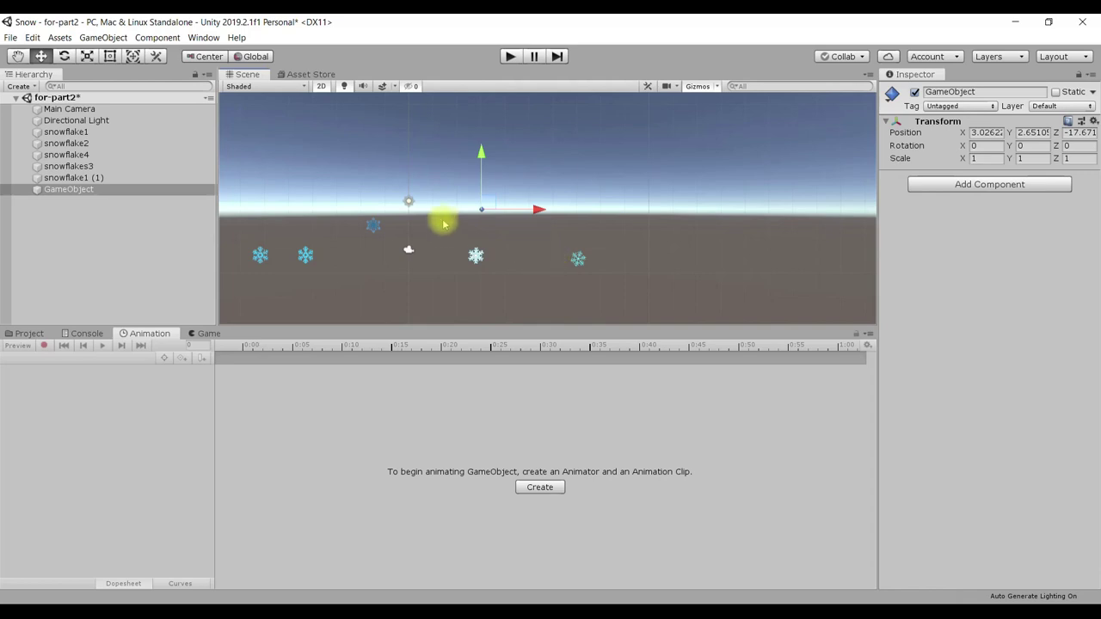
pyautogui.moveTo(436, 228)
pyautogui.mouseDown(button='middle')
pyautogui.moveTo(579, 225)
pyautogui.moveTo(585, 212)
pyautogui.mouseUp(button='middle')
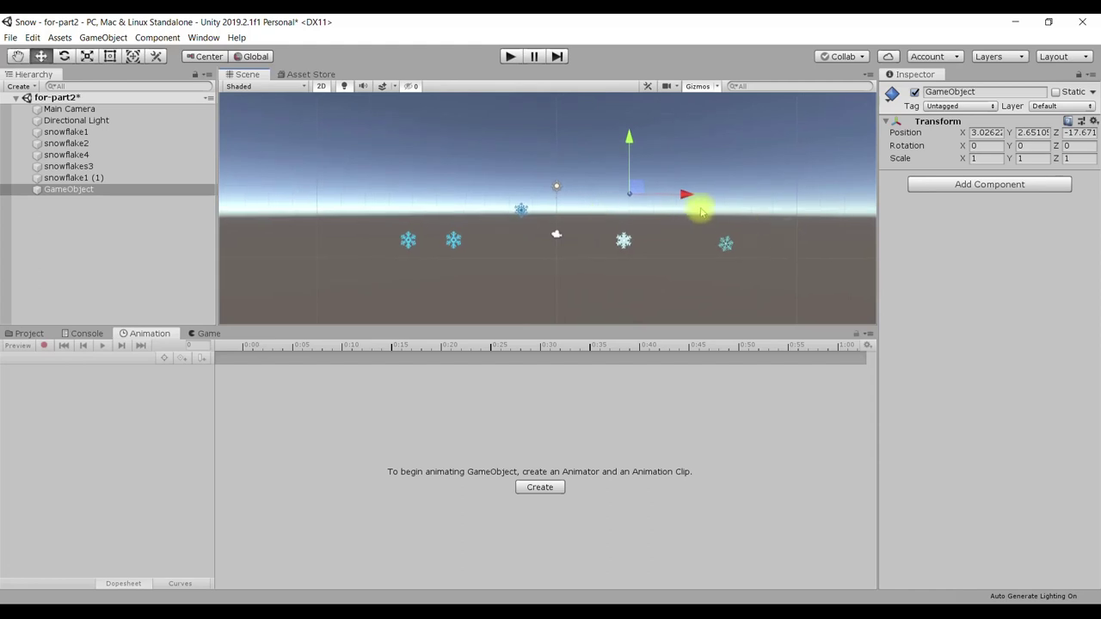
pyautogui.moveTo(685, 195); pyautogui.dragTo(507, 186)
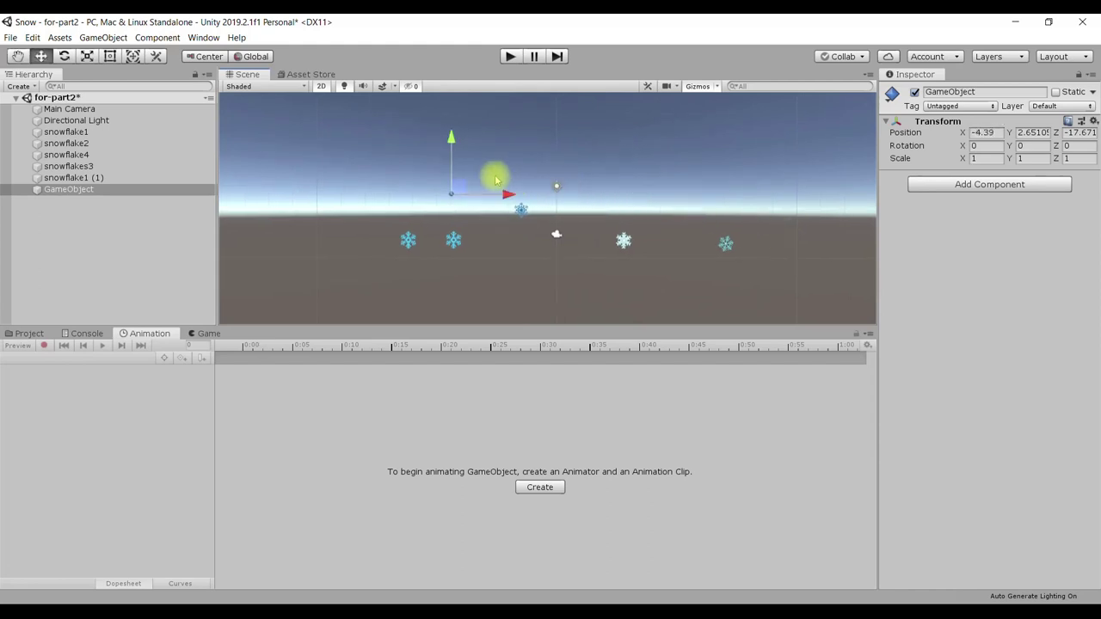
pyautogui.moveTo(456, 137); pyautogui.dragTo(452, 112)
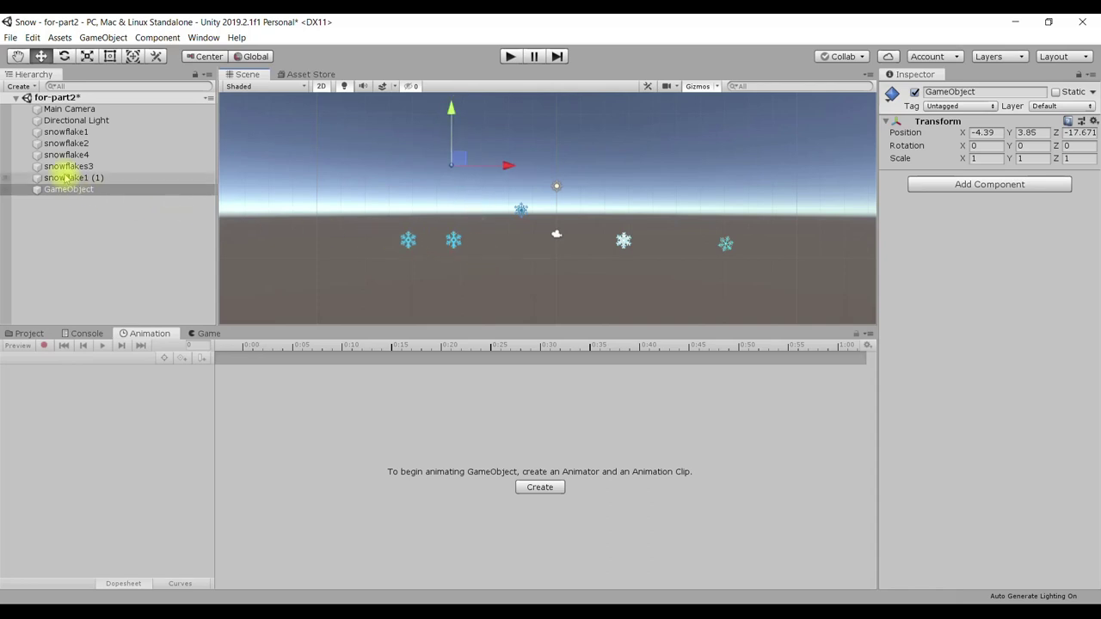
# Step: Parent snowflake1 (1) under the GameObject
pyautogui.click(62, 177)
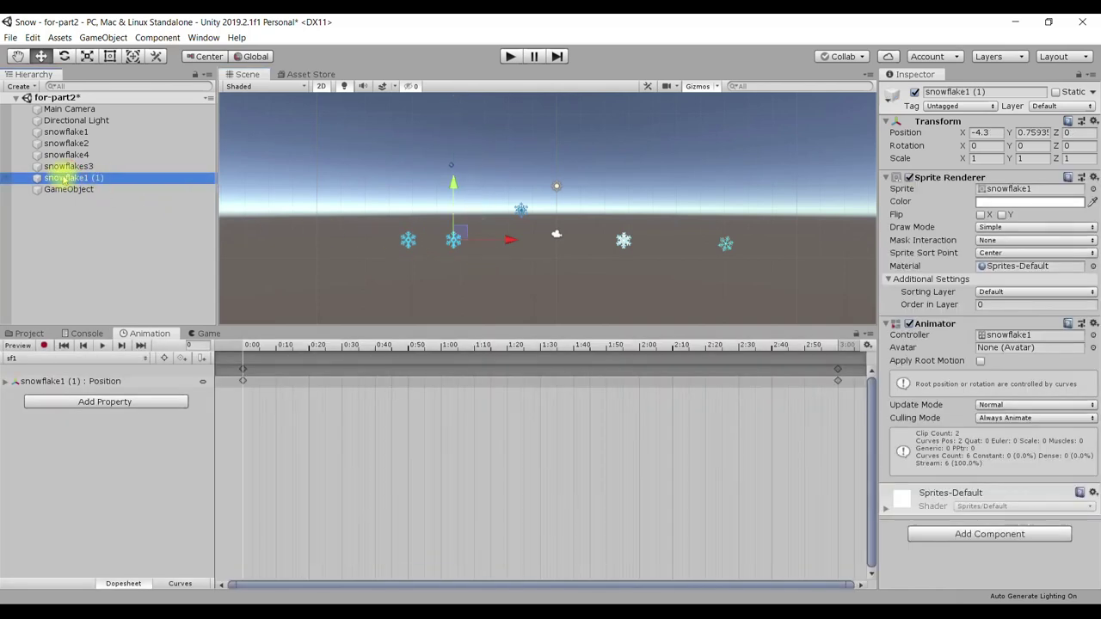
pyautogui.click(54, 189)
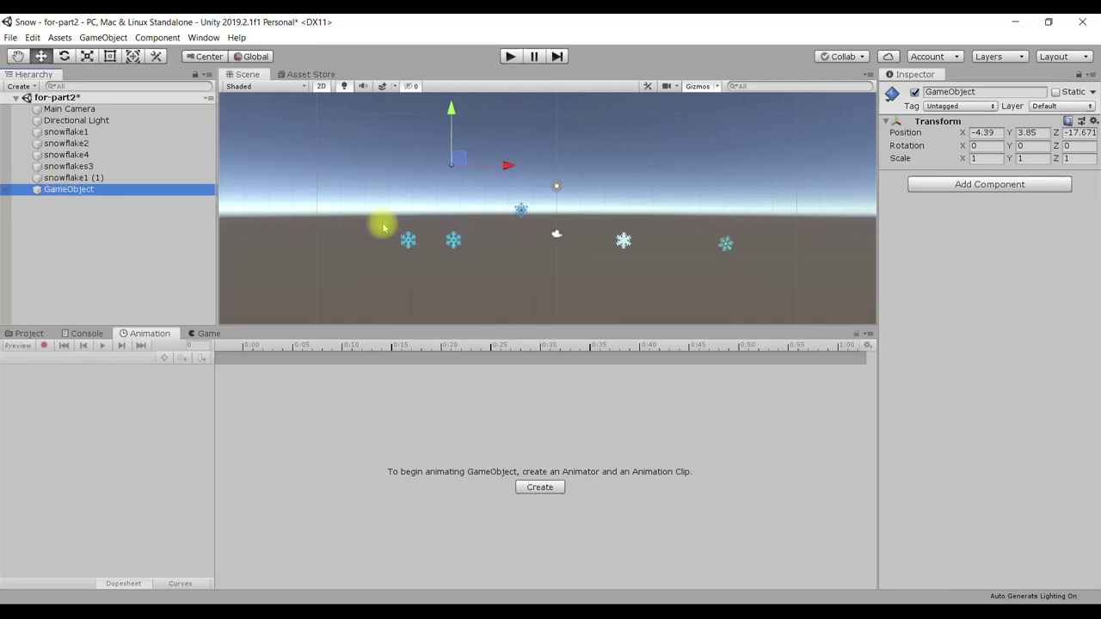
pyautogui.click(53, 178)
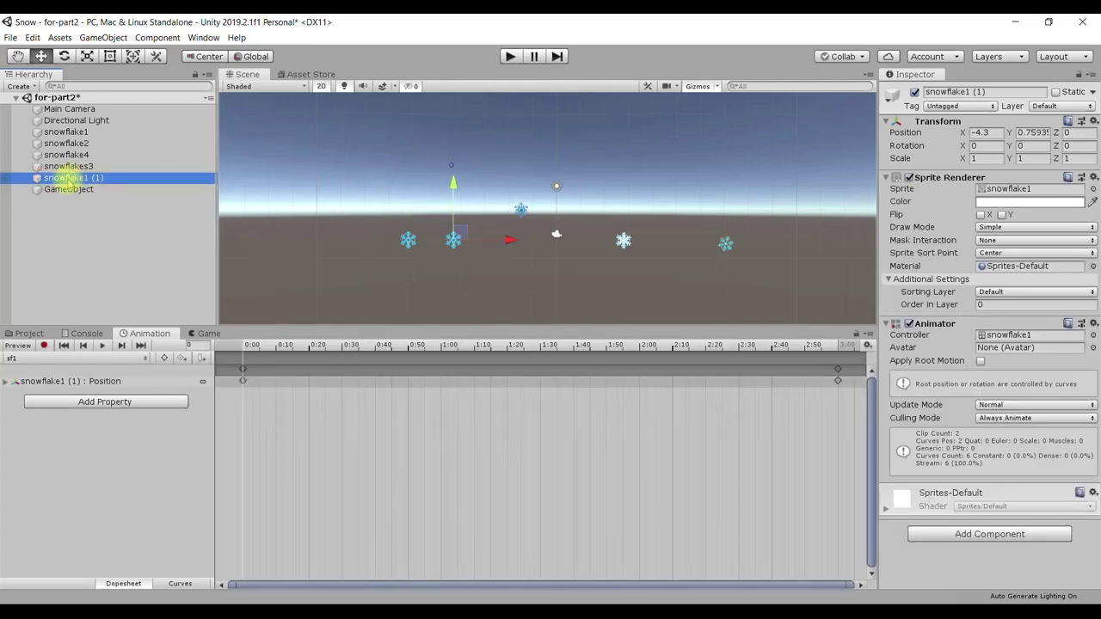
pyautogui.moveTo(72, 194); pyautogui.dragTo(65, 196)
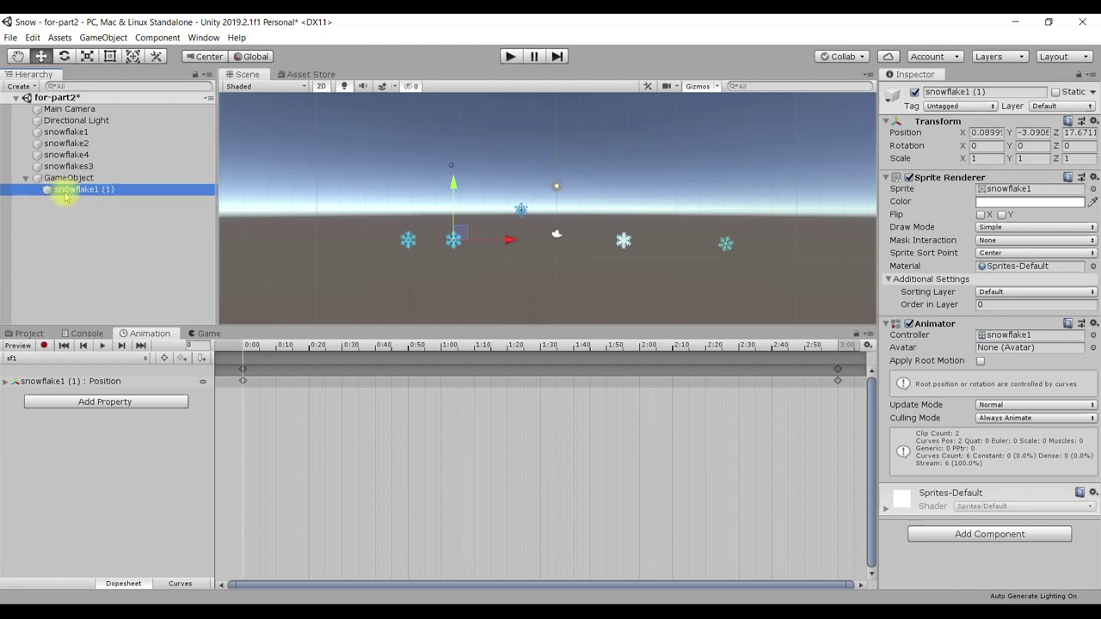
# Step: Reset the child snowflake1 (1)'s Transform to position 0, 0, 0 on its parent
pyautogui.click(55, 178)
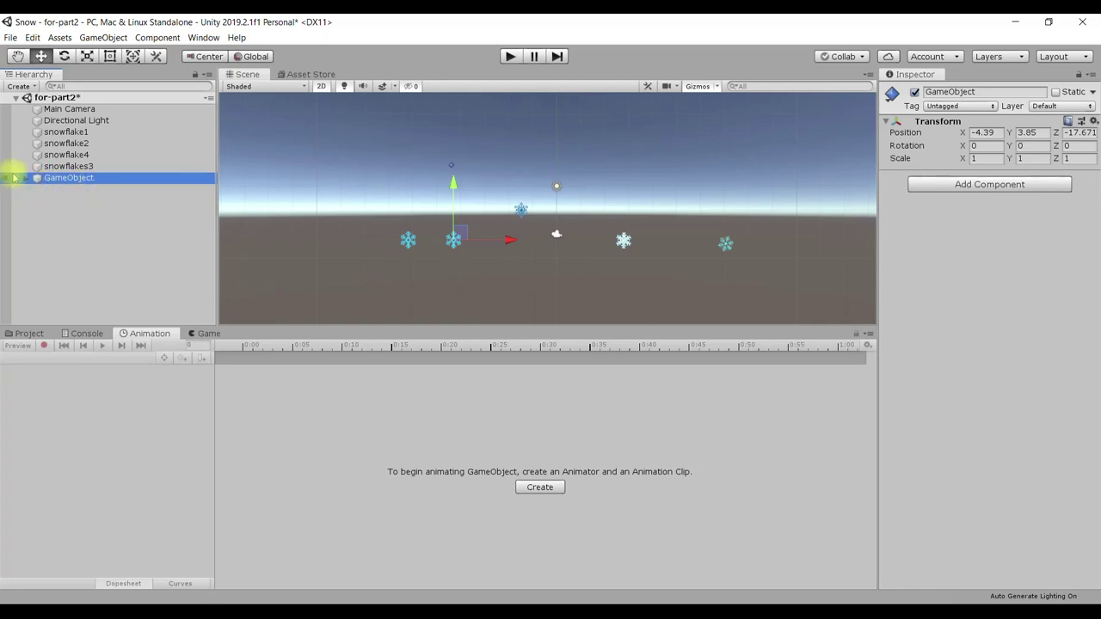
pyautogui.click(23, 178)
pyautogui.click(75, 190)
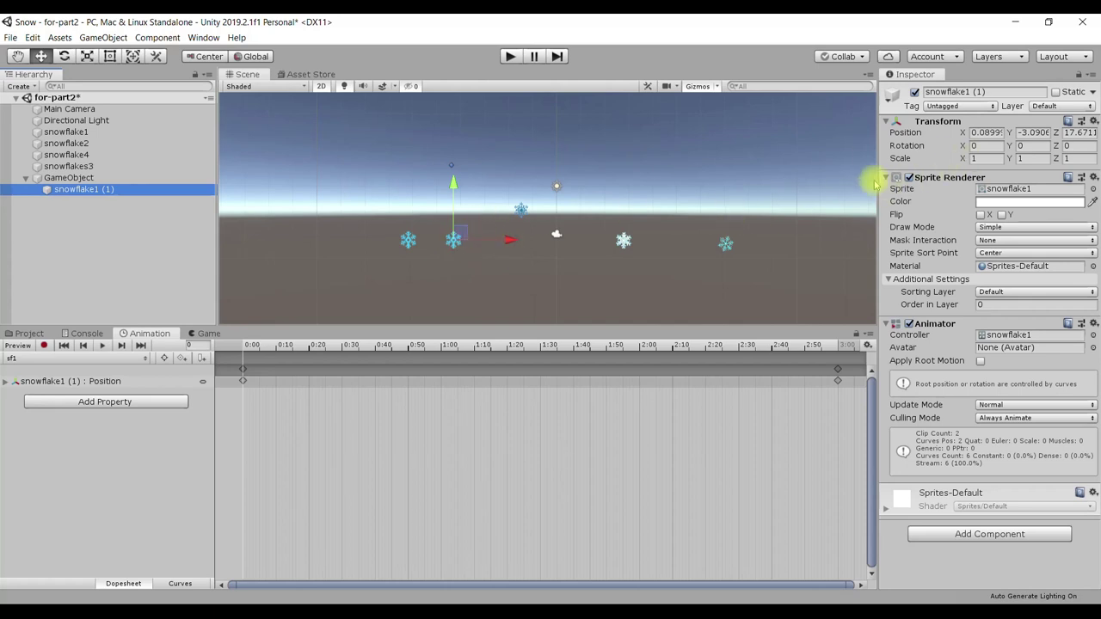
pyautogui.click(989, 132)
pyautogui.write('0')
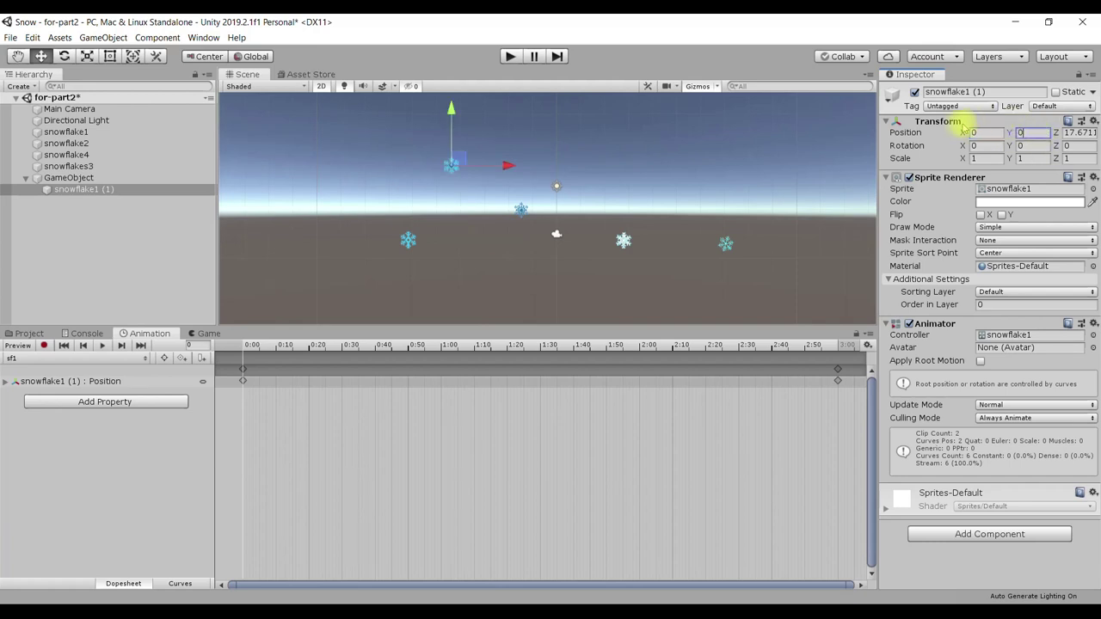
pyautogui.rightClick(927, 123)
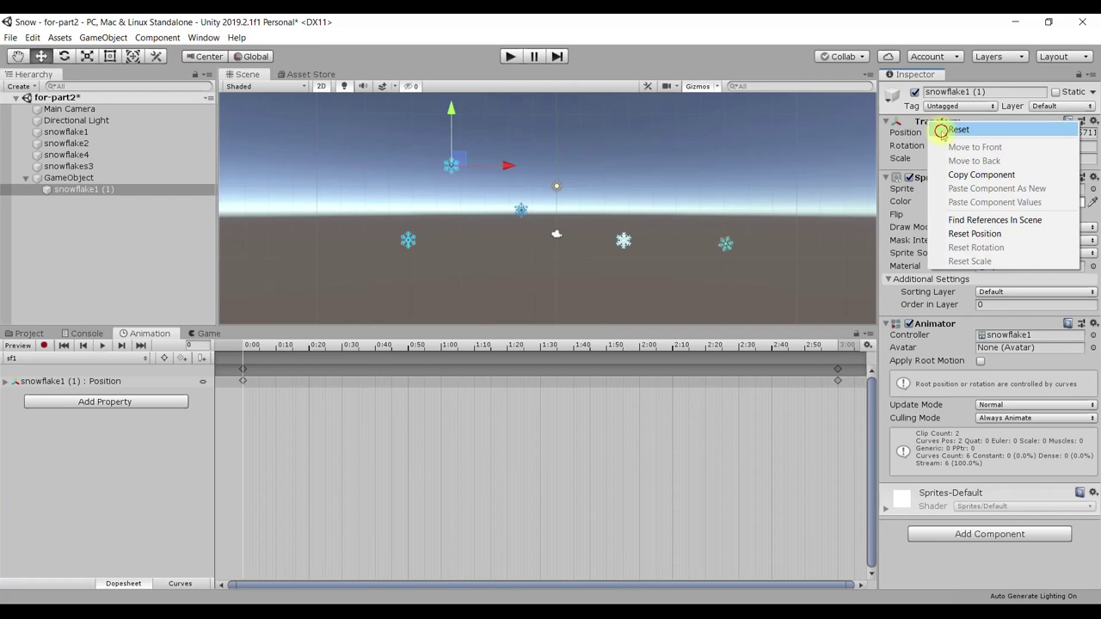
pyautogui.click(940, 130)
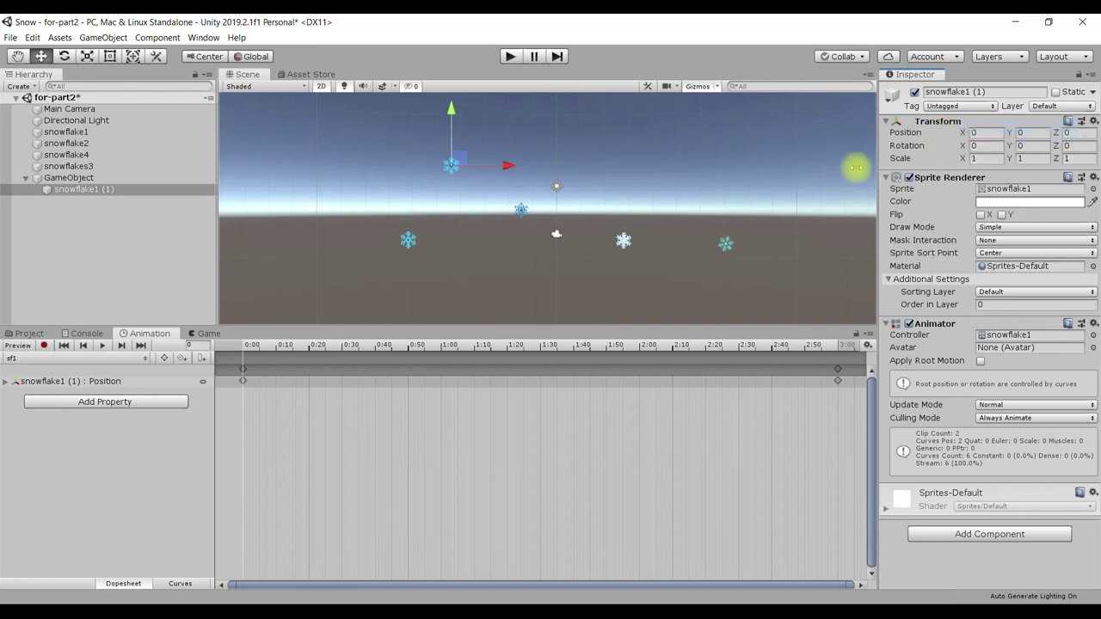
pyautogui.click(56, 178)
pyautogui.click(80, 189)
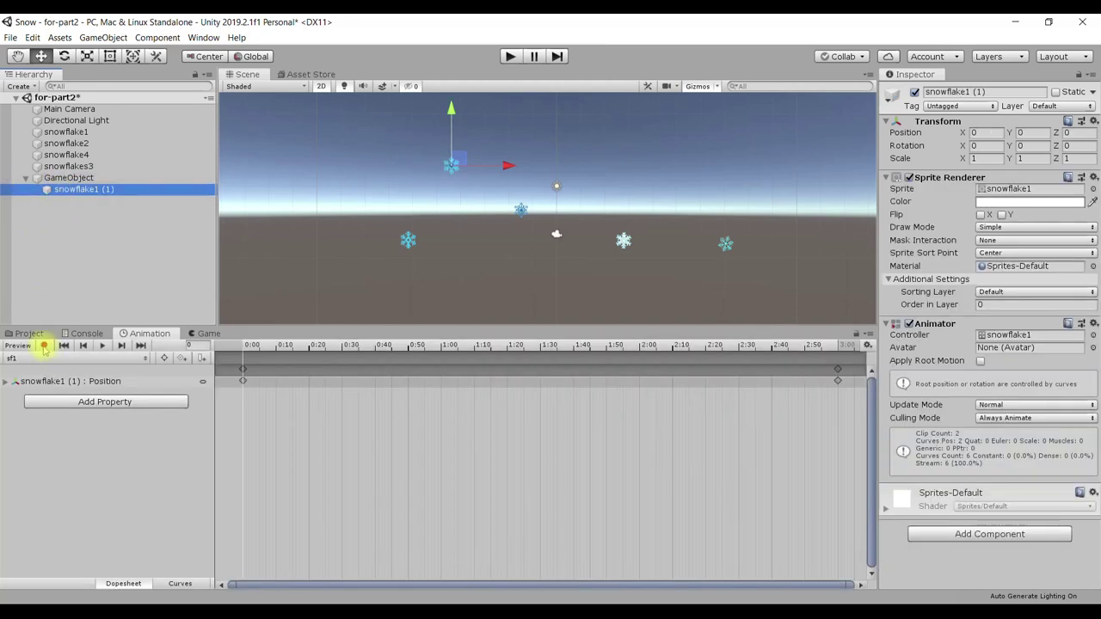
pyautogui.click(203, 334)
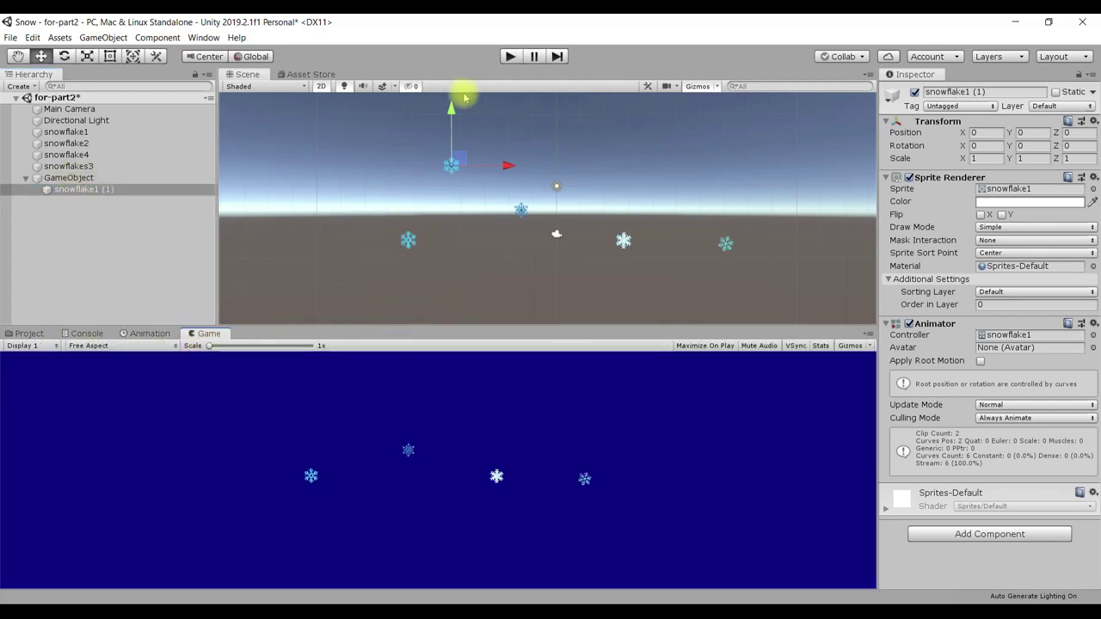
# Step: Move GameObject to X 3.81, Y 2.76 and play to watch its child snowflake fall
pyautogui.click(510, 57)
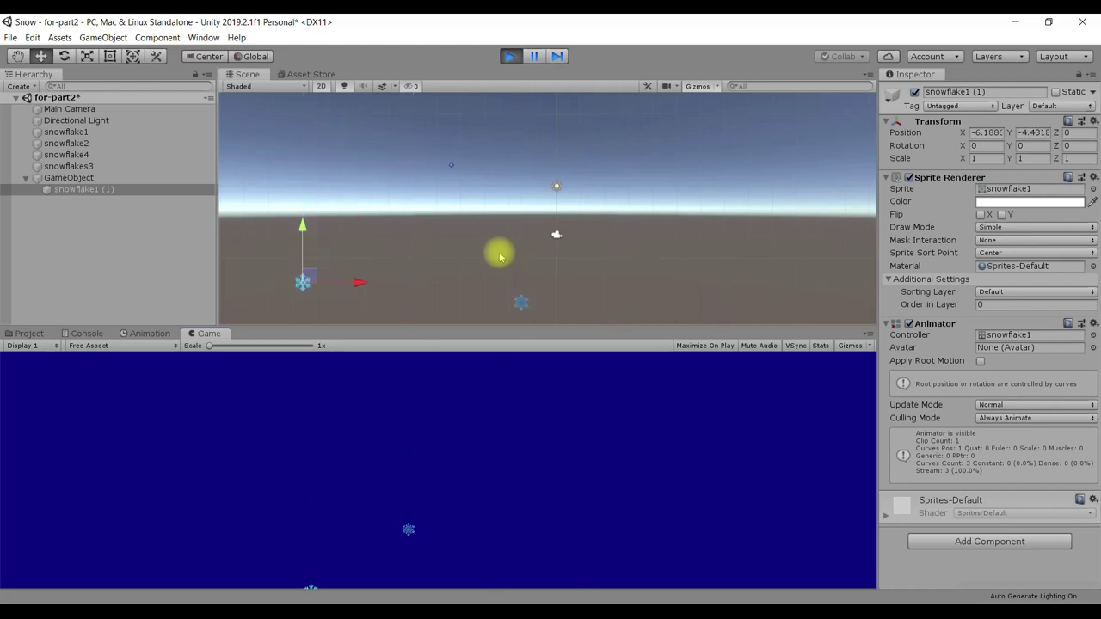
pyautogui.click(118, 178)
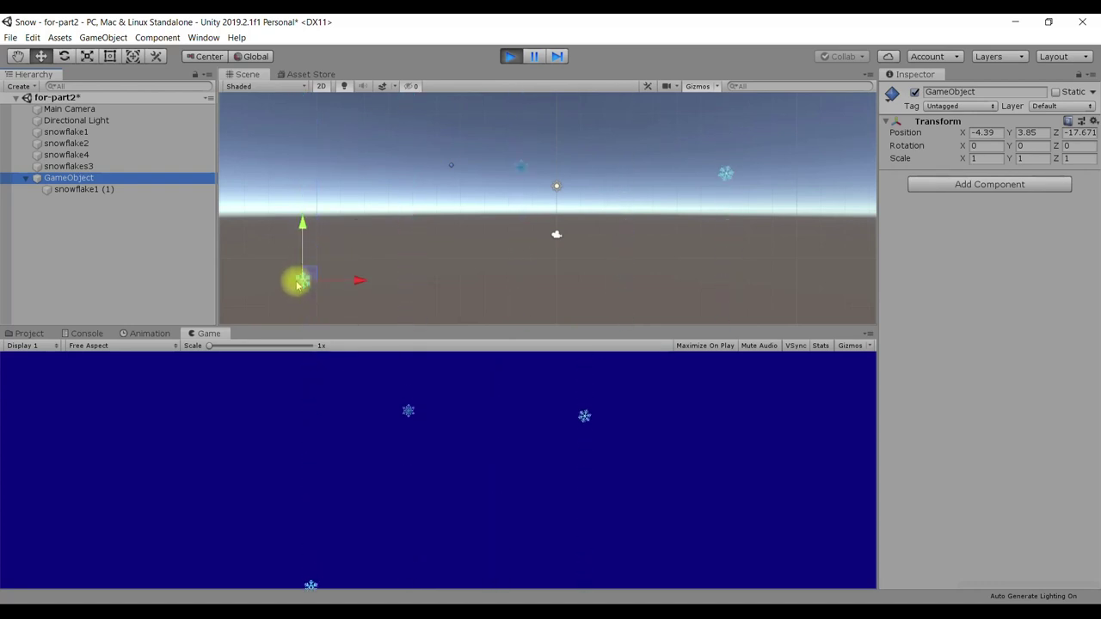
pyautogui.click(508, 56)
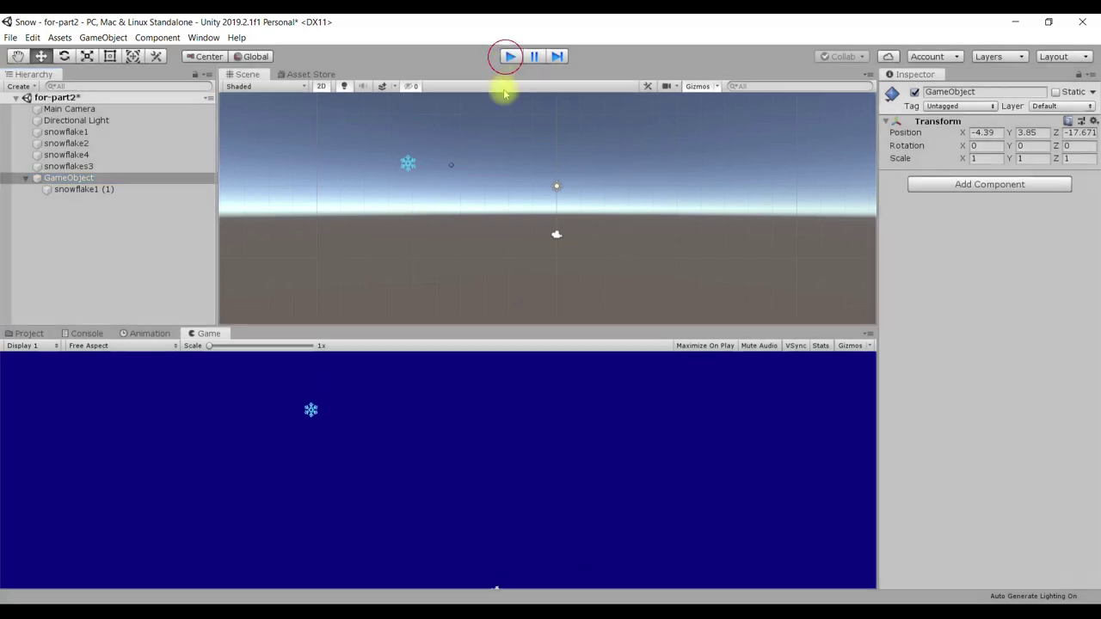
pyautogui.moveTo(509, 165); pyautogui.dragTo(606, 176)
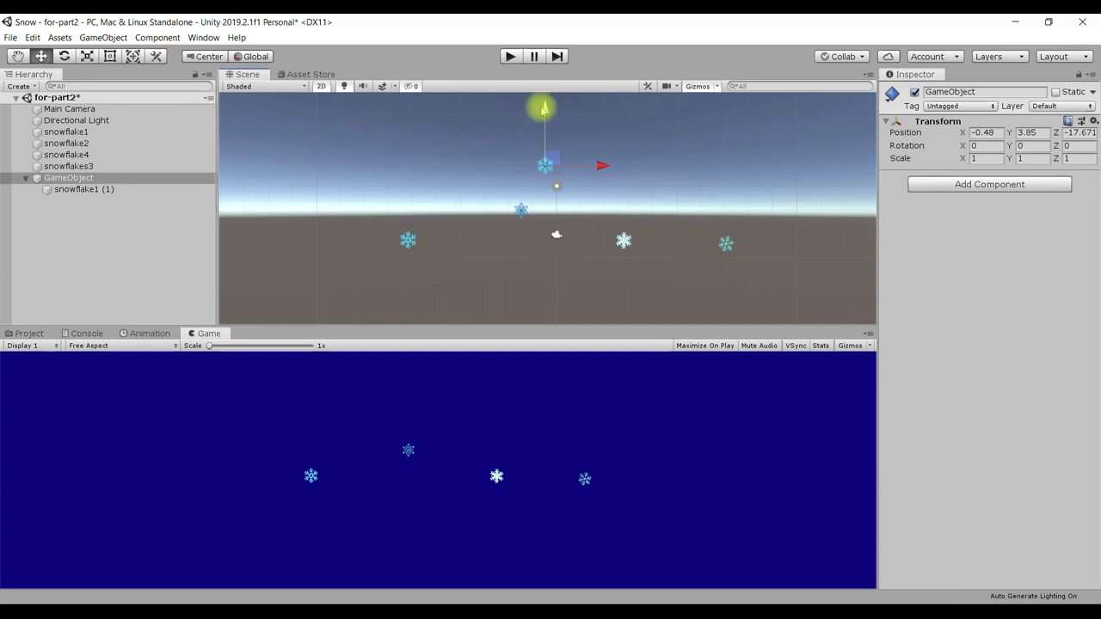
pyautogui.click(508, 55)
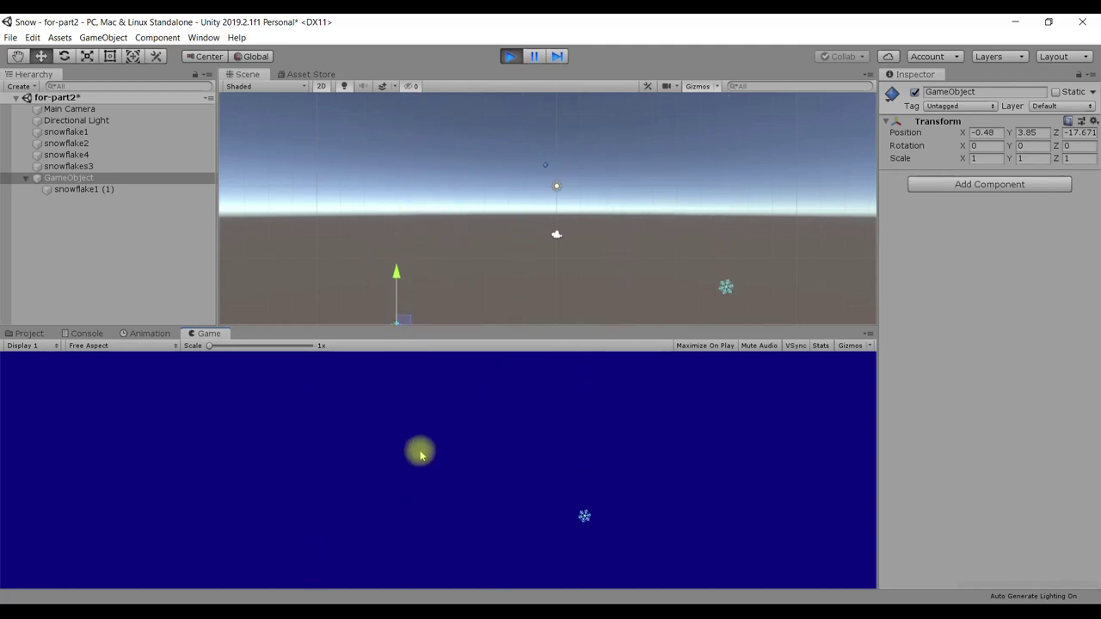
pyautogui.hotkey('ctrl', 'p')
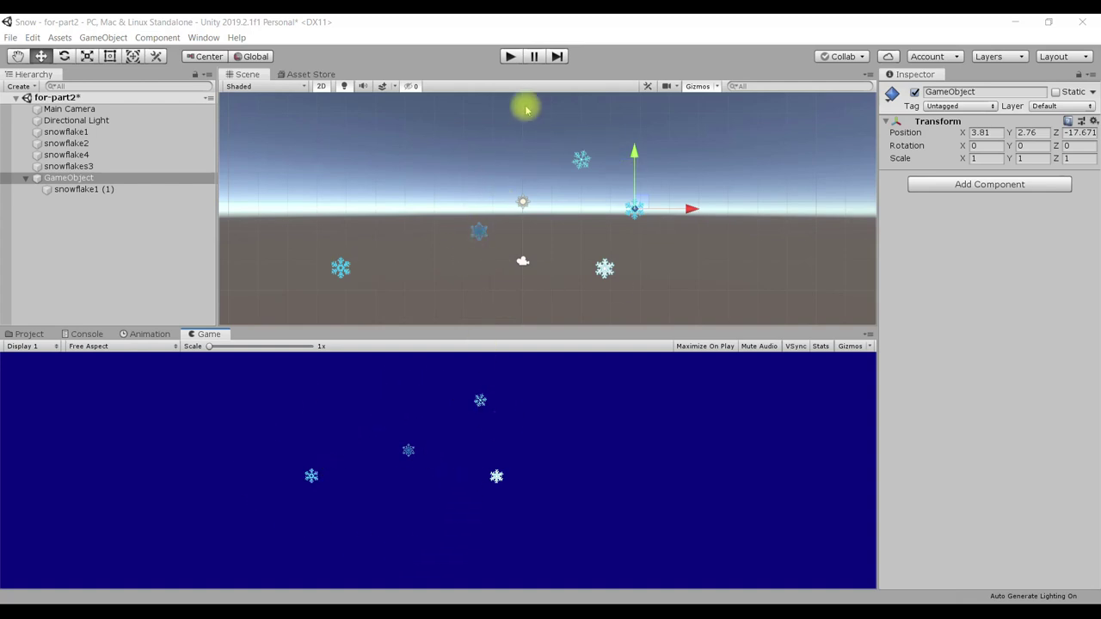
pyautogui.click(508, 56)
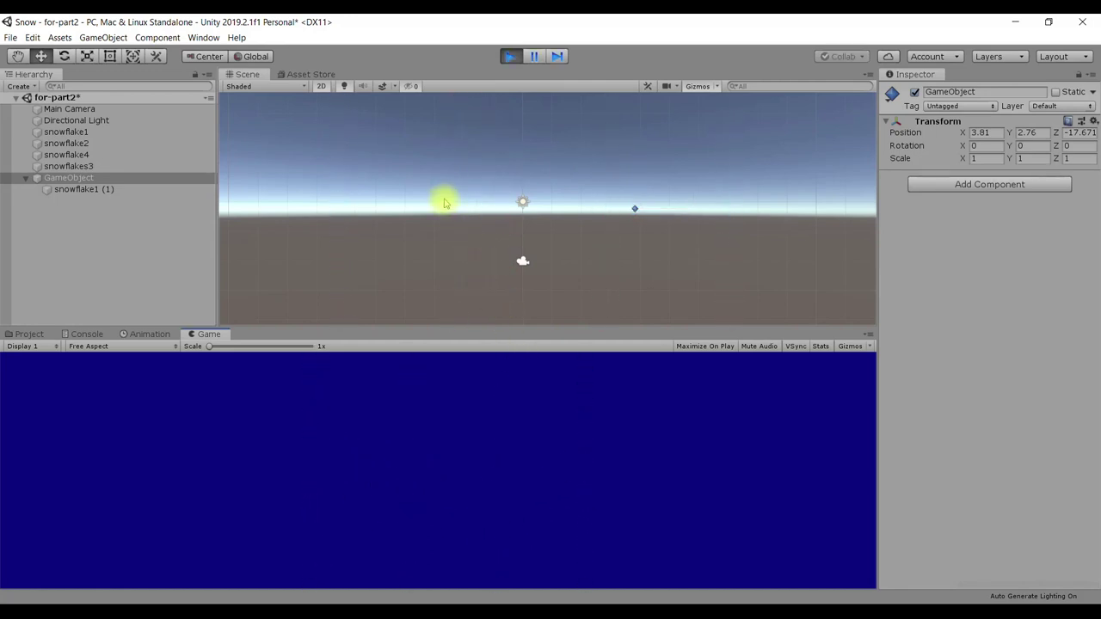
pyautogui.click(513, 59)
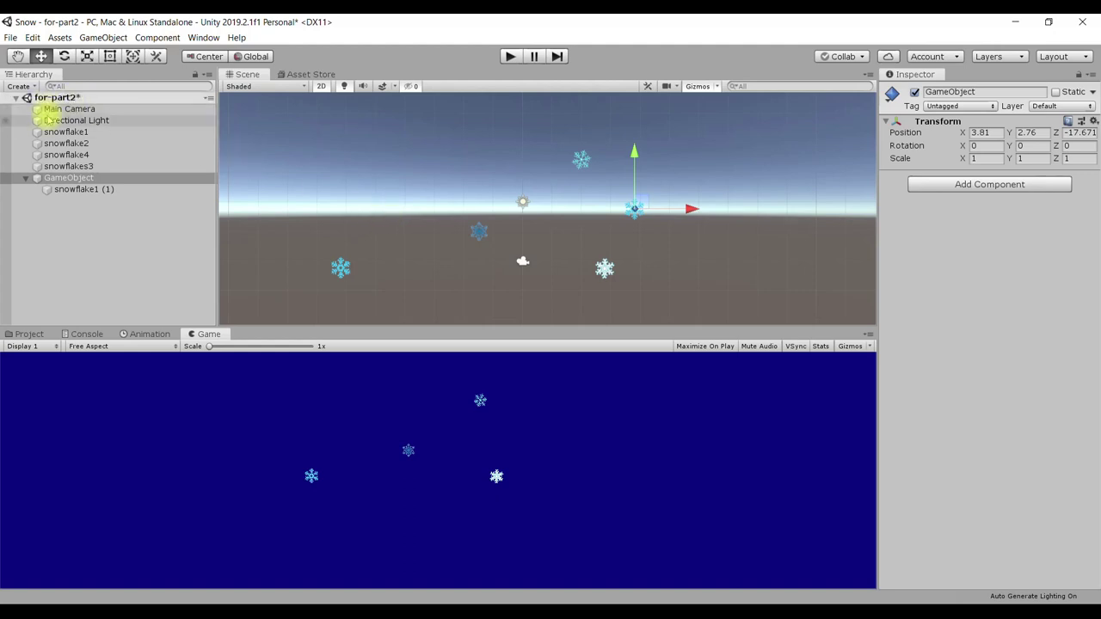
# Step: Save the for-part2 scene with File > Save, then reselect GameObject in the Hierarchy
pyautogui.click(11, 40)
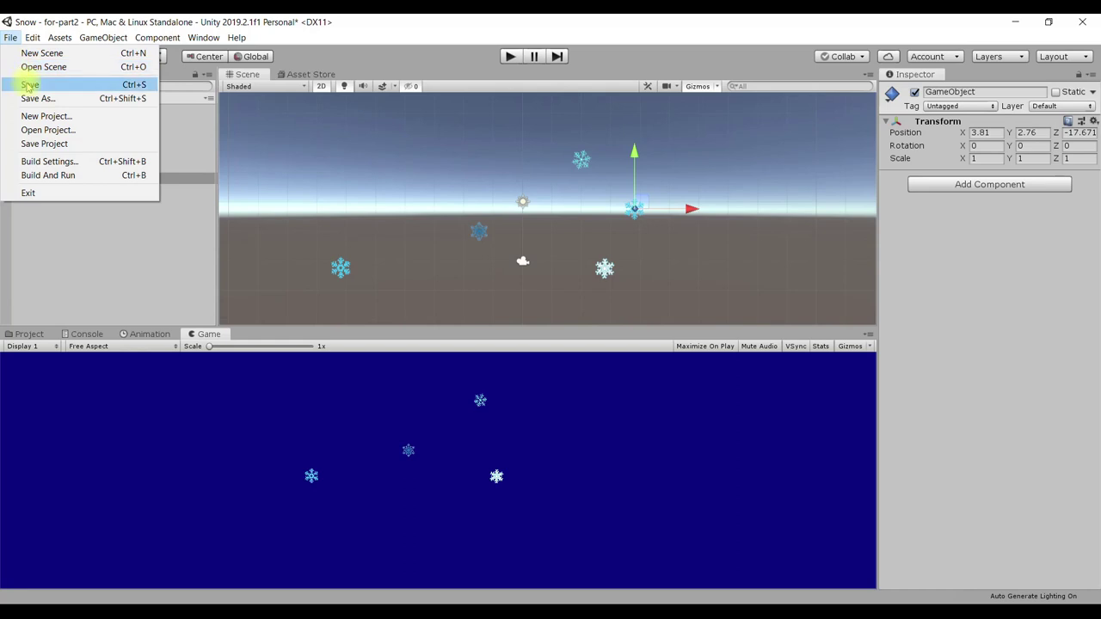
pyautogui.click(110, 89)
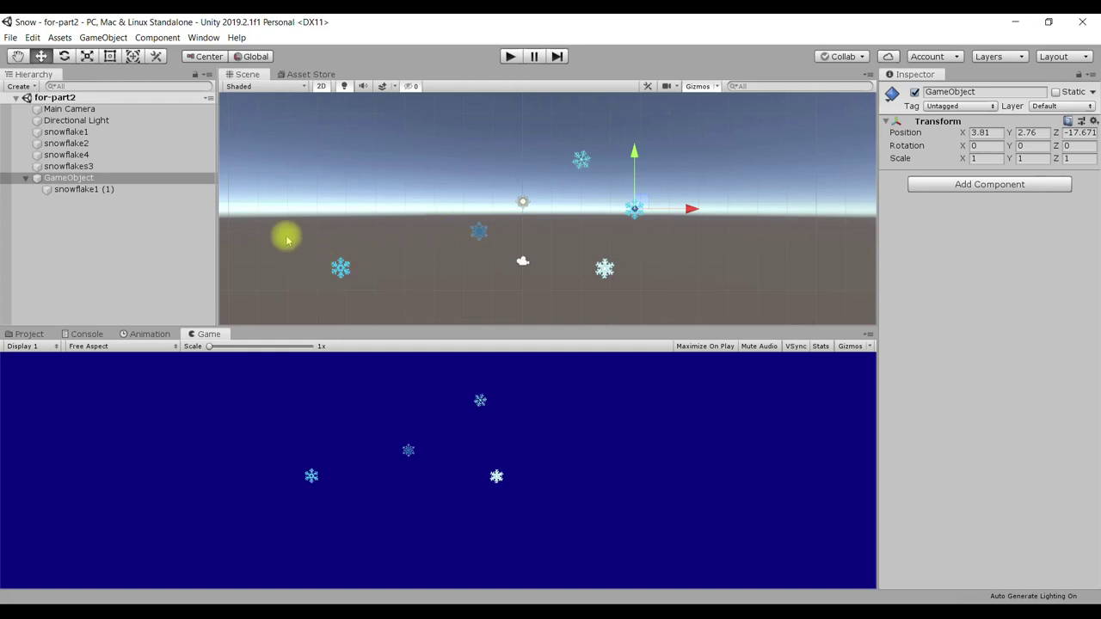
pyautogui.click(98, 177)
pyautogui.scroll(-1, 488, 209)
pyautogui.scroll(-1, 487, 209)
pyautogui.scroll(2, 488, 209)
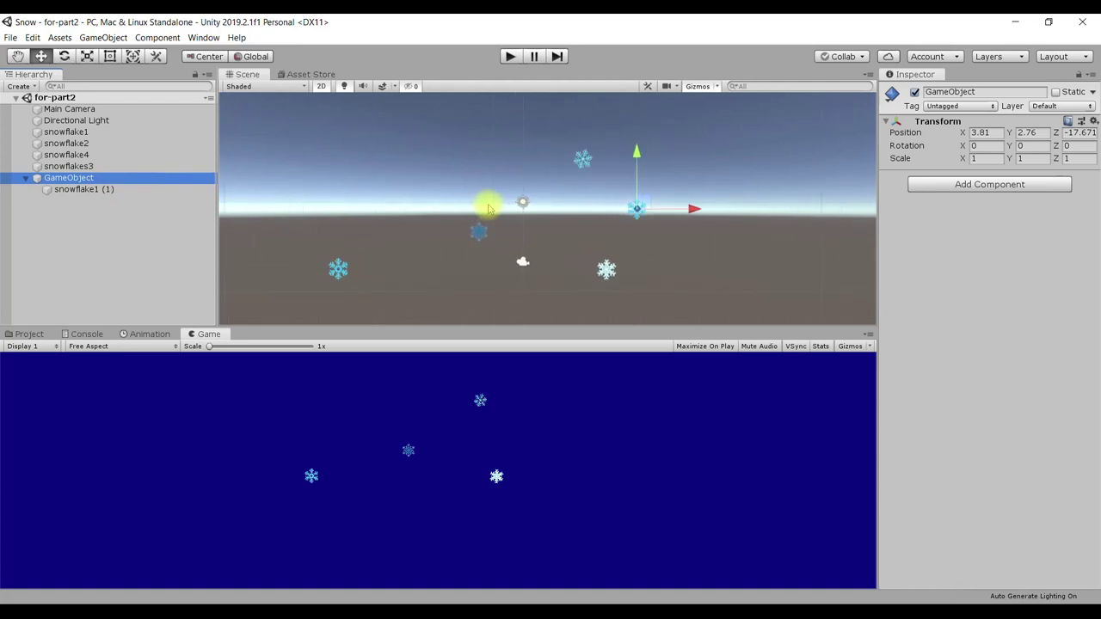
pyautogui.scroll(-2, 487, 209)
pyautogui.scroll(2, 488, 209)
pyautogui.scroll(1, 487, 209)
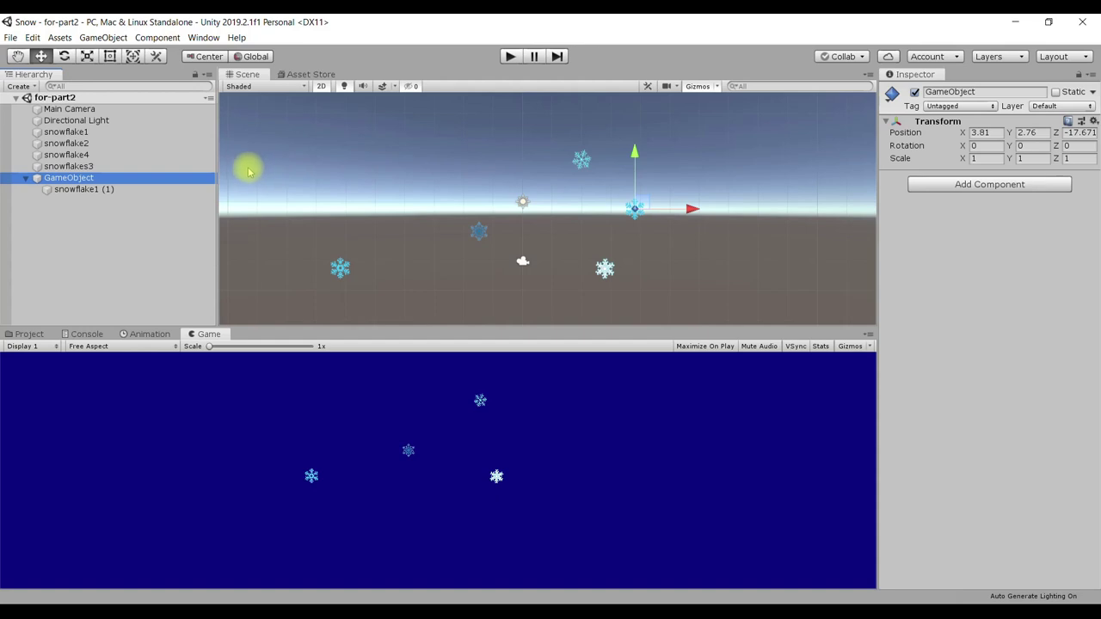
pyautogui.click(86, 178)
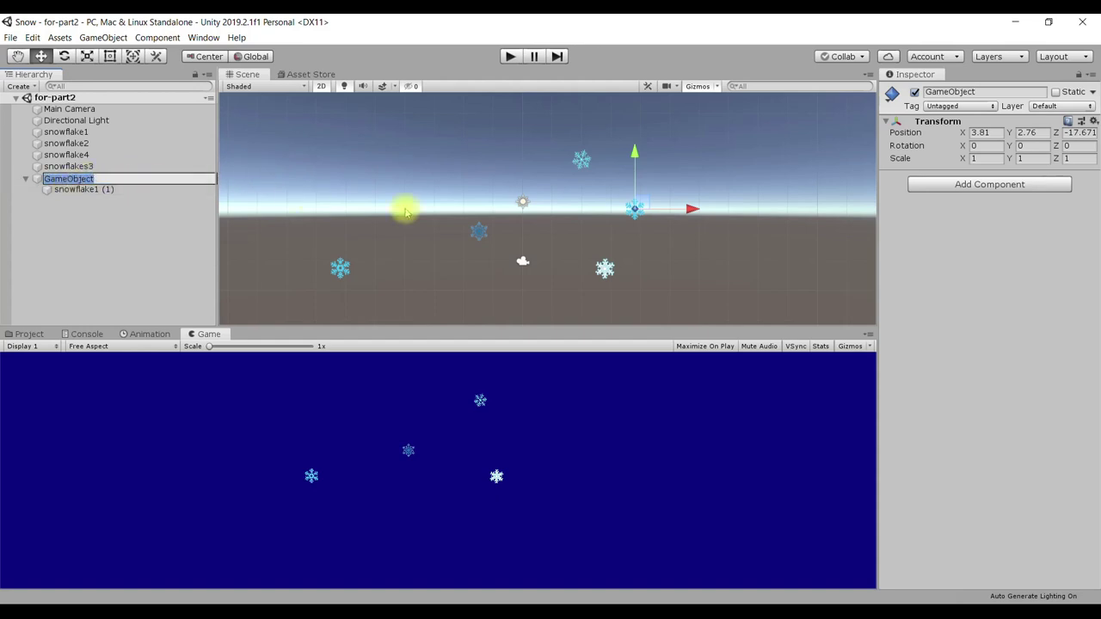
# Step: Set GameObject's Transform Position Z to 0 so its snowflake shows, then play the scene
pyautogui.click(39, 179)
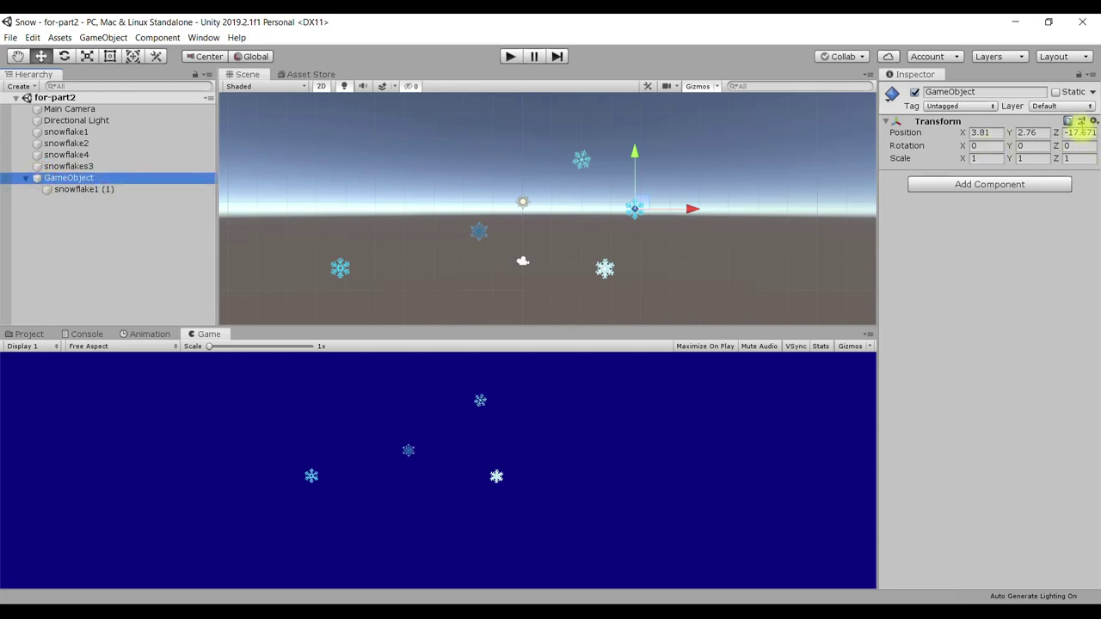
pyautogui.click(1079, 132)
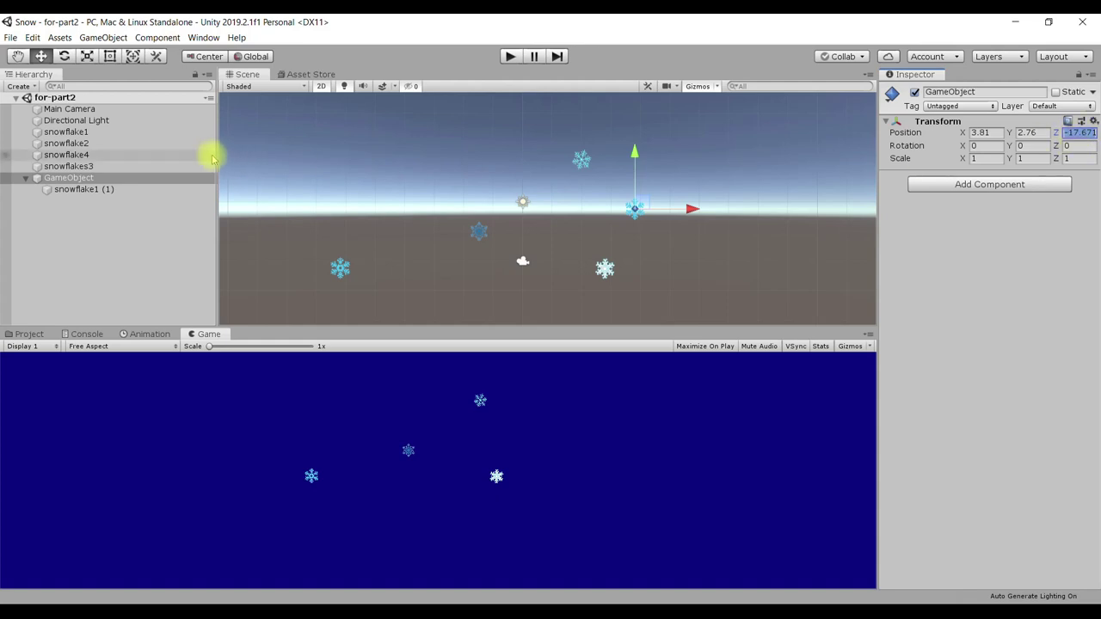
pyautogui.click(120, 108)
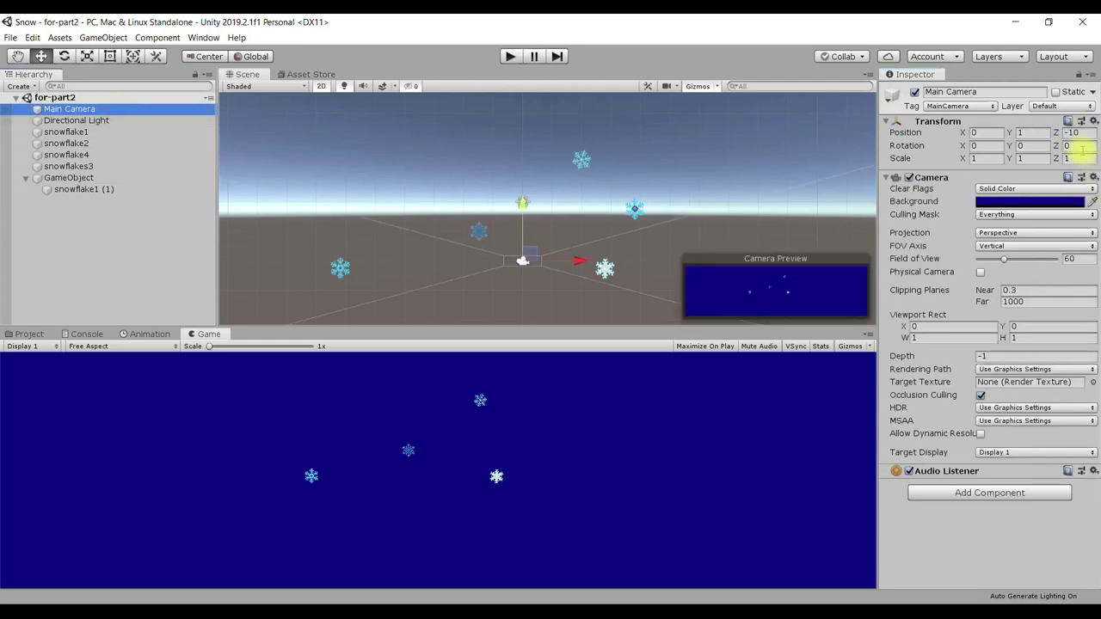
pyautogui.click(86, 177)
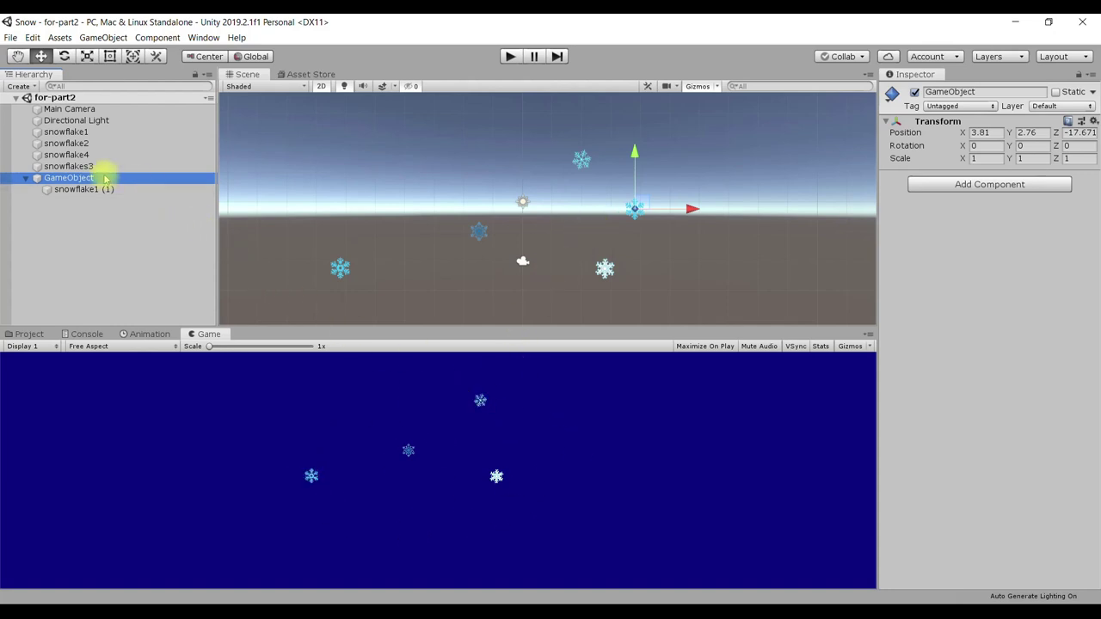
pyautogui.click(1082, 132)
pyautogui.write('0')
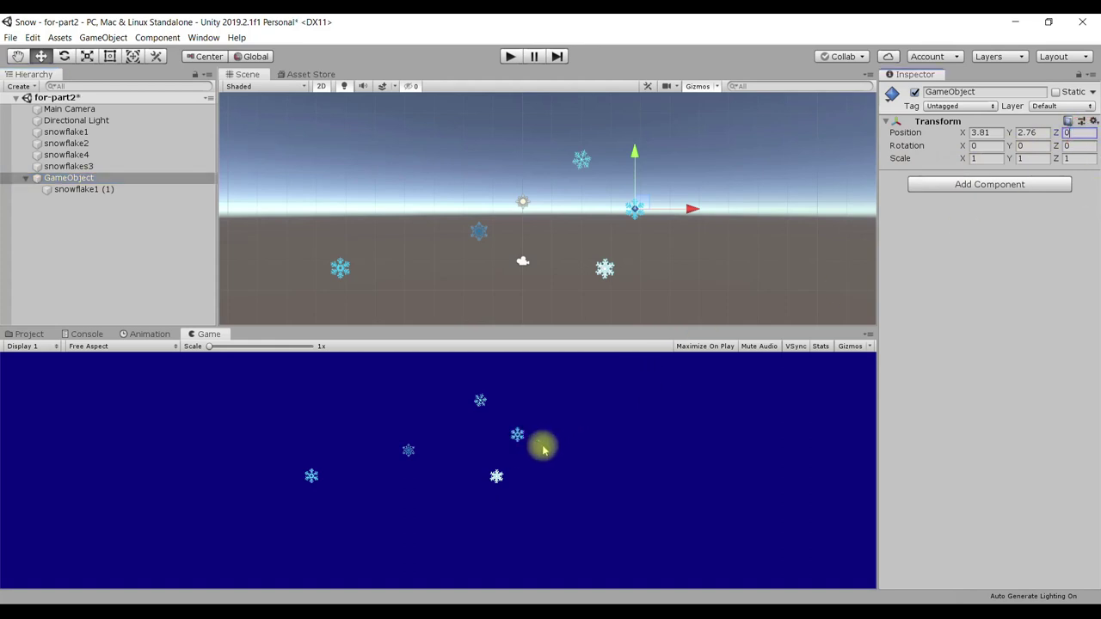
pyautogui.click(510, 57)
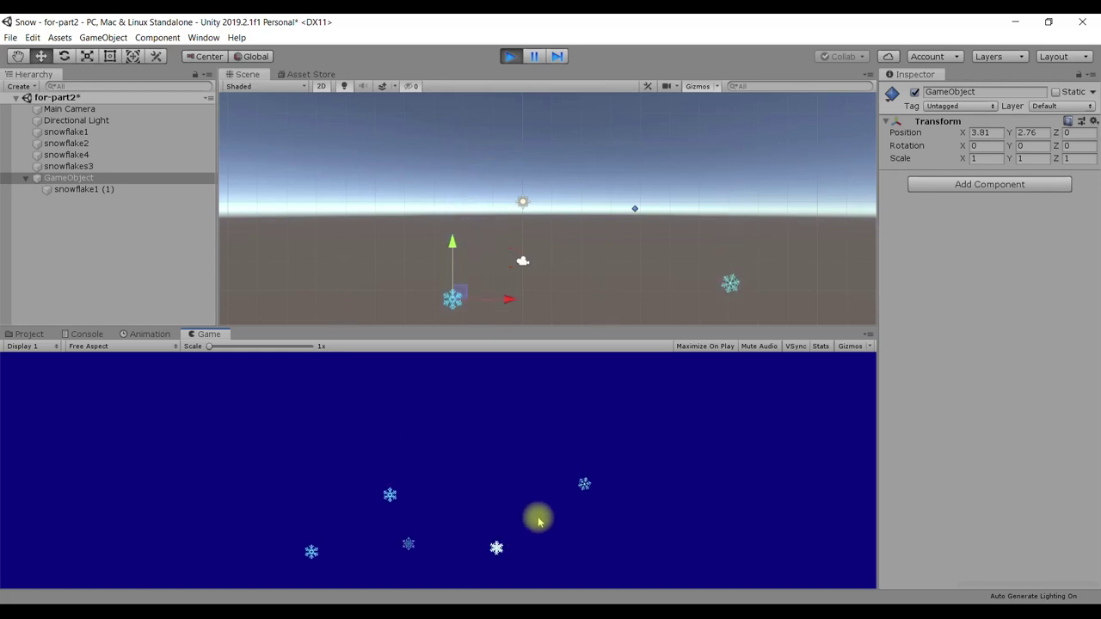
# Step: Drag GameObject up and right to X 5.47, Y 4.34 and test the fall in Play
pyautogui.click(509, 56)
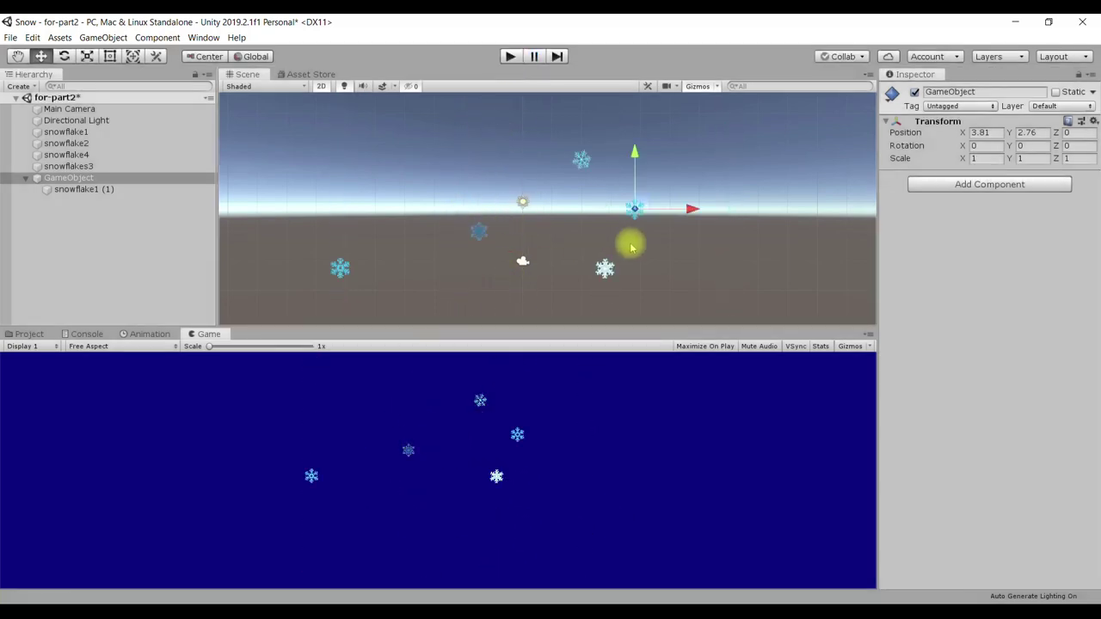
pyautogui.moveTo(636, 154); pyautogui.dragTo(633, 107)
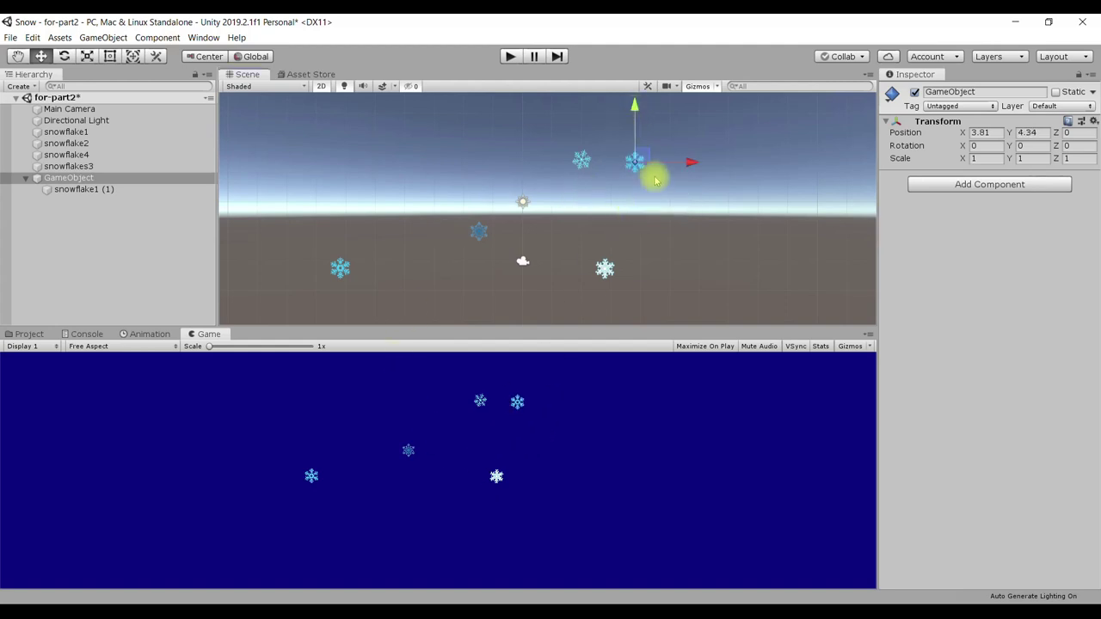
pyautogui.moveTo(686, 163); pyautogui.dragTo(732, 167)
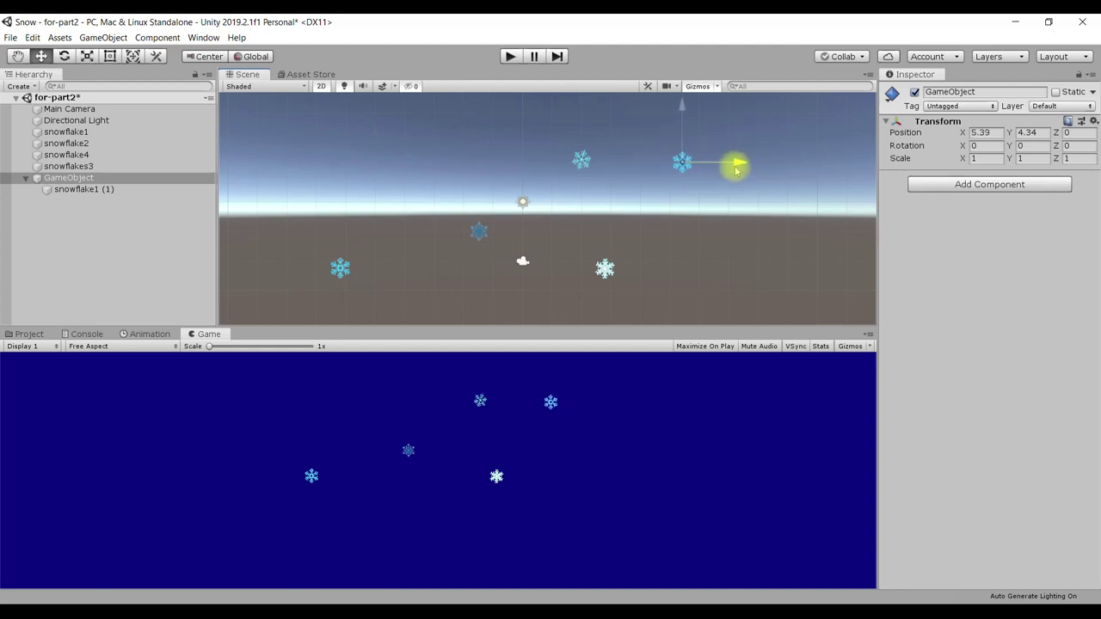
pyautogui.click(508, 56)
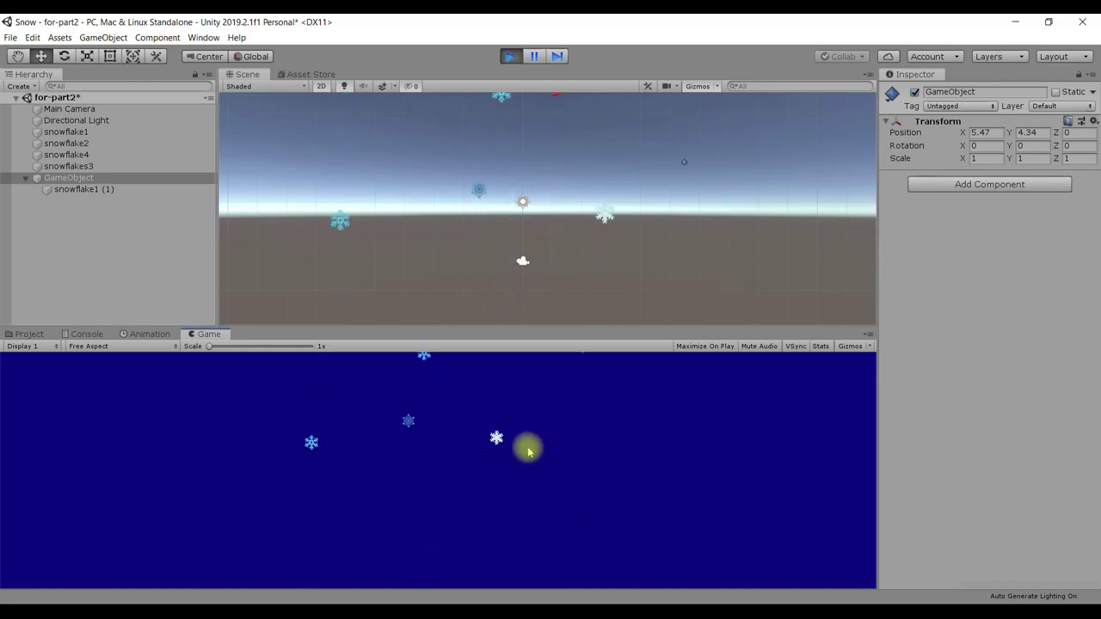
pyautogui.click(507, 56)
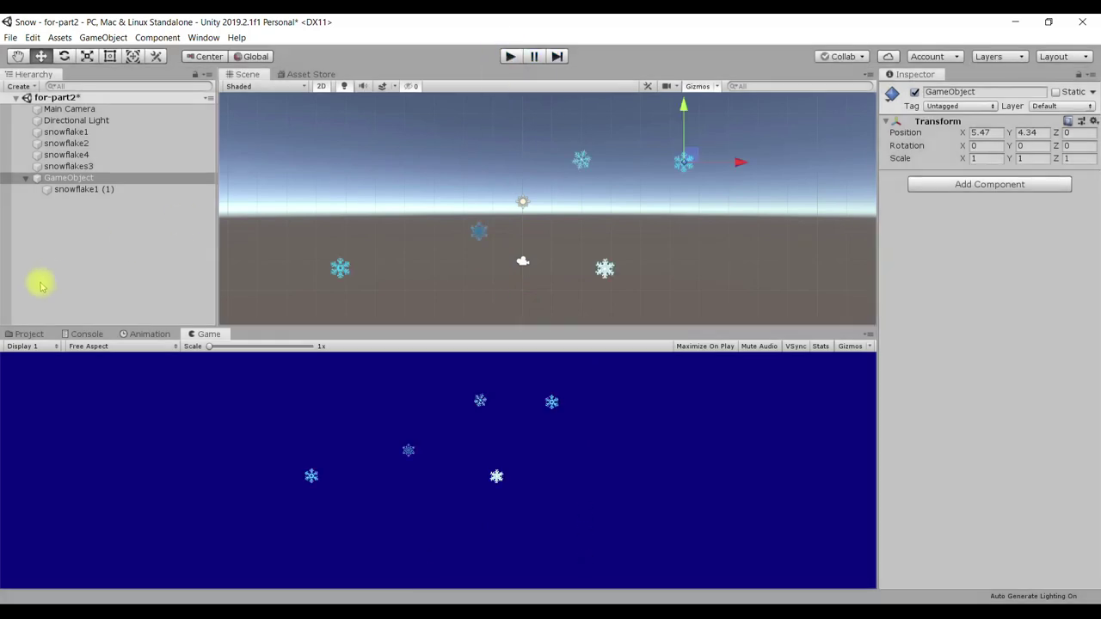
# Step: Save the for-part2 scene again and reselect GameObject
pyautogui.click(10, 37)
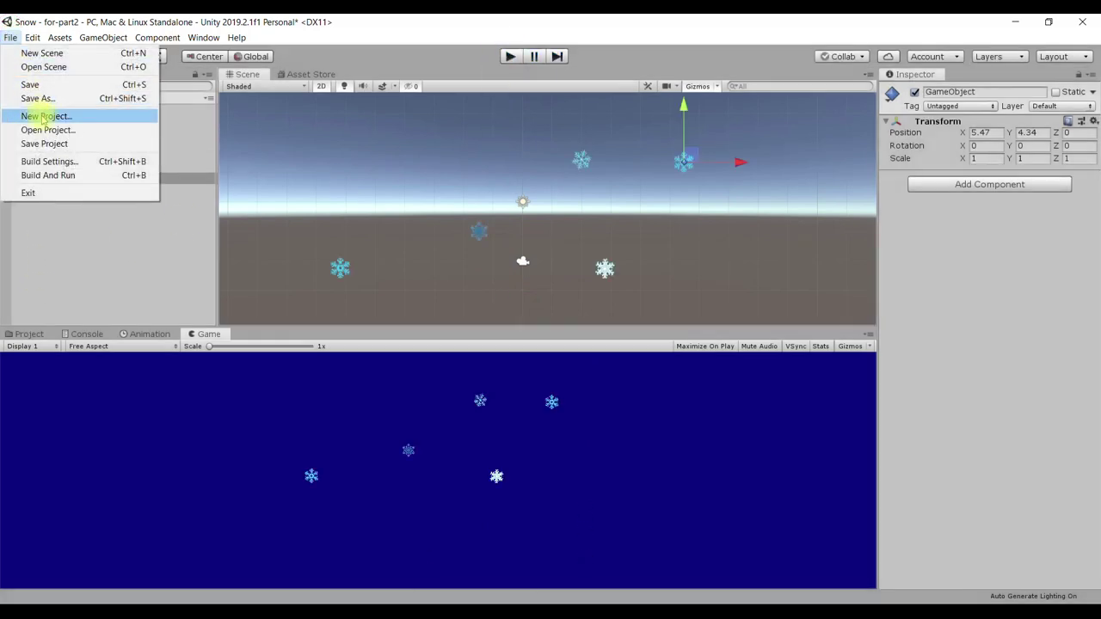
pyautogui.click(34, 85)
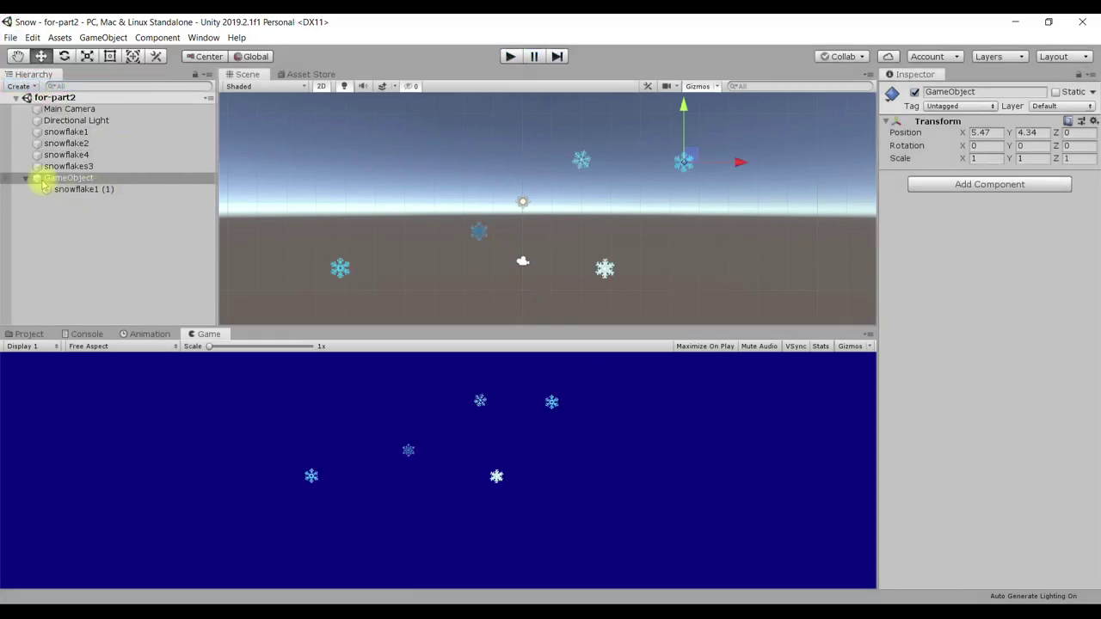
pyautogui.click(81, 178)
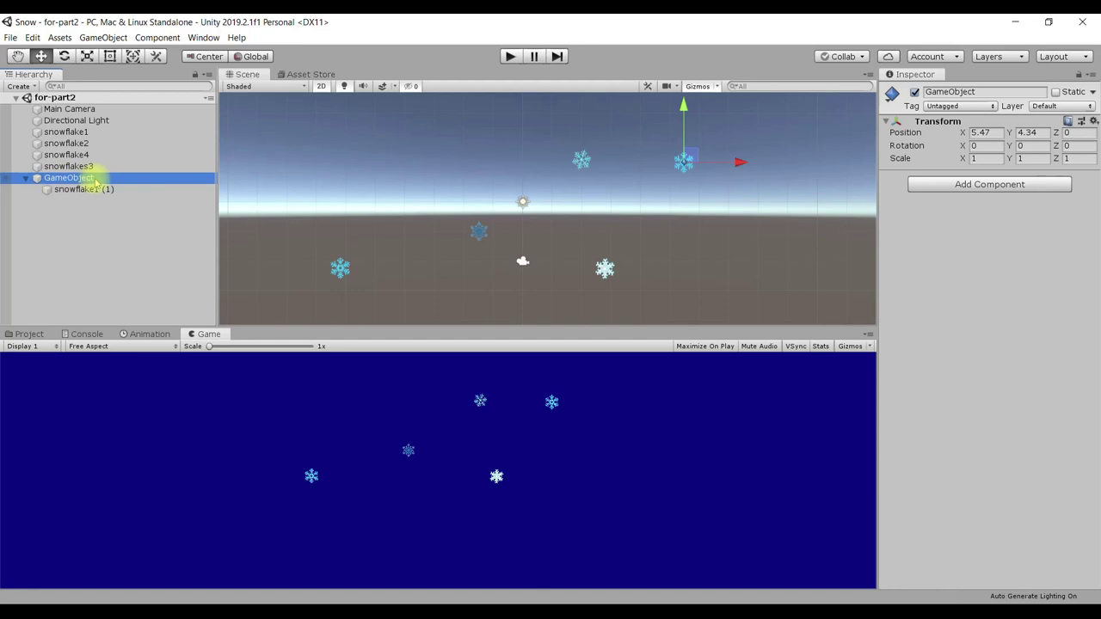
# Step: Create a new empty GameObject from the Hierarchy context menu
pyautogui.click(58, 226)
pyautogui.rightClick(58, 226)
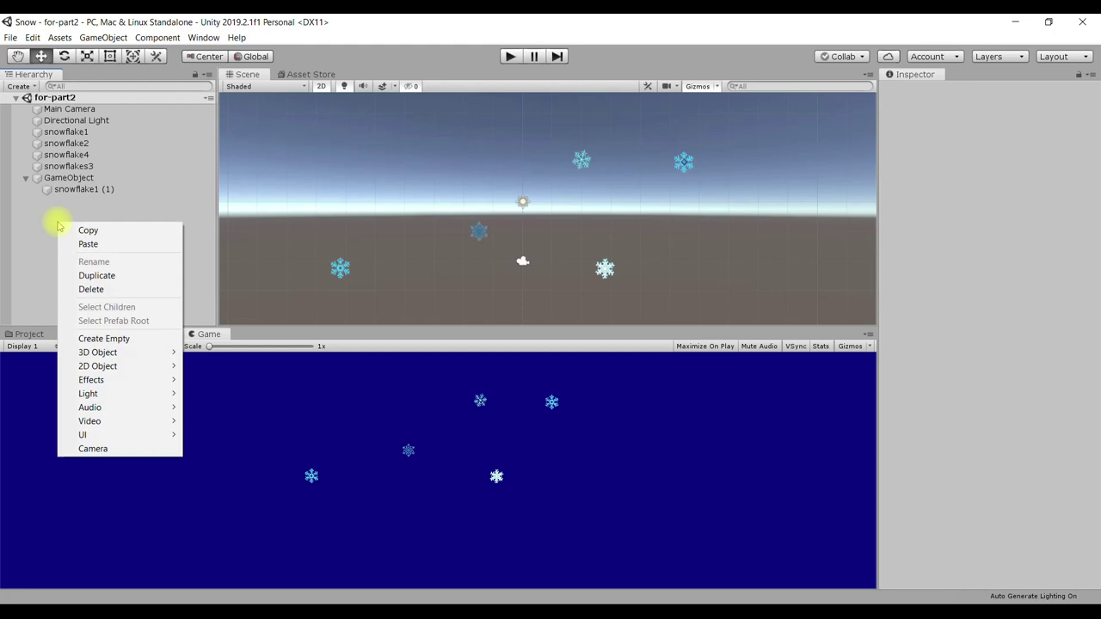
pyautogui.click(110, 335)
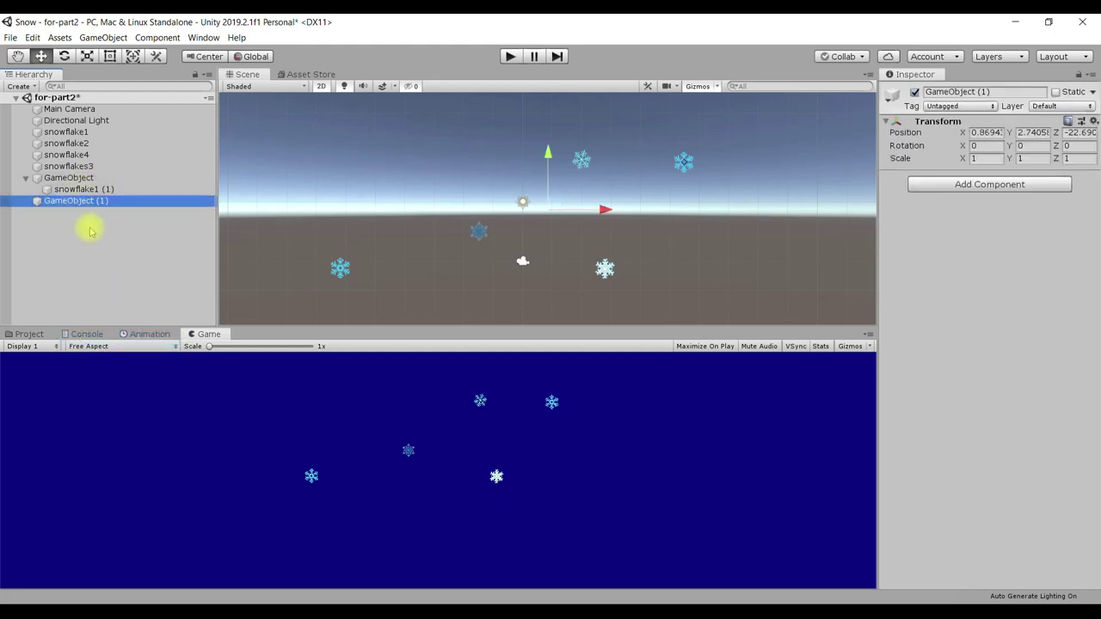
# Step: Rename GameObject to point-sn1 and GameObject (1) to point-sn2
pyautogui.click(74, 177)
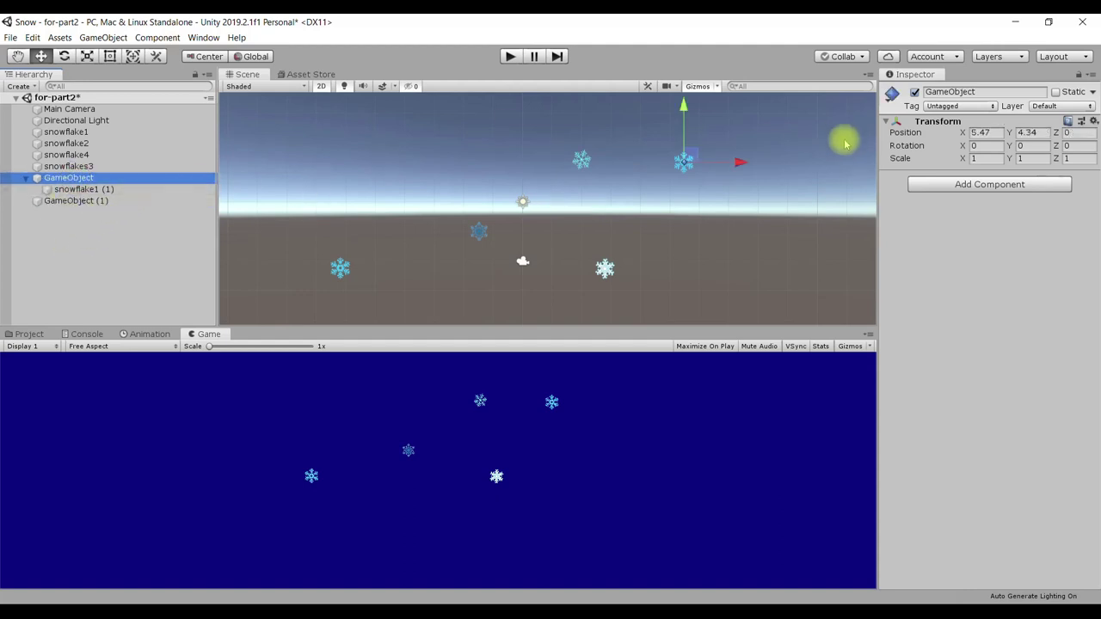
pyautogui.click(981, 92)
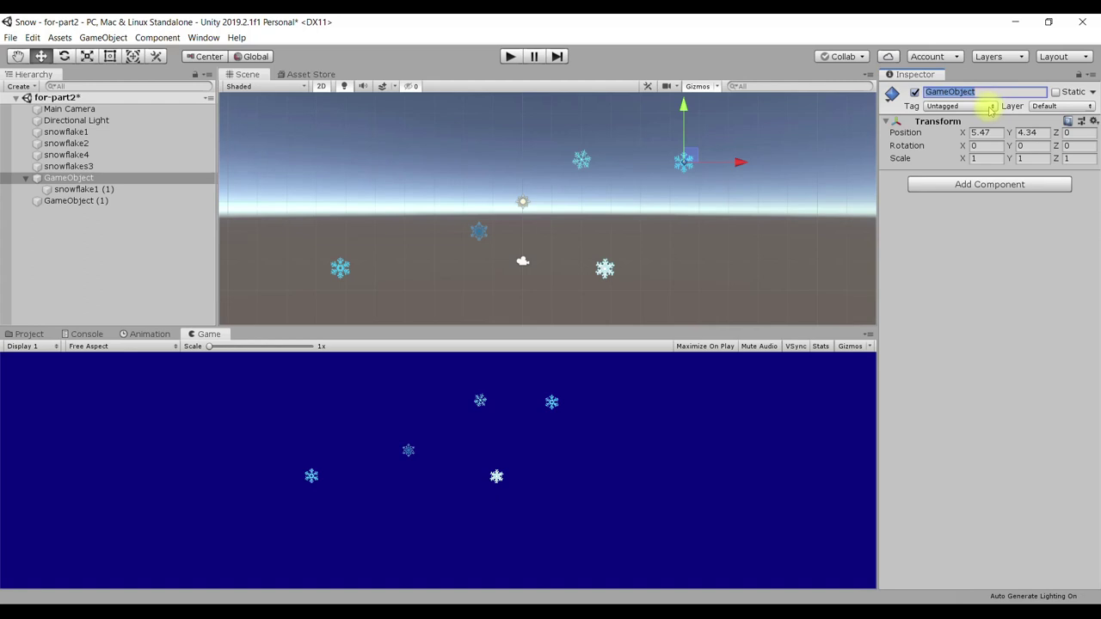
pyautogui.write('point-sn1')
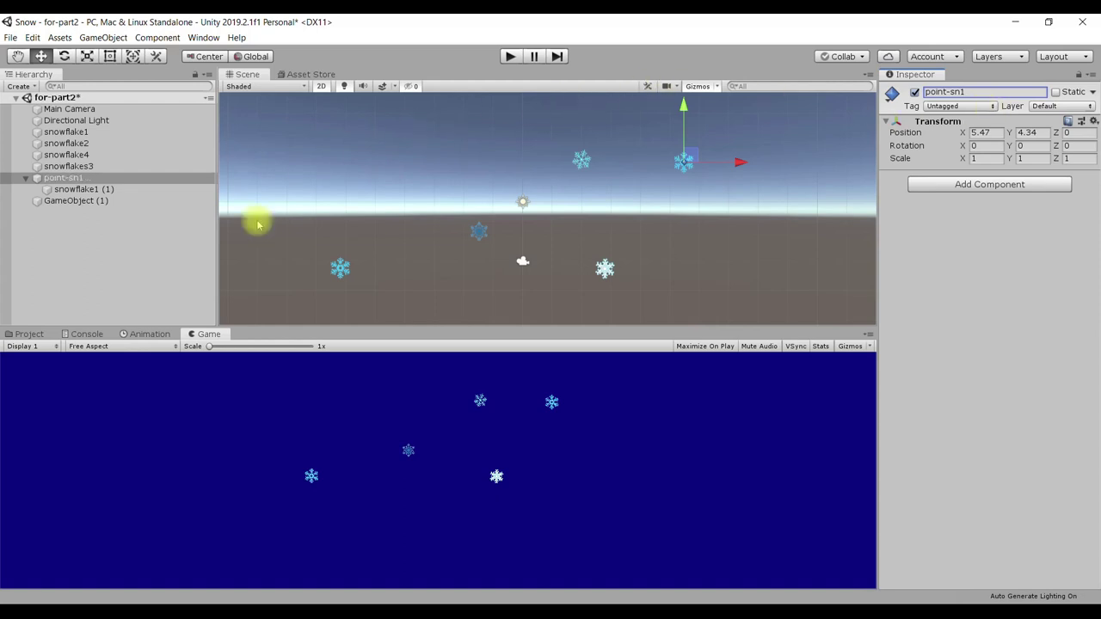
pyautogui.click(36, 201)
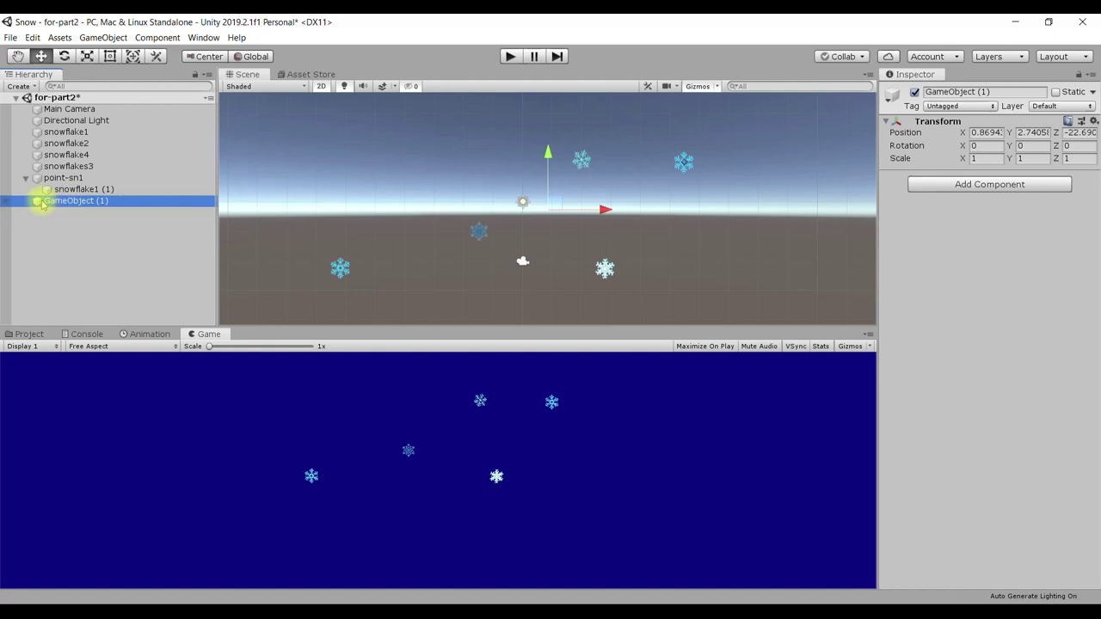
pyautogui.click(999, 96)
pyautogui.write('point-sn2')
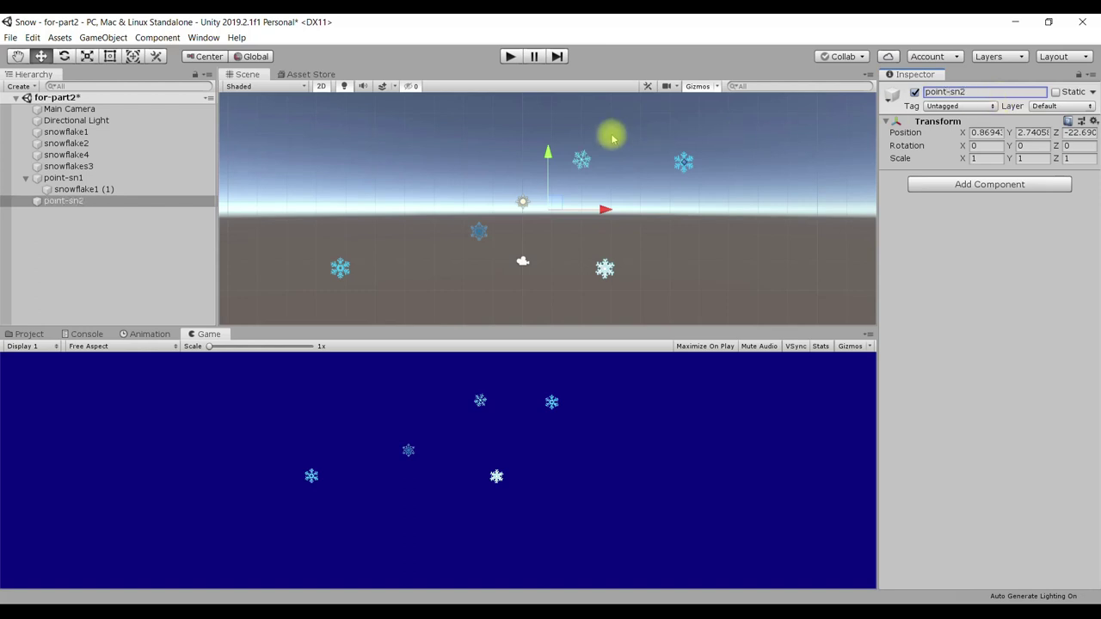
pyautogui.click(65, 143)
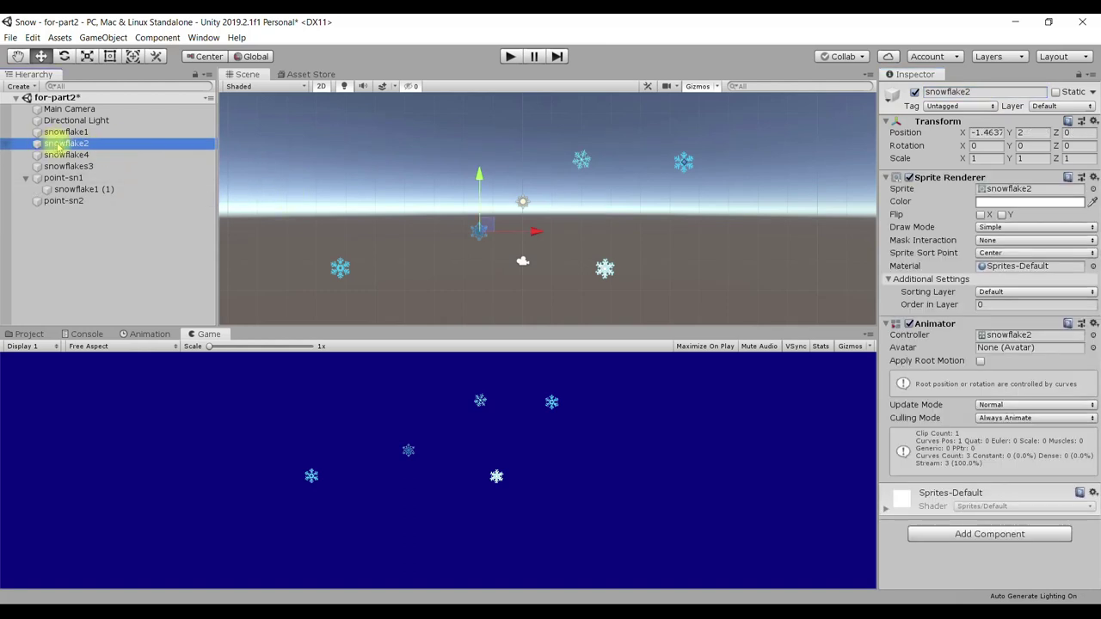
# Step: Duplicate snowflake2, nest the snowflake2 (1) copy under point-sn2, and reset its position to 0, 0, 0
pyautogui.rightClick(62, 144)
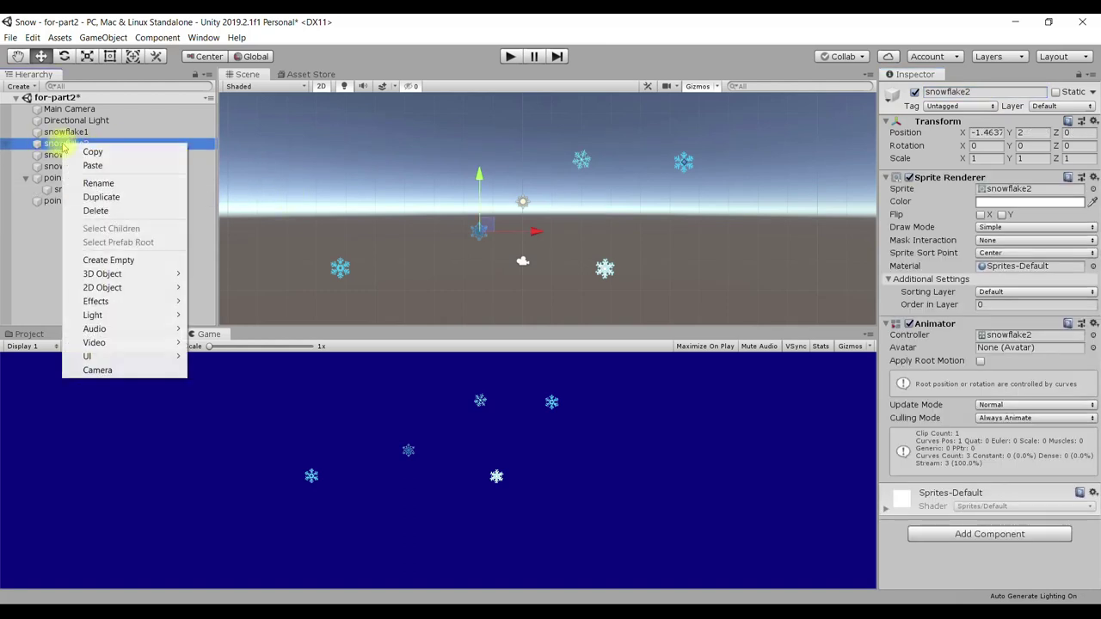
pyautogui.click(94, 197)
pyautogui.moveTo(55, 215); pyautogui.dragTo(67, 203)
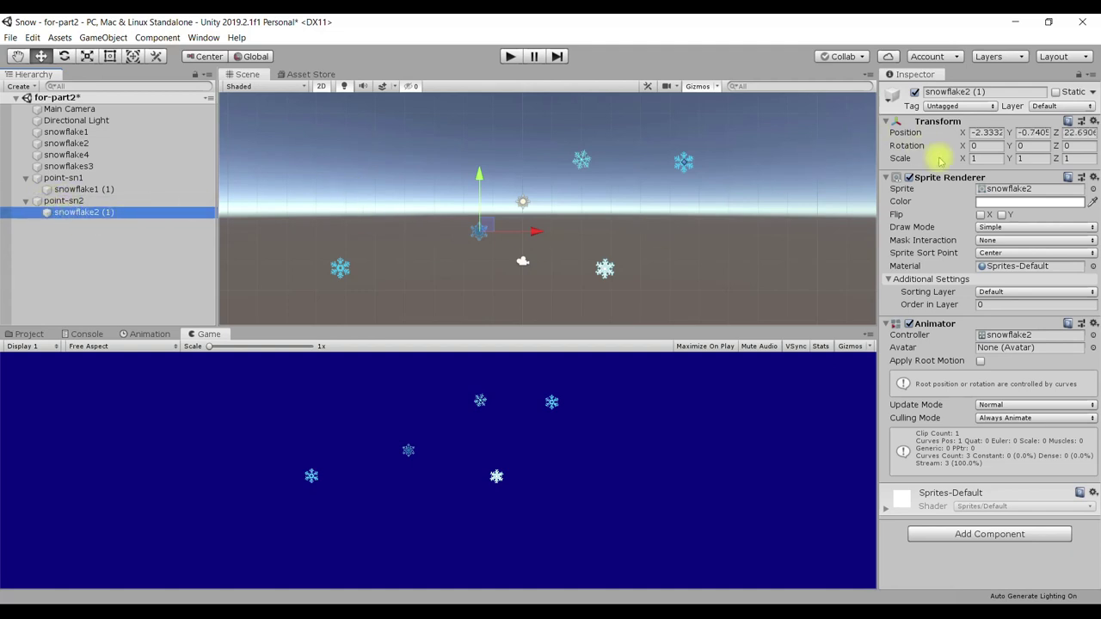
pyautogui.rightClick(951, 122)
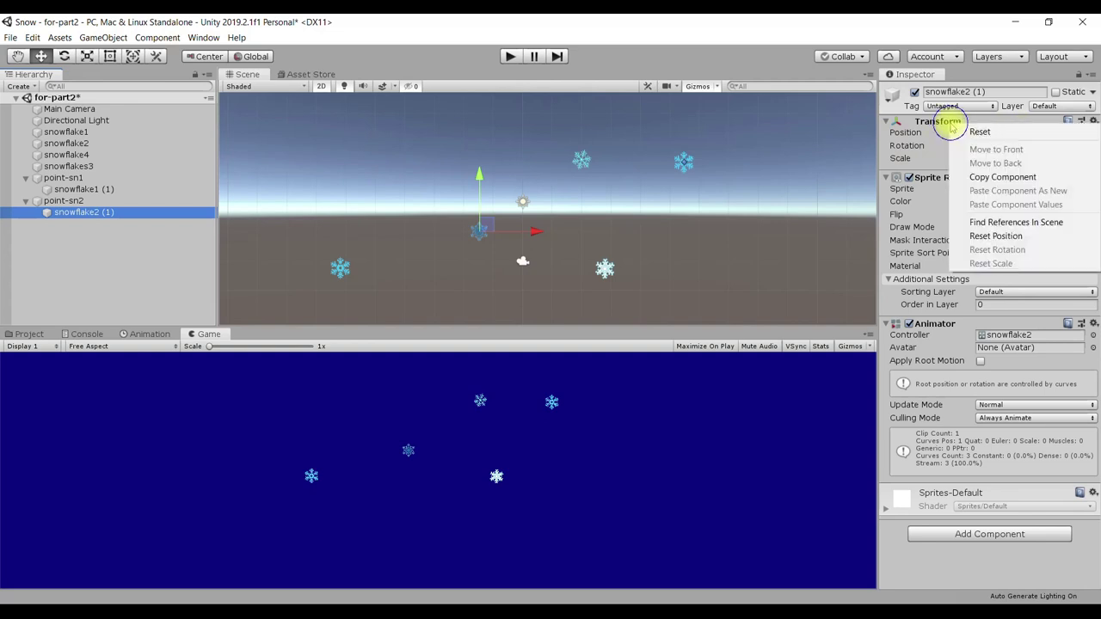
pyautogui.click(979, 132)
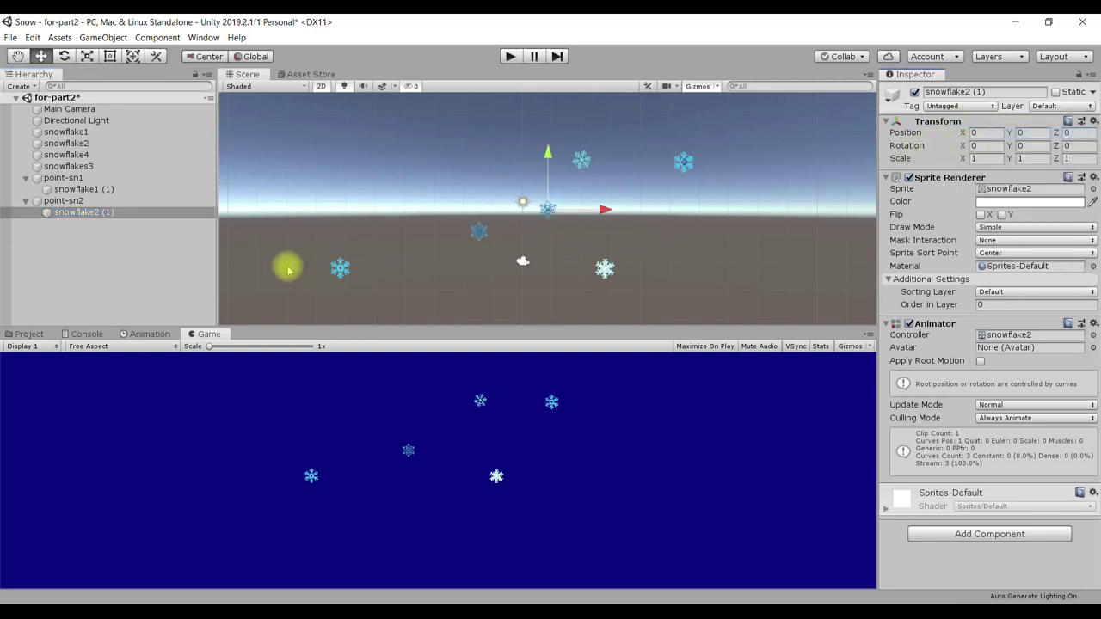
pyautogui.click(54, 200)
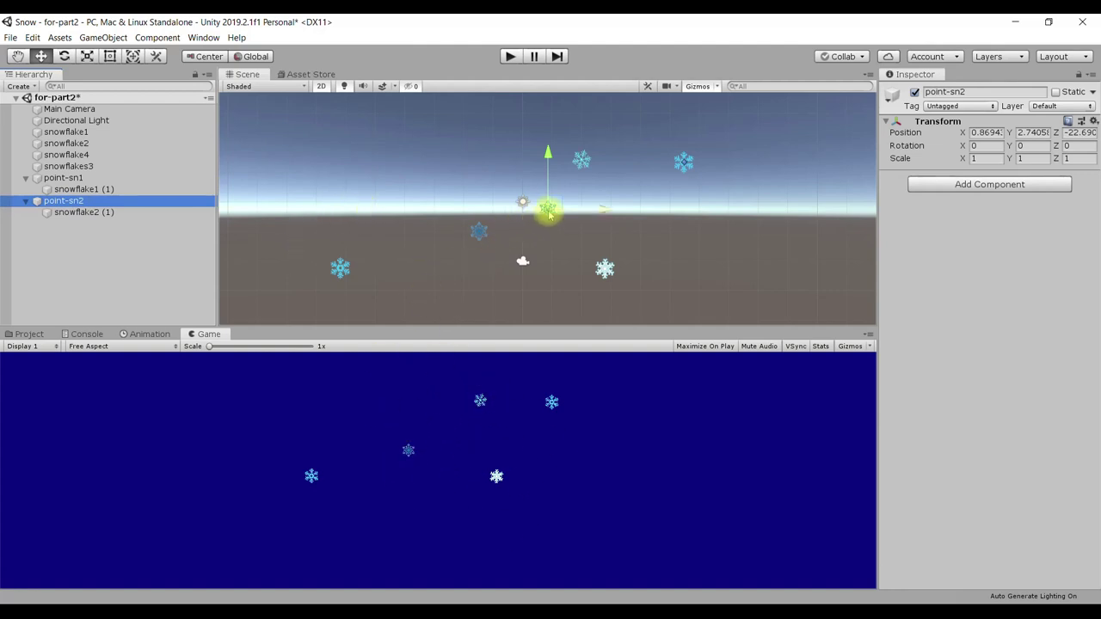
# Step: Set point-sn2's Position Z to 0, raise it higher, and test the fall in Play
pyautogui.click(1074, 132)
pyautogui.write('0')
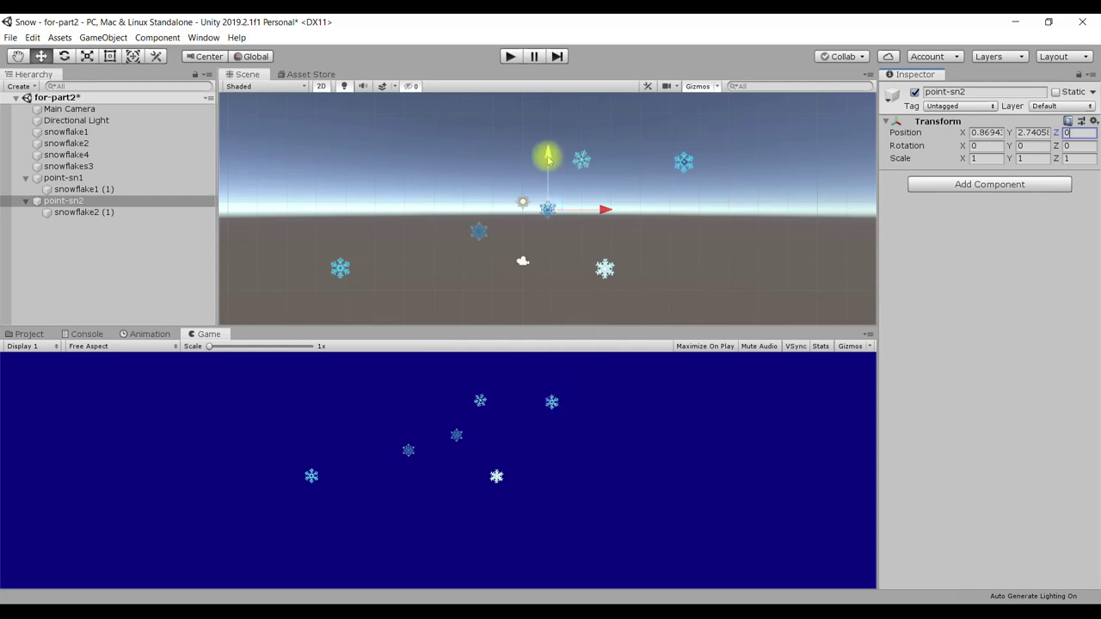
pyautogui.moveTo(547, 152); pyautogui.dragTo(538, 111)
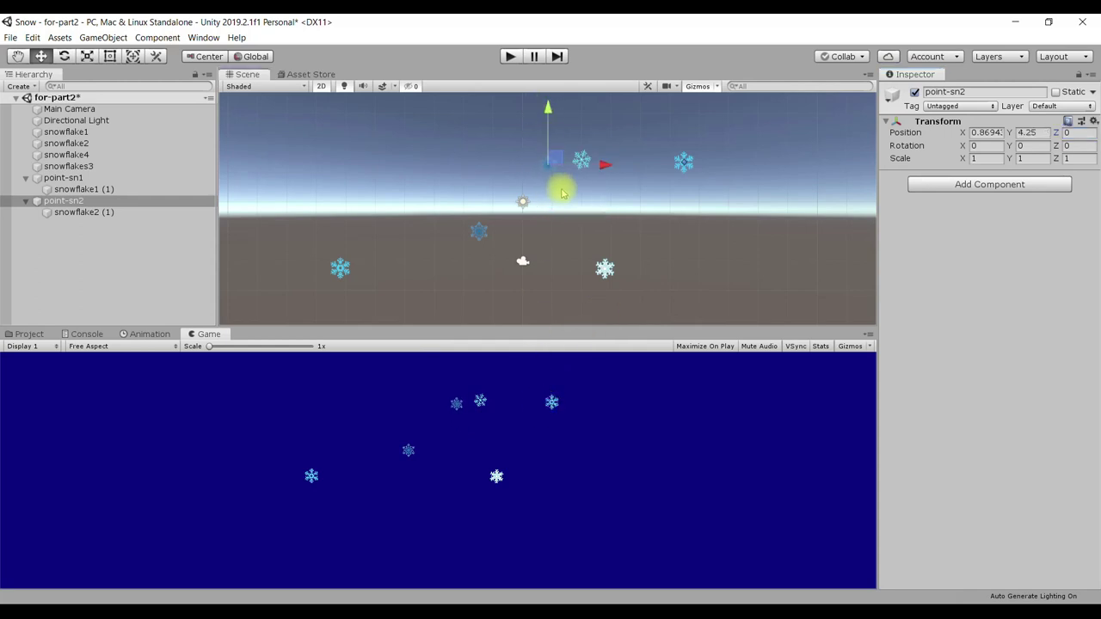
pyautogui.click(509, 57)
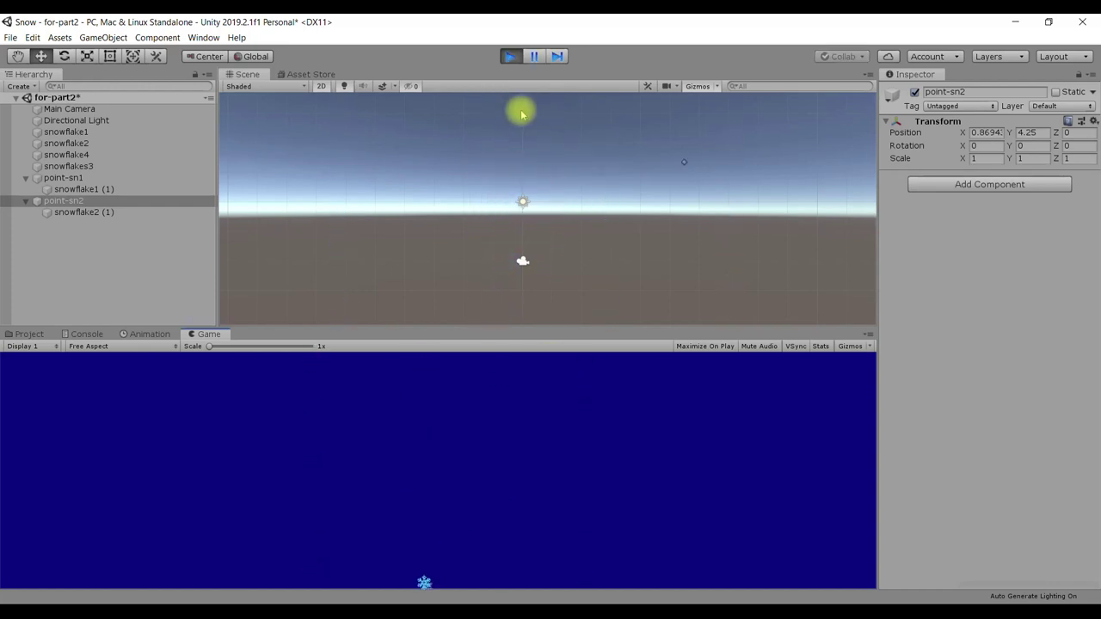
pyautogui.click(512, 56)
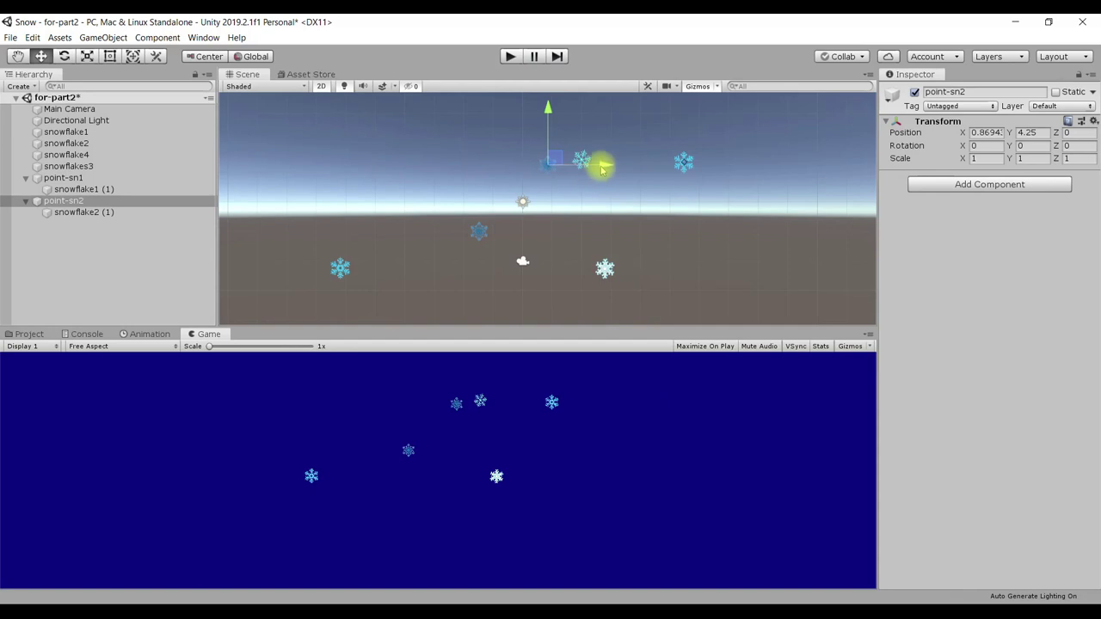
# Step: Move point-sn2 right to X 3.72, Y 4.25 and replay to watch its snowflake fall
pyautogui.moveTo(601, 165); pyautogui.dragTo(684, 171)
pyautogui.click(511, 56)
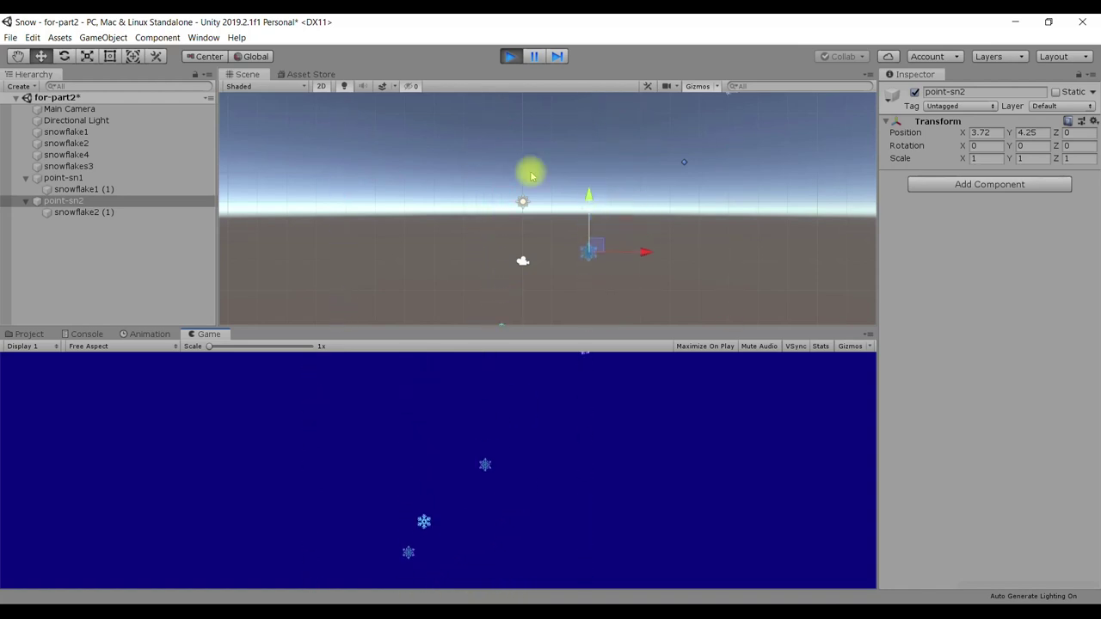
pyautogui.click(509, 56)
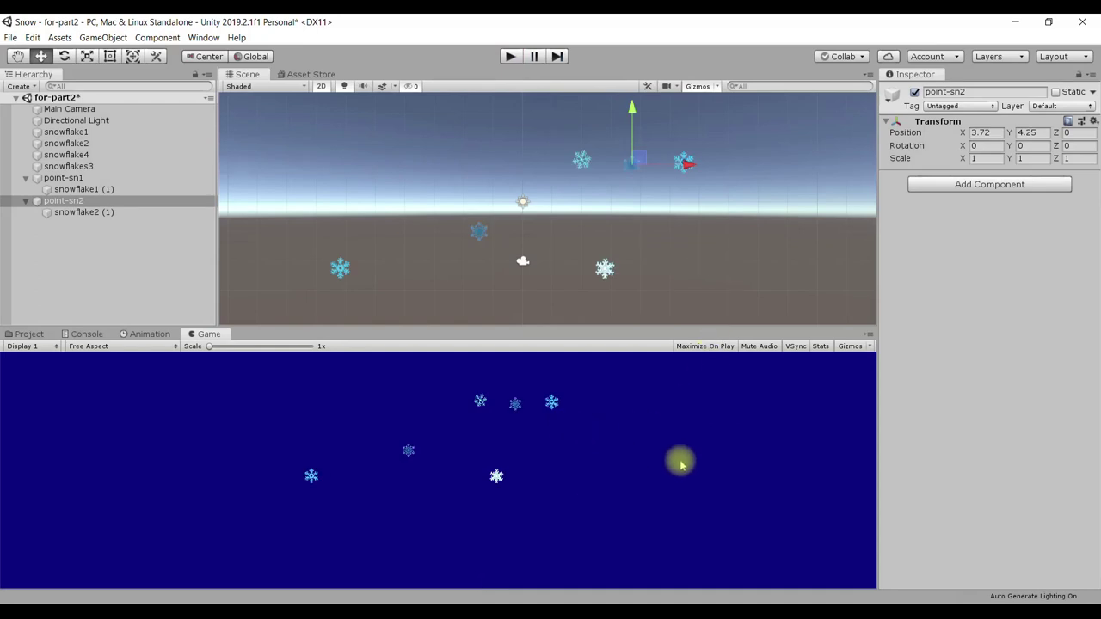